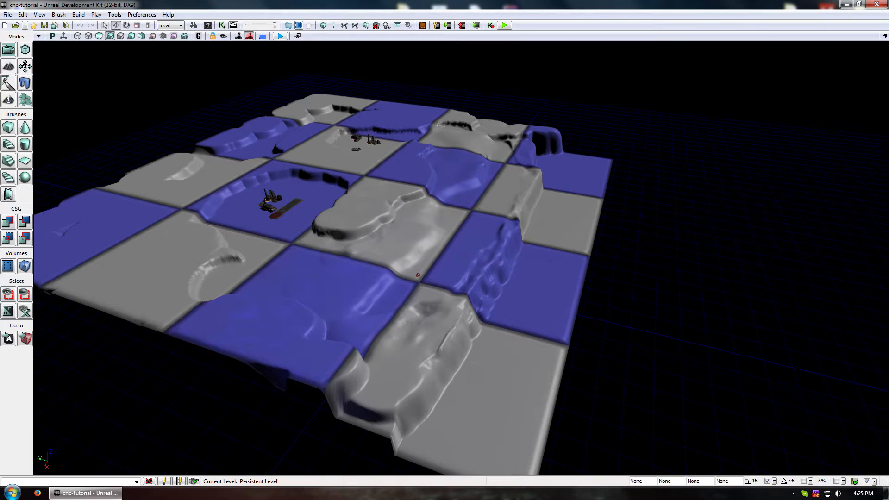
- Examine the checkered landscape's cliffs, slopes and plateau edges from several angles to see where rocks could cover them
{"action": "right_click_drag", "start_coordinate": [462, 258], "coordinate": [343, 278]}
{"action": "right_click_drag", "start_coordinate": [463, 278], "coordinate": [520, 300]}
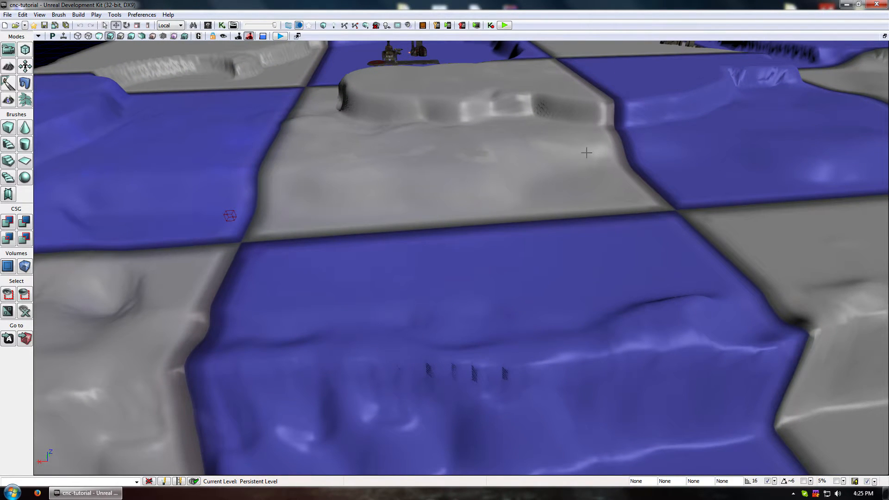
{"action": "left_click_drag", "start_coordinate": [572, 114], "coordinate": [698, 188], "text": "ctrl+alt"}
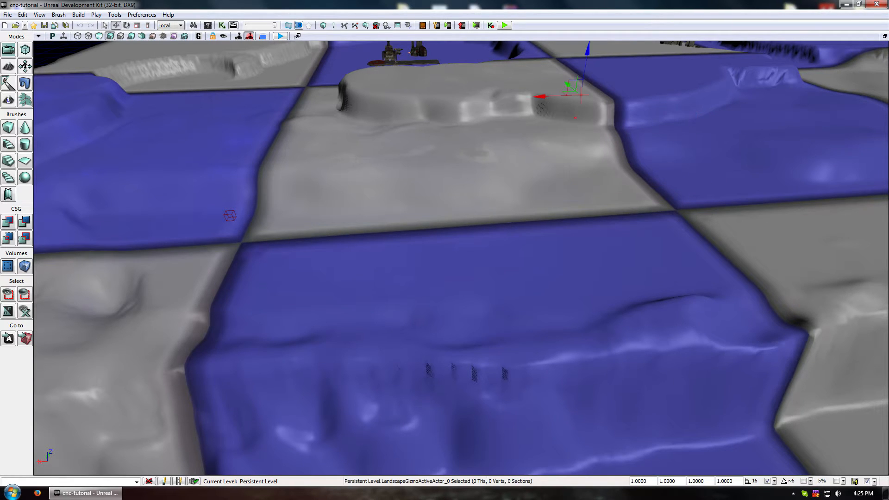
{"action": "left_click_drag", "start_coordinate": [532, 101], "coordinate": [752, 205], "text": "ctrl+alt"}
{"action": "right_click_drag", "start_coordinate": [752, 206], "coordinate": [704, 205]}
{"action": "left_click_drag", "start_coordinate": [98, 90], "coordinate": [299, 225], "text": "ctrl+alt"}
{"action": "right_click_drag", "start_coordinate": [346, 69], "coordinate": [469, 67]}
{"action": "left_click_drag", "start_coordinate": [421, 75], "coordinate": [562, 131], "text": "ctrl+alt"}
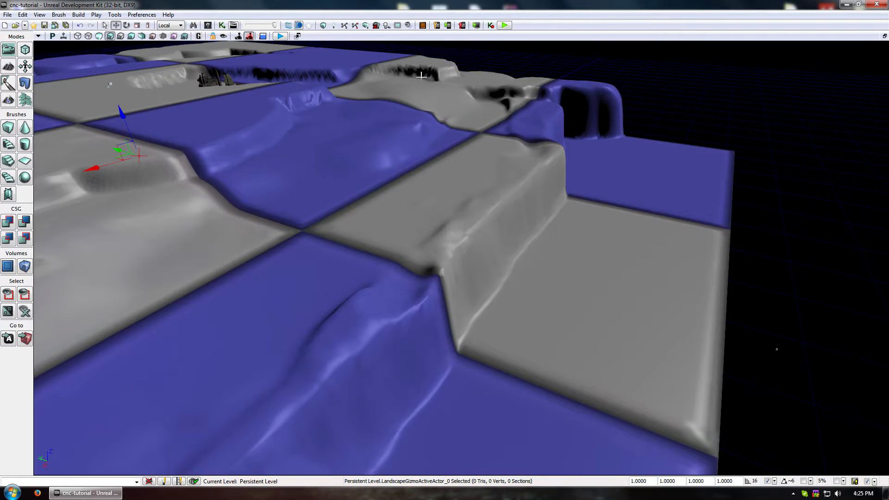
{"action": "right_click_drag", "start_coordinate": [424, 126], "coordinate": [507, 205]}
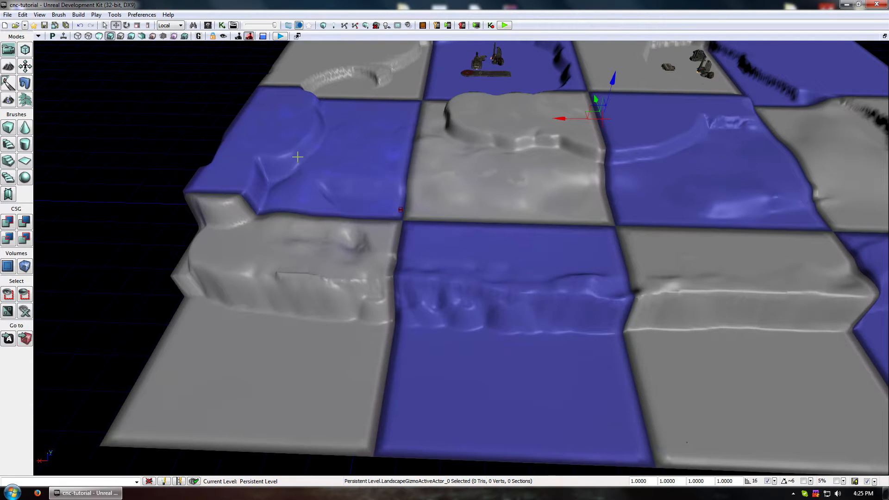
{"action": "right_click_drag", "start_coordinate": [297, 157], "coordinate": [290, 102]}
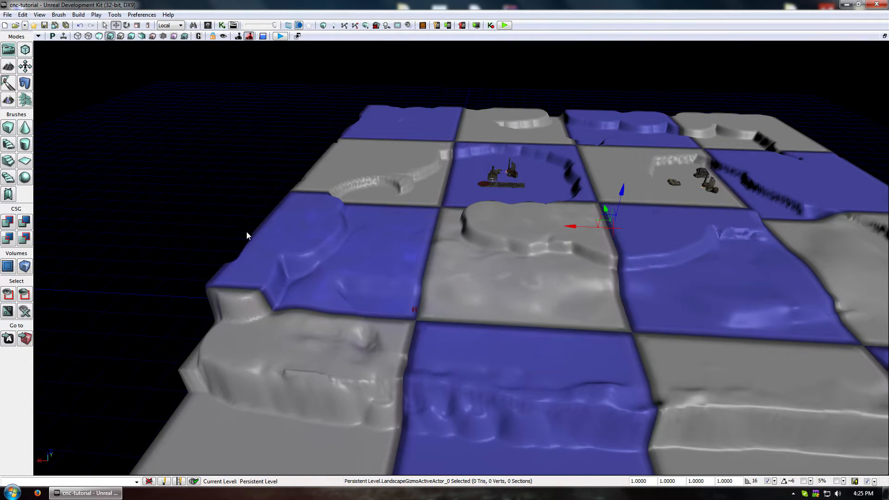
{"action": "right_click_drag", "start_coordinate": [280, 246], "coordinate": [571, 224]}
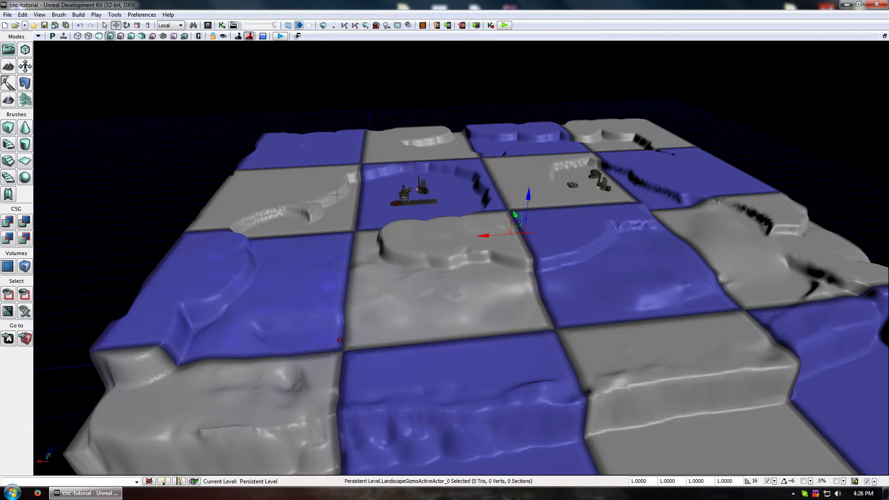
{"action": "left_click_drag", "start_coordinate": [273, 158], "coordinate": [206, 247]}
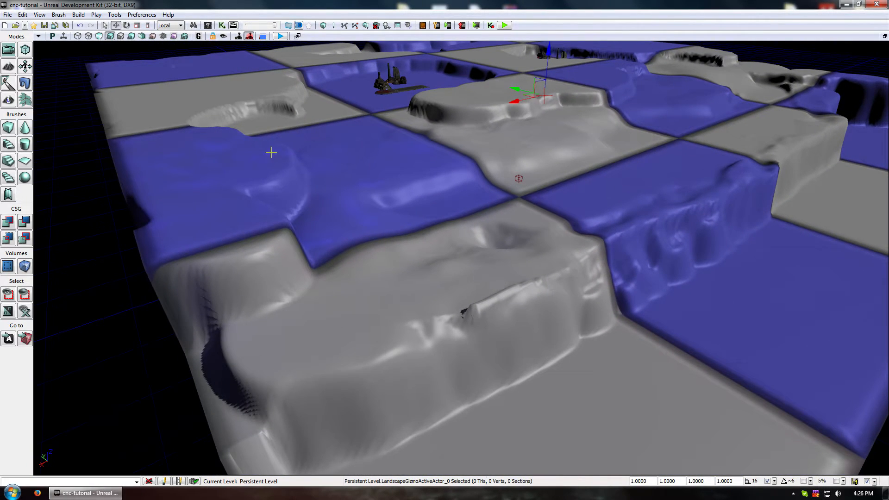
- Search the Content Browser for "rock" and filter the results to static meshes only
{"action": "left_click", "coordinate": [208, 25]}
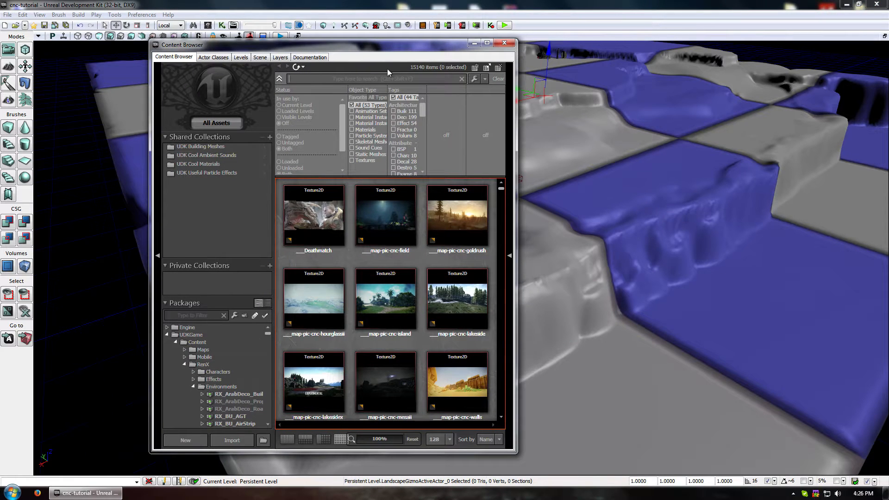
{"action": "type", "text": "rock"}
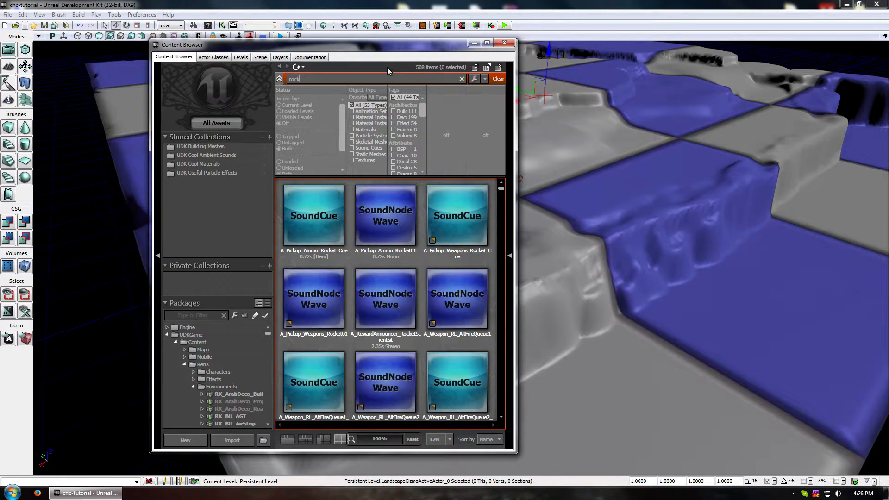
{"action": "left_click", "coordinate": [356, 154]}
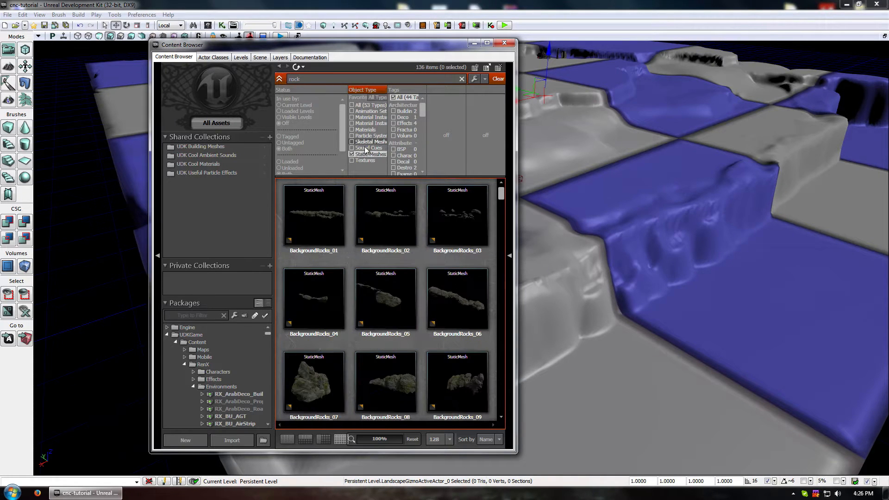
- Open BackgroundRocks_12 in the Static Mesh Editor, turn on its collision display, inspect the mesh and close the editor
{"action": "left_click_drag", "start_coordinate": [504, 190], "coordinate": [505, 203]}
{"action": "left_click", "coordinate": [448, 251]}
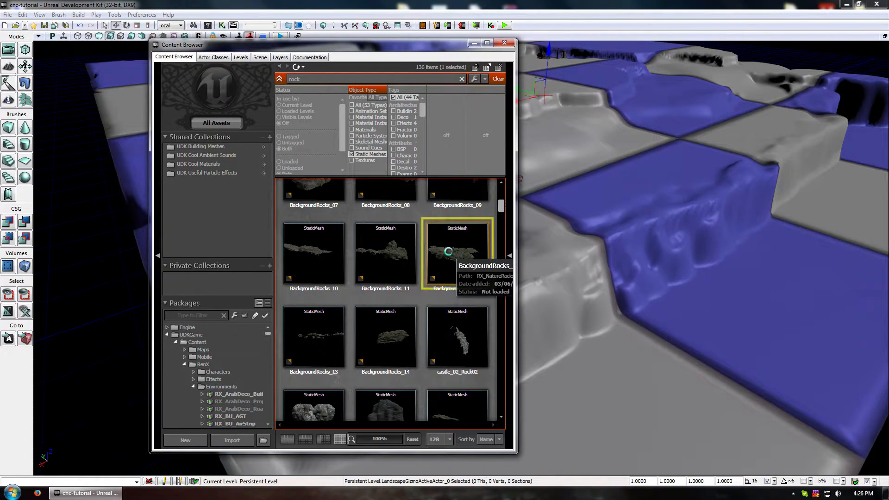
{"action": "double_click", "coordinate": [448, 251]}
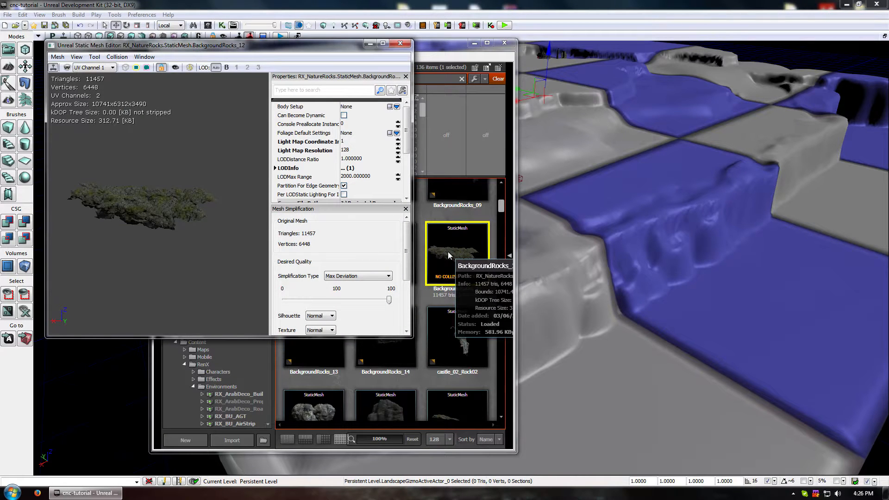
{"action": "left_click_drag", "start_coordinate": [164, 198], "coordinate": [71, 167]}
{"action": "left_click", "coordinate": [147, 67]}
{"action": "left_click_drag", "start_coordinate": [154, 204], "coordinate": [172, 241]}
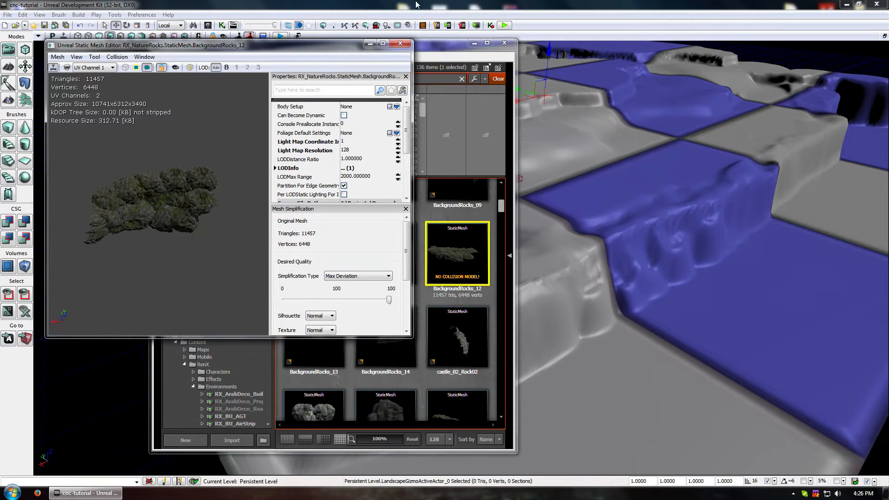
{"action": "left_click", "coordinate": [394, 45]}
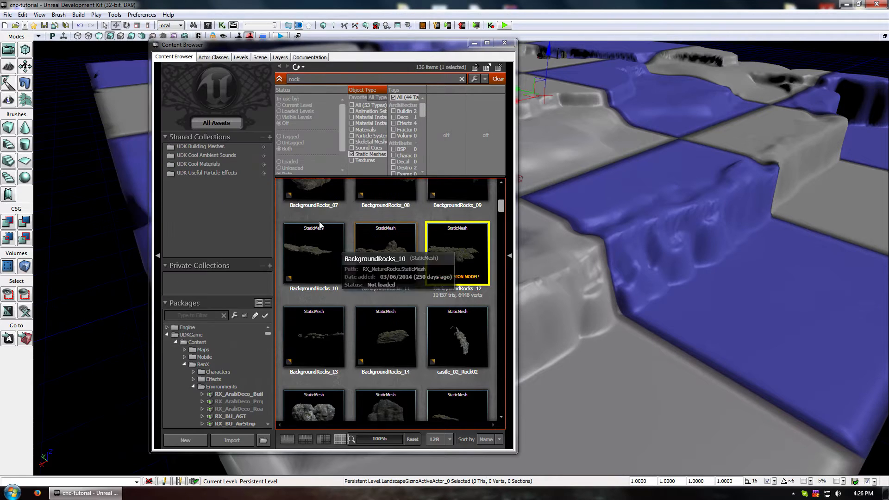
- Browse the other rock meshes, reopen BackgroundRocks_12 and look over the available collision types
{"action": "scroll", "coordinate": [447, 292], "scroll_direction": "down", "scroll_amount": 2}
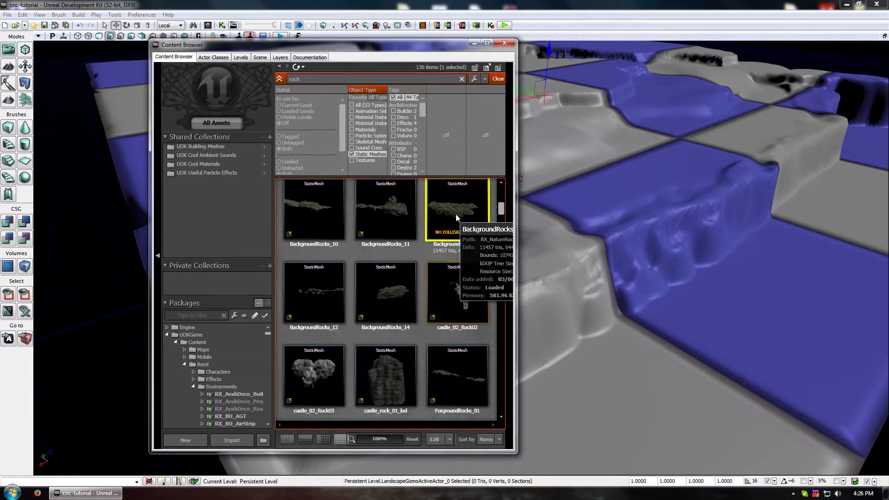
{"action": "scroll", "coordinate": [345, 269], "scroll_direction": "down", "scroll_amount": 3}
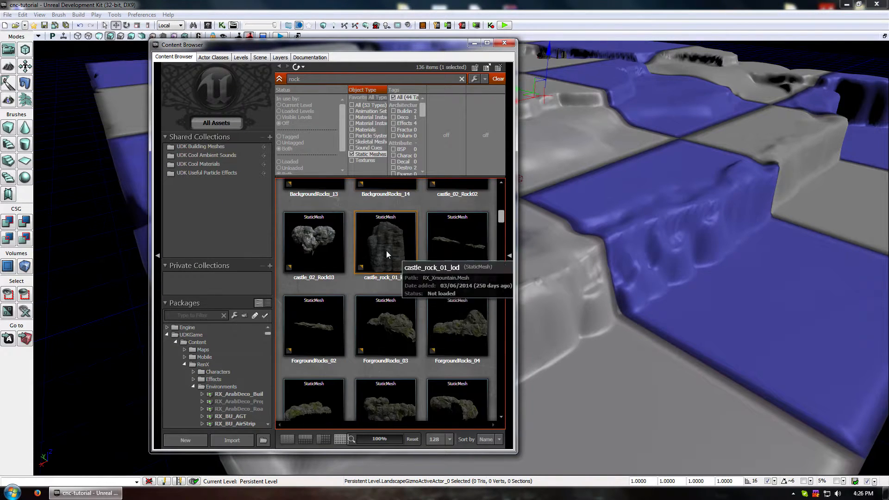
{"action": "scroll", "coordinate": [349, 250], "scroll_direction": "down", "scroll_amount": 3}
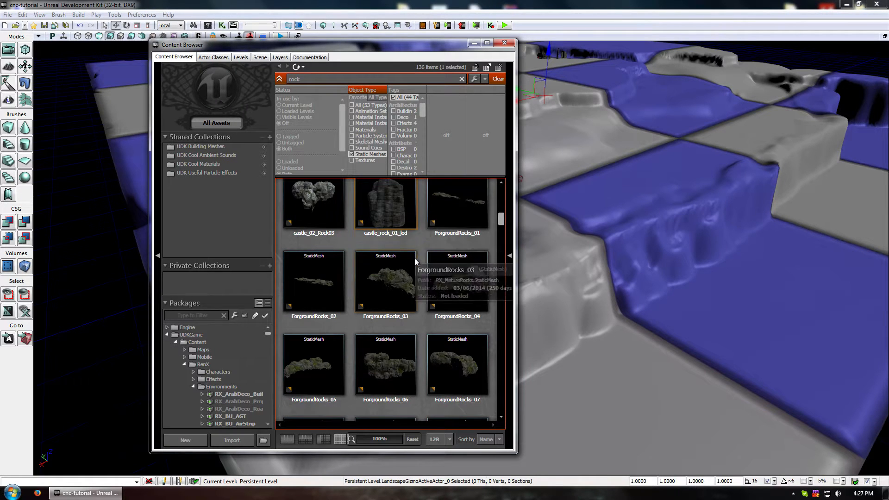
{"action": "scroll", "coordinate": [424, 257], "scroll_direction": "down", "scroll_amount": 1}
{"action": "scroll", "coordinate": [407, 277], "scroll_direction": "up", "scroll_amount": 6}
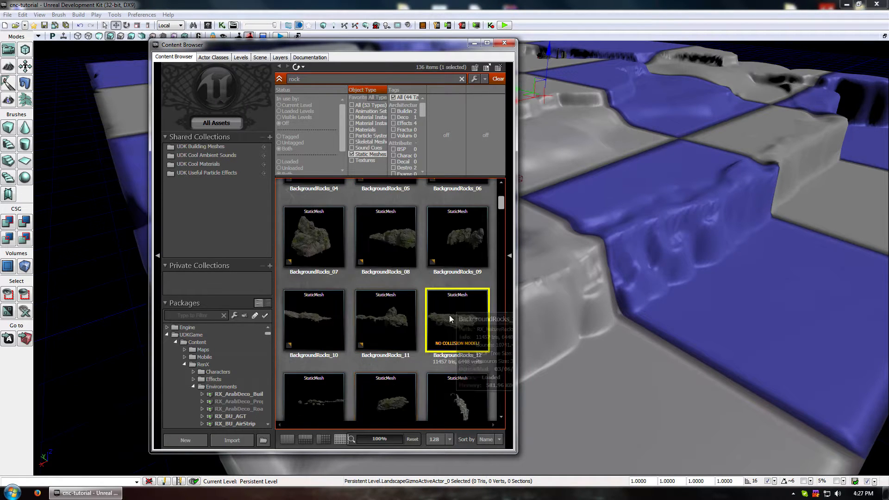
{"action": "double_click", "coordinate": [453, 320]}
{"action": "left_click", "coordinate": [117, 57]}
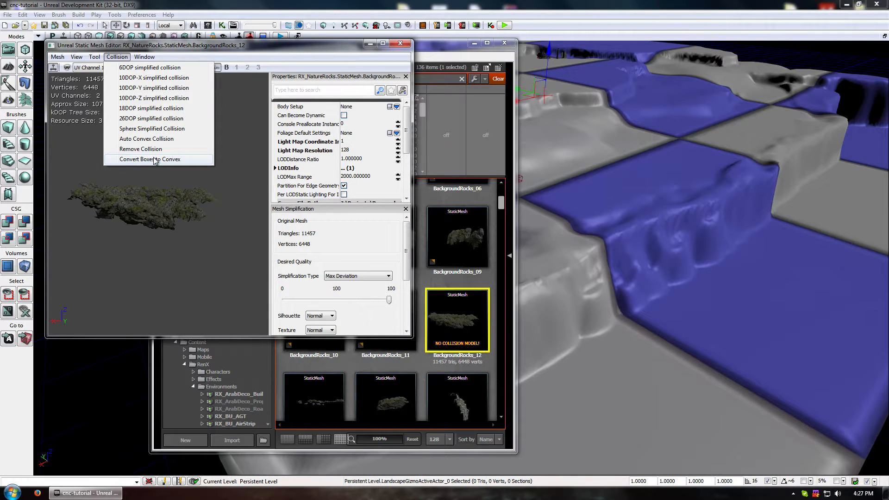
{"action": "left_click", "coordinate": [239, 186]}
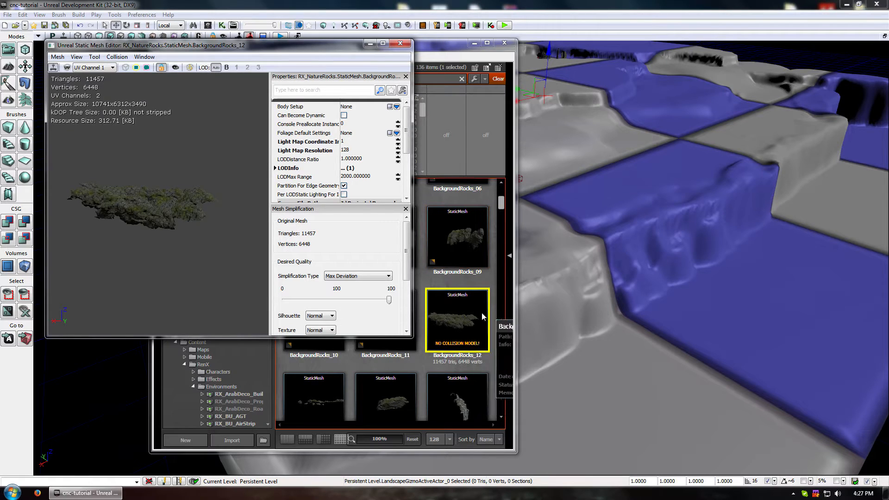
- Generate an auto convex collision for BackgroundRocks_12 with Depth 5, Max Hull Verts 17 and Allow Splits 21
{"action": "left_click", "coordinate": [116, 56]}
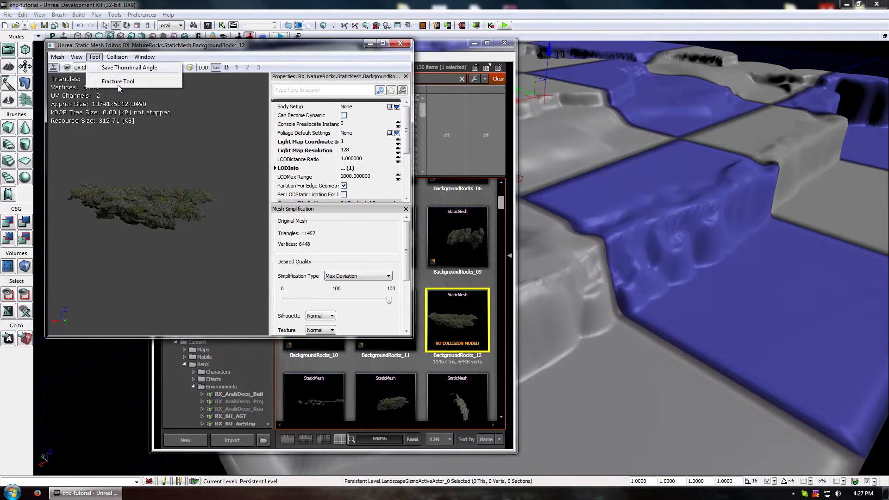
{"action": "mouse_move", "coordinate": [76, 56]}
{"action": "mouse_move", "coordinate": [117, 56]}
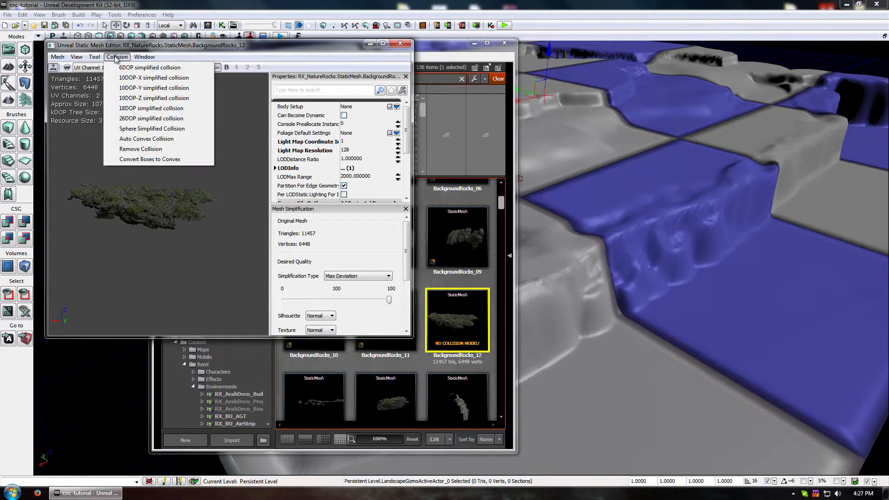
{"action": "left_click", "coordinate": [147, 139]}
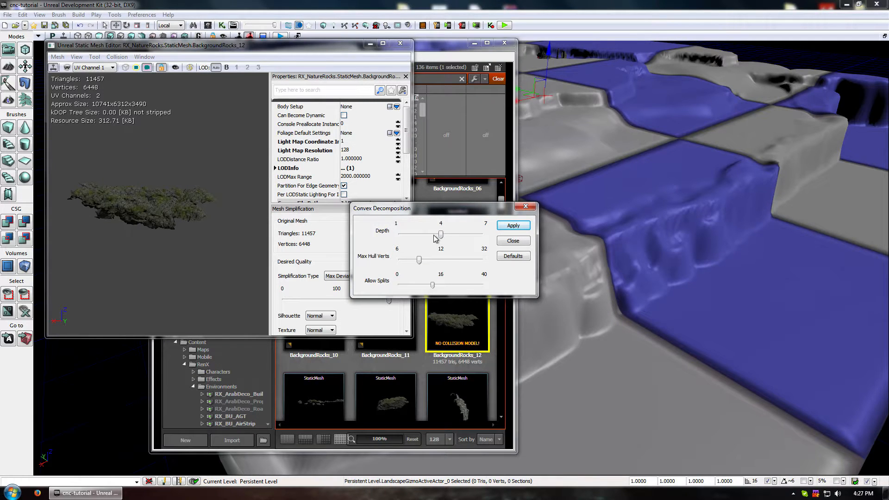
{"action": "left_click_drag", "start_coordinate": [441, 237], "coordinate": [454, 238]}
{"action": "left_click_drag", "start_coordinate": [419, 263], "coordinate": [443, 287]}
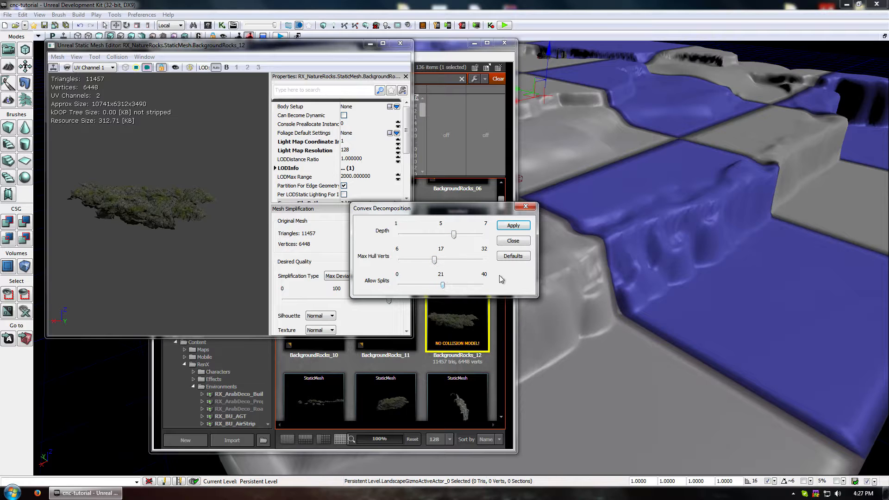
{"action": "left_click", "coordinate": [517, 225]}
{"action": "left_click_drag", "start_coordinate": [222, 187], "coordinate": [178, 189]}
- Regenerate the rock's convex collision with Max Hull Verts 28, and again with Allow Splits raised to 39
{"action": "left_click_drag", "start_coordinate": [435, 260], "coordinate": [469, 260]}
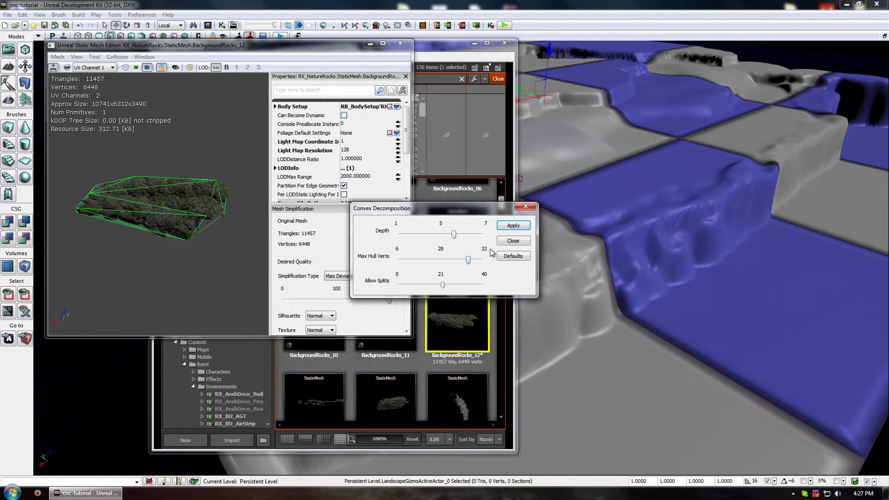
{"action": "left_click", "coordinate": [514, 225]}
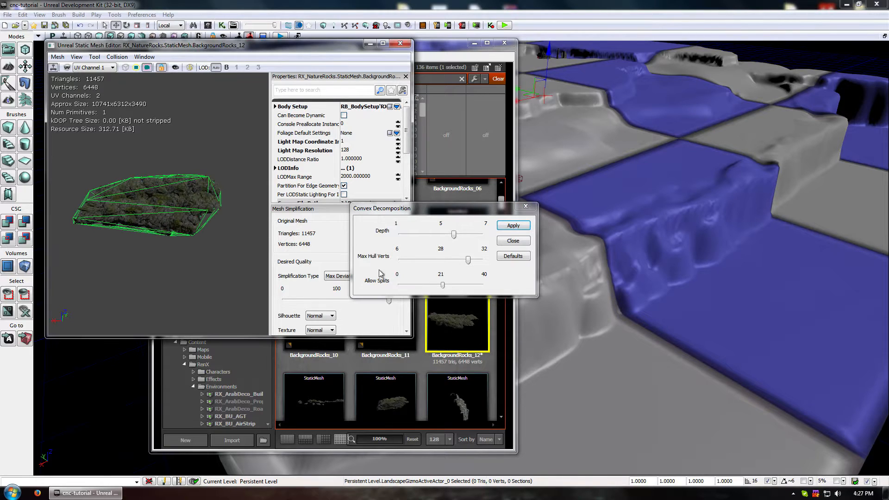
{"action": "left_click_drag", "start_coordinate": [443, 285], "coordinate": [480, 286]}
{"action": "left_click", "coordinate": [513, 226]}
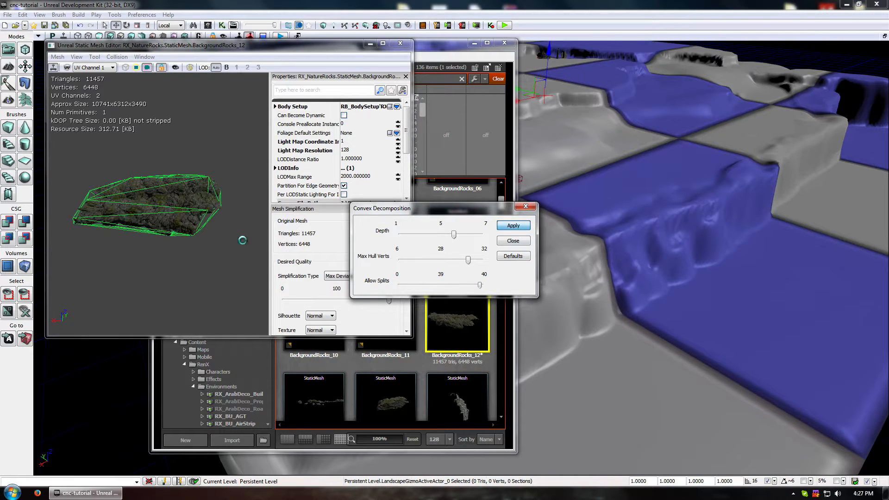
{"action": "left_click_drag", "start_coordinate": [138, 214], "coordinate": [167, 225]}
- Raise the convex decomposition Depth to 7, apply it, inspect the collision hull and close the mesh editor
{"action": "left_click_drag", "start_coordinate": [456, 239], "coordinate": [482, 236]}
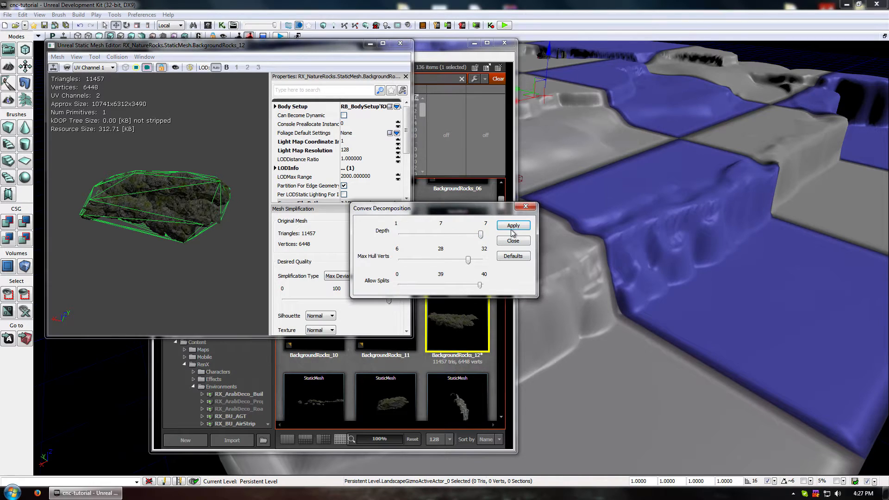
{"action": "left_click", "coordinate": [514, 226]}
{"action": "left_click_drag", "start_coordinate": [122, 202], "coordinate": [203, 218]}
{"action": "left_click", "coordinate": [401, 43]}
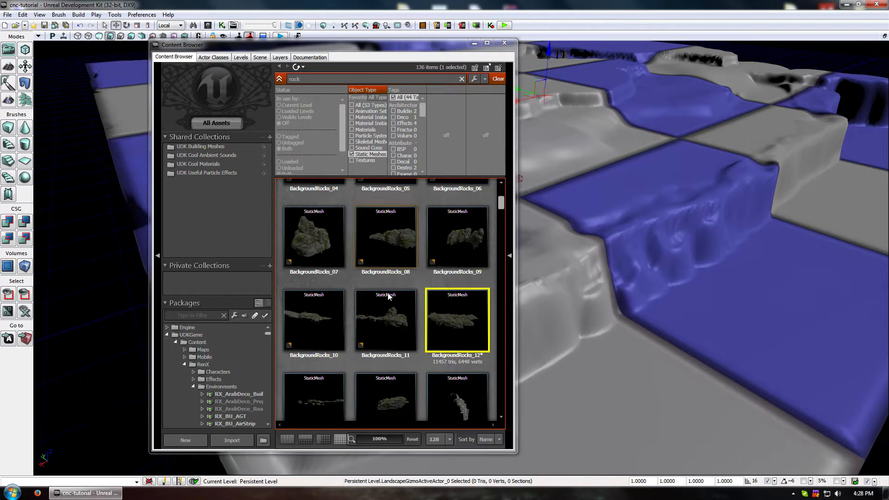
- Reopen BackgroundRocks_12, display its collision hull, remove the collision mesh and close the editor
{"action": "double_click", "coordinate": [457, 320]}
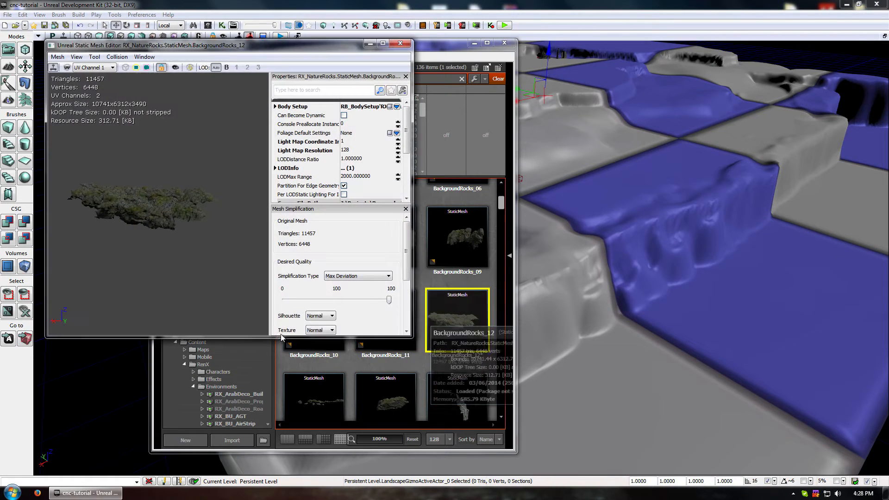
{"action": "left_click", "coordinate": [147, 67]}
{"action": "left_click_drag", "start_coordinate": [173, 207], "coordinate": [172, 190]}
{"action": "left_click", "coordinate": [125, 57]}
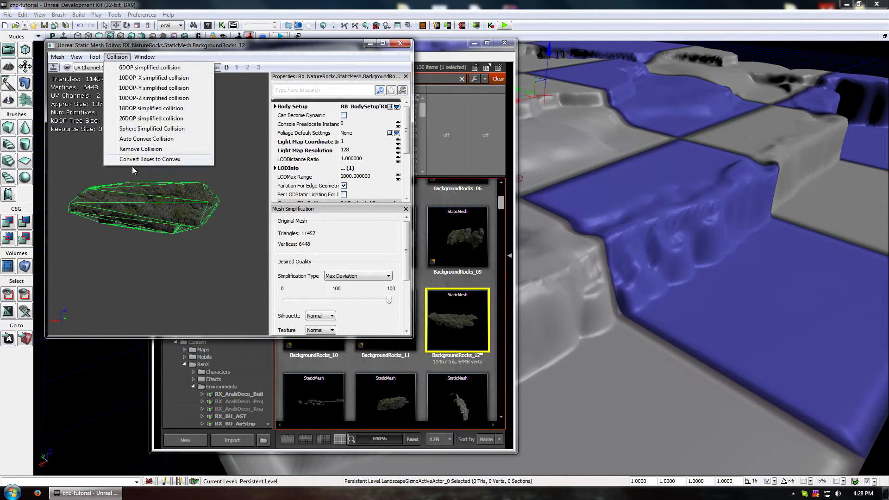
{"action": "left_click", "coordinate": [134, 149]}
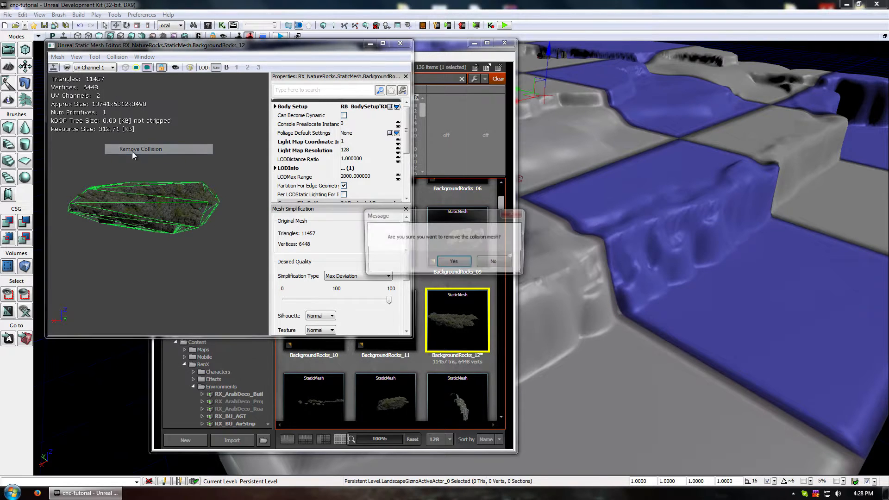
{"action": "left_click", "coordinate": [453, 263]}
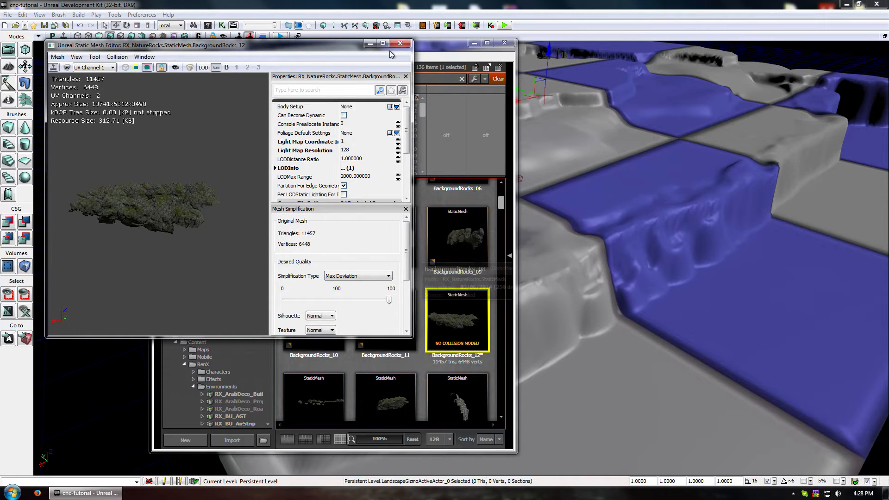
{"action": "left_click", "coordinate": [401, 43]}
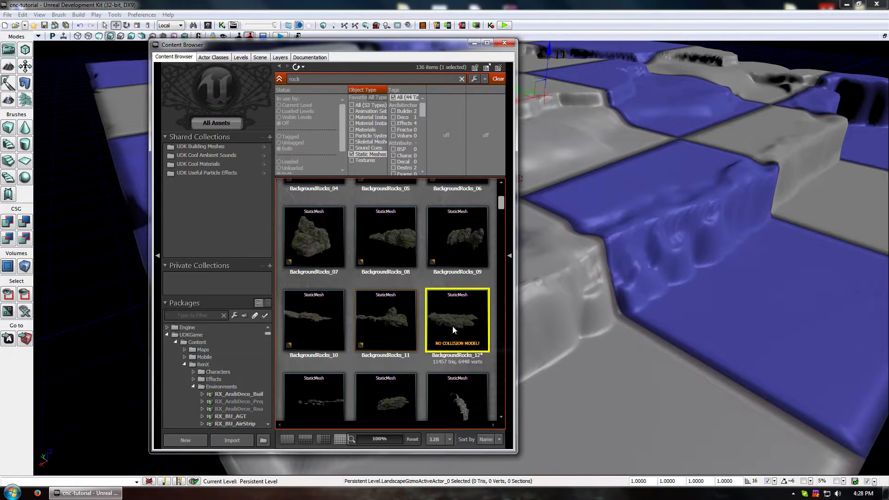
- Look through the background and foreground rock static meshes and minimise the Content Browser
{"action": "scroll", "coordinate": [452, 326], "scroll_direction": "down", "scroll_amount": 4}
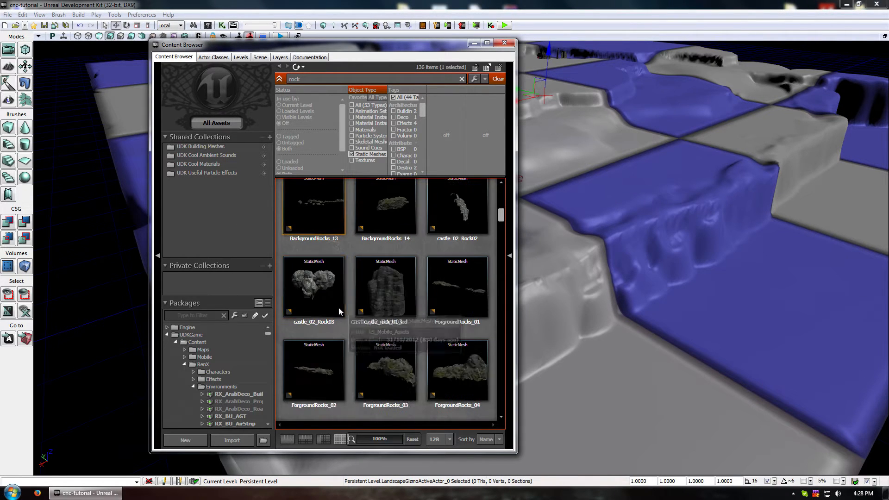
{"action": "scroll", "coordinate": [329, 303], "scroll_direction": "down", "scroll_amount": 4}
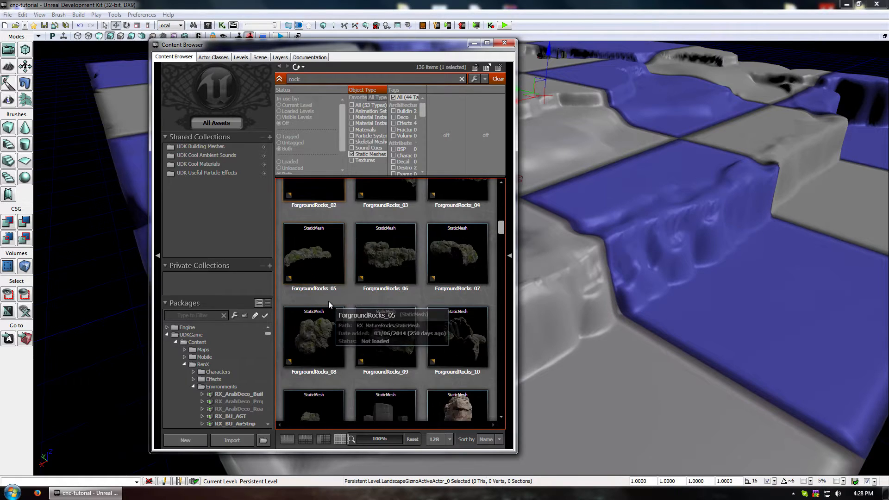
{"action": "scroll", "coordinate": [329, 303], "scroll_direction": "down", "scroll_amount": 3}
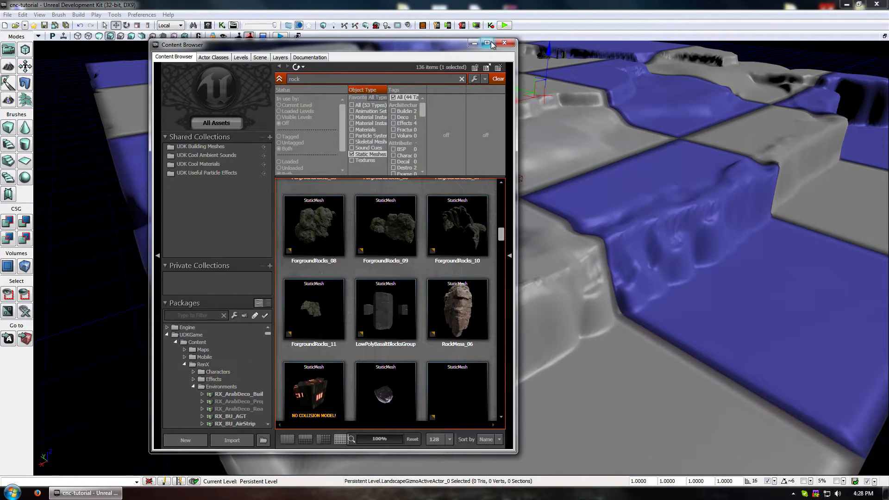
{"action": "left_click", "coordinate": [473, 44]}
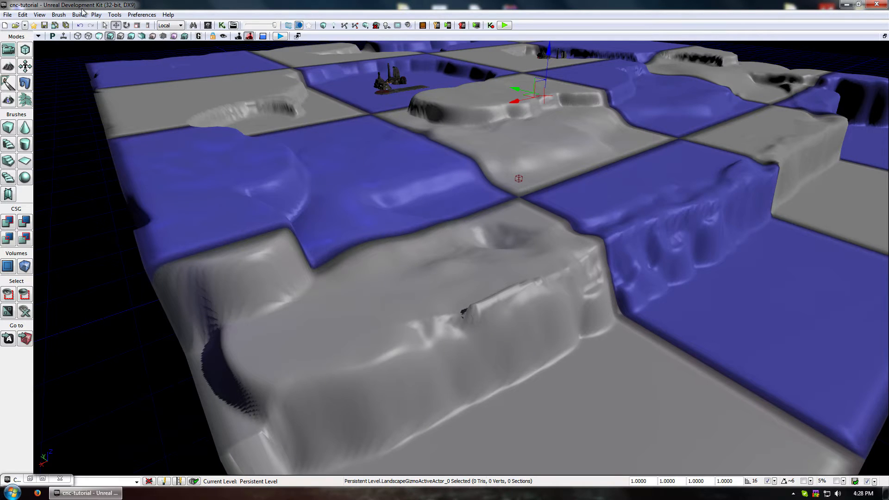
- Check the RenX maps folder and the cnc-tutorial.udk entry in the Save As dialog, and cancel without saving
{"action": "left_click", "coordinate": [7, 15]}
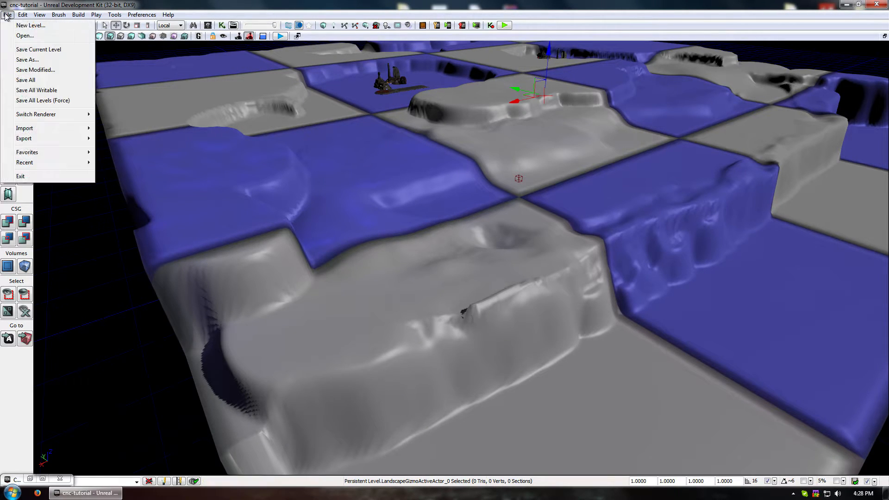
{"action": "left_click", "coordinate": [48, 60]}
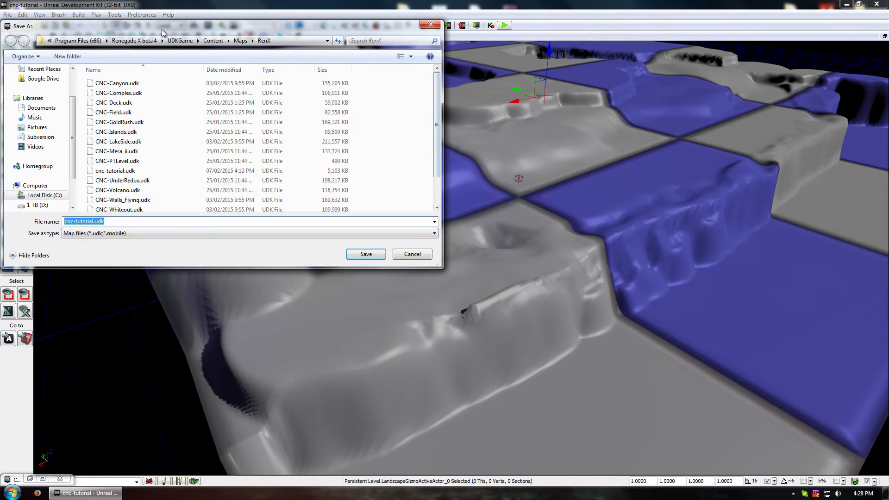
{"action": "left_click", "coordinate": [456, 81]}
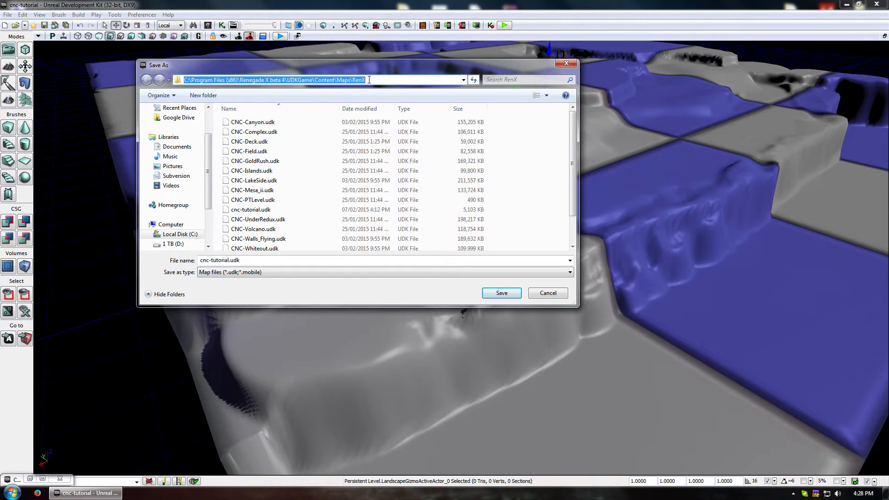
{"action": "left_click", "coordinate": [305, 132]}
{"action": "scroll", "coordinate": [283, 167], "scroll_direction": "down", "scroll_amount": 1}
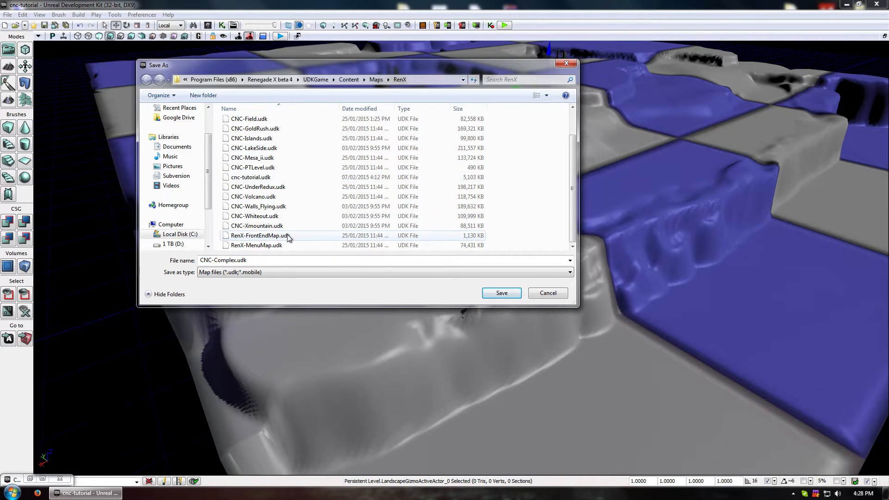
{"action": "scroll", "coordinate": [290, 238], "scroll_direction": "up", "scroll_amount": 1}
{"action": "left_click", "coordinate": [245, 210]}
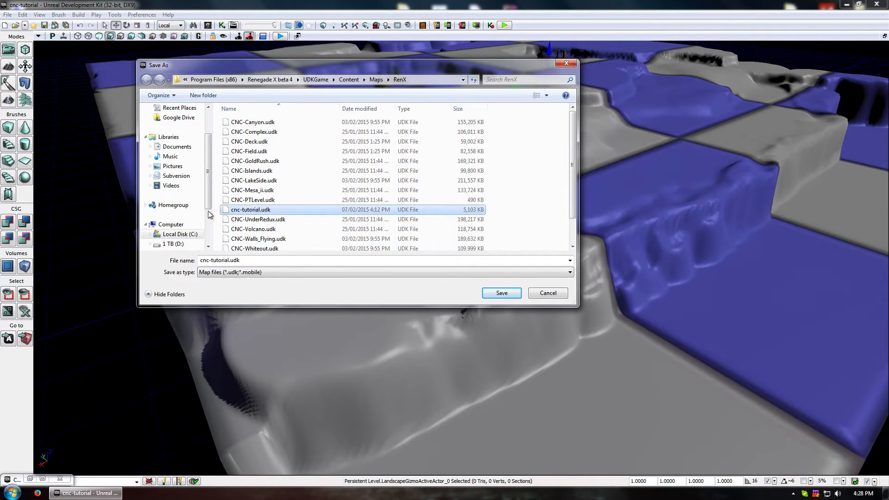
{"action": "left_click", "coordinate": [548, 293]}
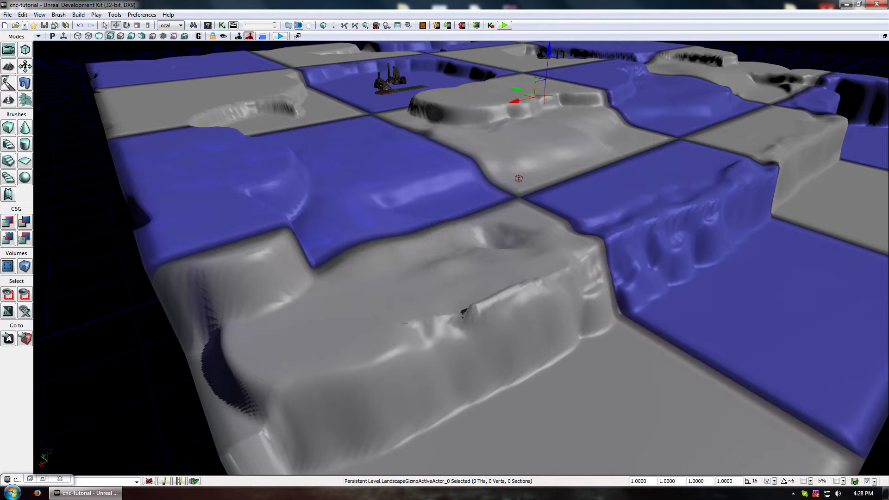
- Restore the Content Browser, move it clear of the landscape and browse to the SM_CastleRock meshes
{"action": "left_click_drag", "start_coordinate": [548, 293], "coordinate": [556, 303]}
{"action": "right_click_drag", "start_coordinate": [556, 304], "coordinate": [581, 290]}
{"action": "left_click", "coordinate": [30, 479]}
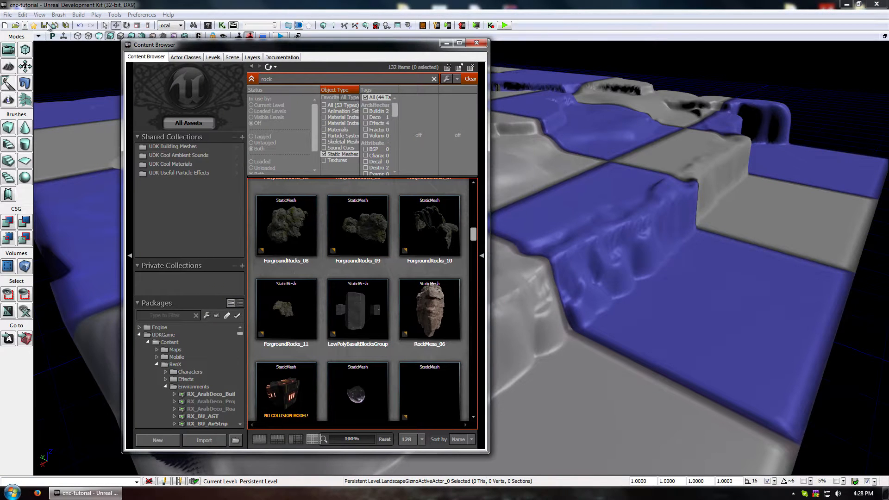
{"action": "left_click_drag", "start_coordinate": [361, 48], "coordinate": [326, 46]}
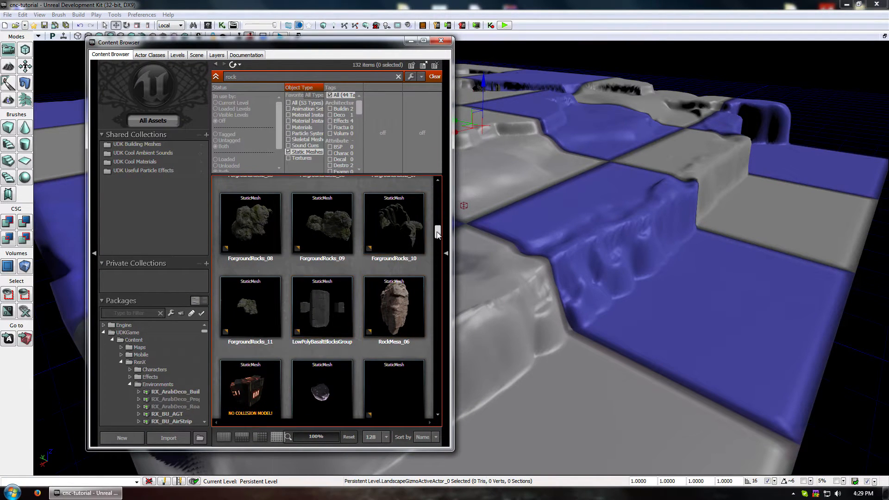
{"action": "left_click_drag", "start_coordinate": [438, 232], "coordinate": [442, 281]}
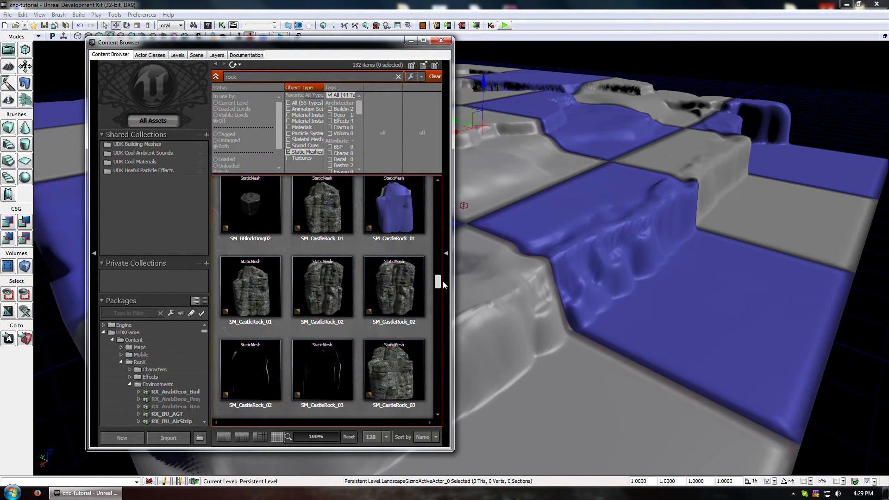
- Open SM_CastleRock_02 from RX_Deco_Rock, inspect its collision hull and close the mesh editor
{"action": "left_click", "coordinate": [393, 279]}
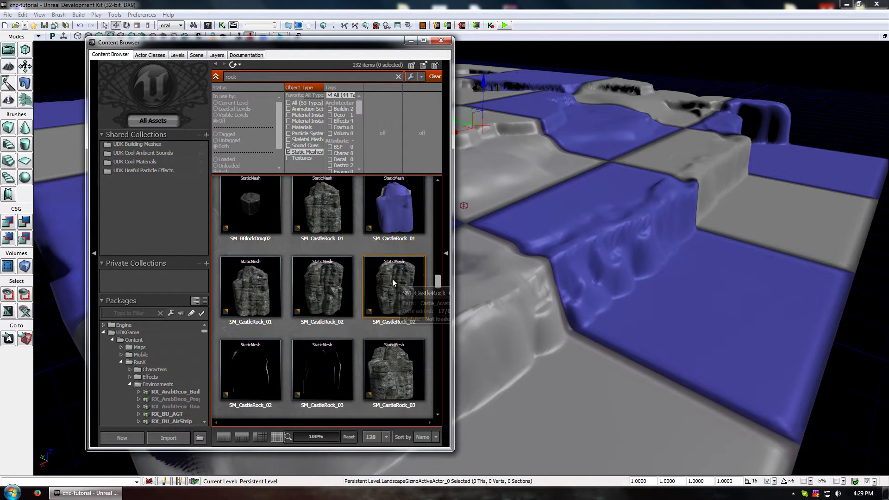
{"action": "left_click", "coordinate": [323, 288]}
{"action": "double_click", "coordinate": [323, 288]}
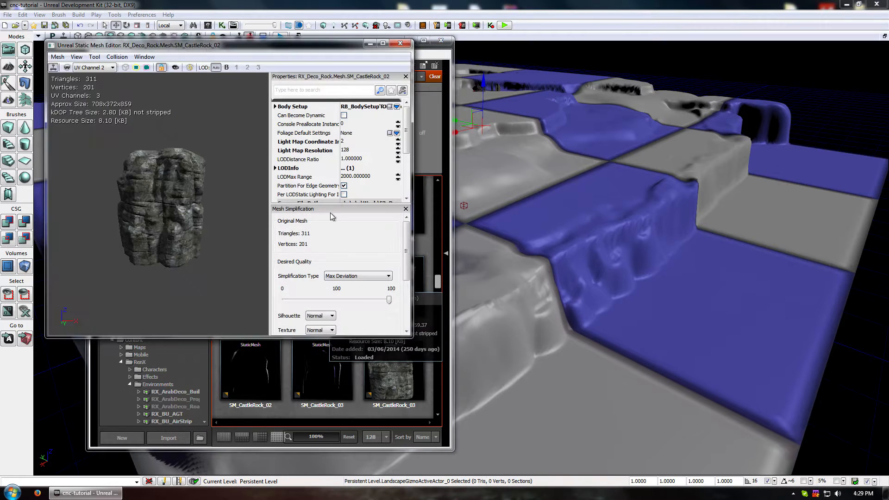
{"action": "left_click", "coordinate": [148, 68]}
{"action": "mouse_move", "coordinate": [166, 128]}
{"action": "left_mouse_down"}
{"action": "mouse_move", "coordinate": [190, 190]}
{"action": "mouse_move", "coordinate": [246, 178]}
{"action": "mouse_move", "coordinate": [310, 137]}
{"action": "left_mouse_up"}
{"action": "left_click", "coordinate": [401, 44]}
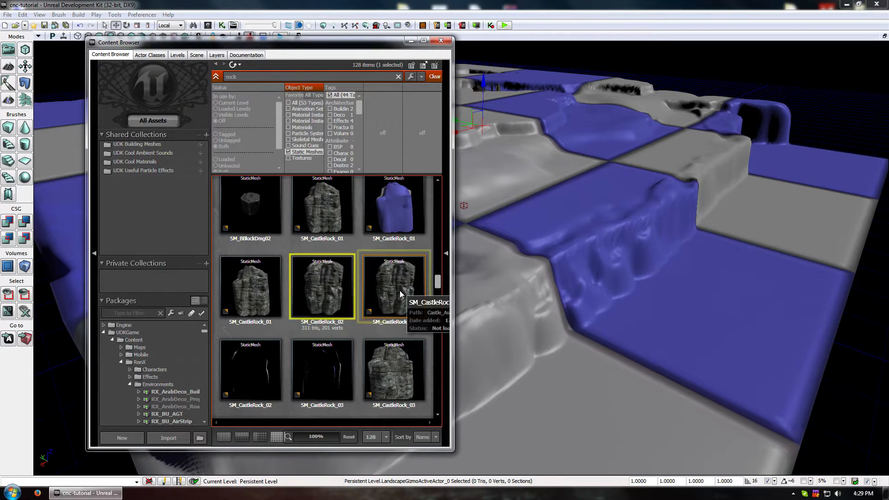
- Browse to SM_Rock_01 among the rock meshes, preview it in the Static Mesh Editor and close it
{"action": "scroll", "coordinate": [403, 305], "scroll_direction": "down", "scroll_amount": 4}
{"action": "scroll", "coordinate": [402, 300], "scroll_direction": "down", "scroll_amount": 3}
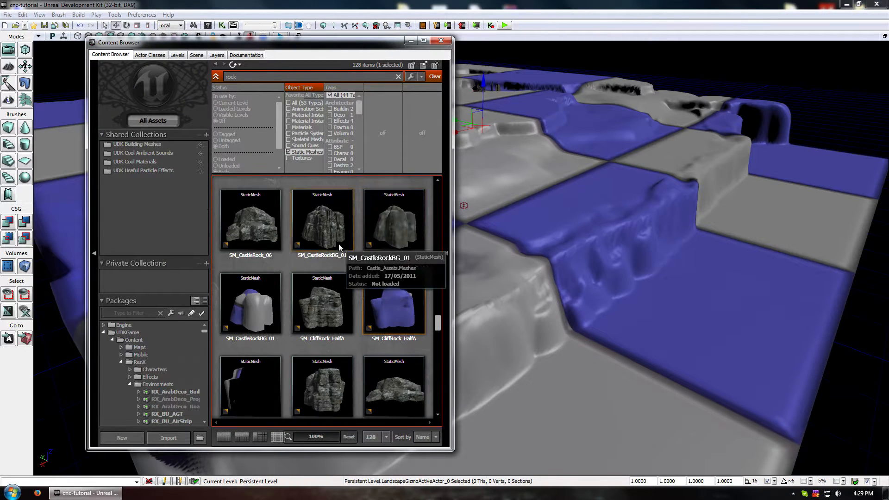
{"action": "scroll", "coordinate": [406, 279], "scroll_direction": "down", "scroll_amount": 3}
{"action": "scroll", "coordinate": [406, 279], "scroll_direction": "down", "scroll_amount": 6}
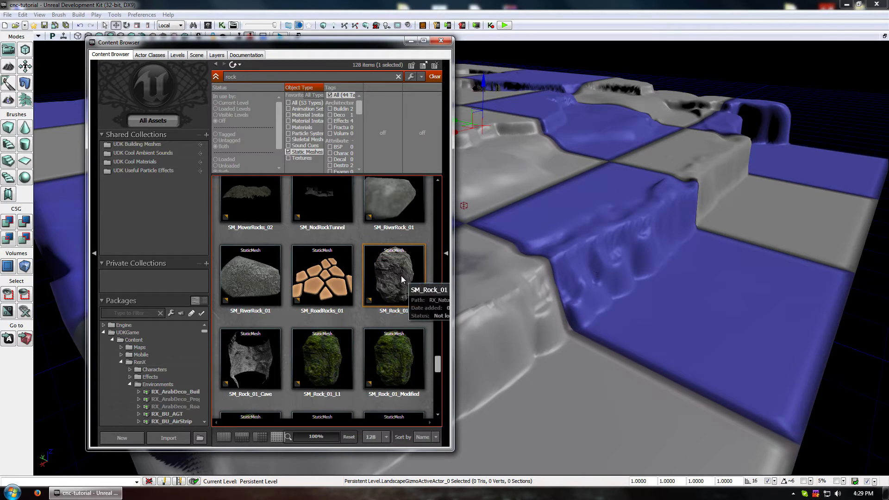
{"action": "double_click", "coordinate": [401, 276]}
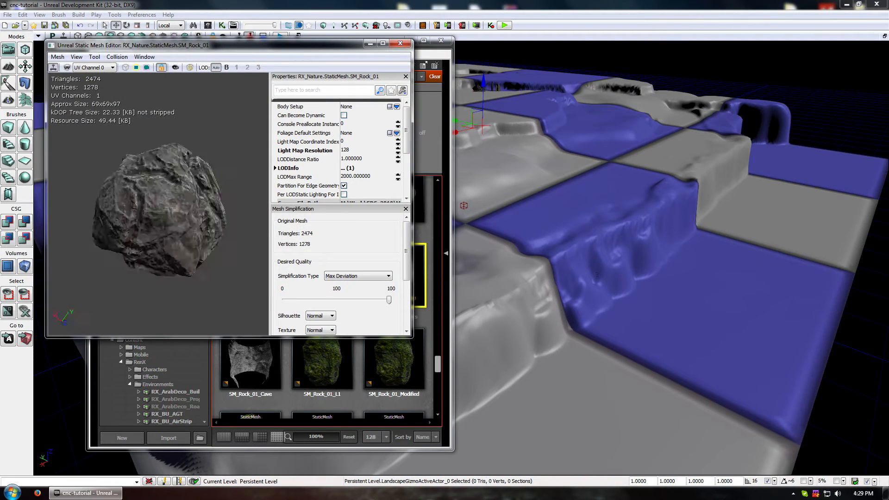
{"action": "left_click", "coordinate": [400, 43]}
- Open SM_Rock_01_Cave, inspect the opening through the mesh and close the editor
{"action": "double_click", "coordinate": [257, 353]}
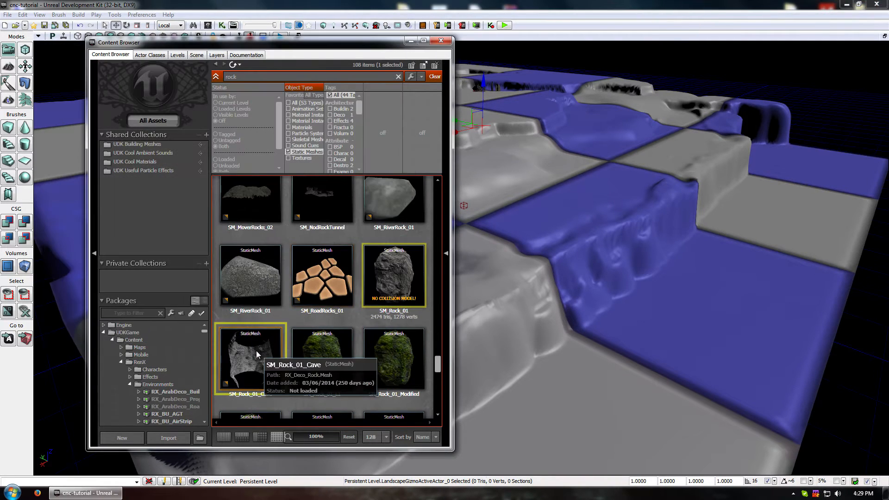
{"action": "mouse_move", "coordinate": [159, 204]}
{"action": "left_mouse_down"}
{"action": "mouse_move", "coordinate": [190, 232]}
{"action": "mouse_move", "coordinate": [213, 199]}
{"action": "mouse_move", "coordinate": [169, 227]}
{"action": "mouse_move", "coordinate": [199, 186]}
{"action": "mouse_move", "coordinate": [208, 208]}
{"action": "mouse_move", "coordinate": [158, 212]}
{"action": "left_mouse_up"}
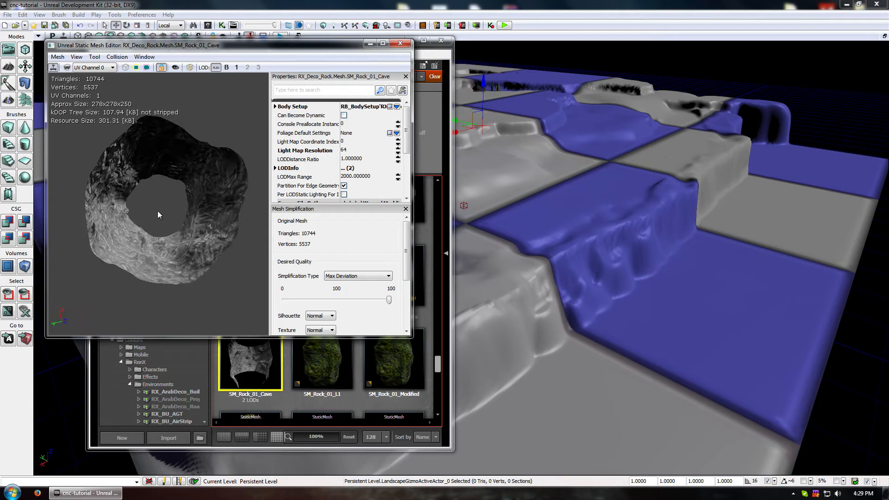
{"action": "left_click", "coordinate": [400, 43]}
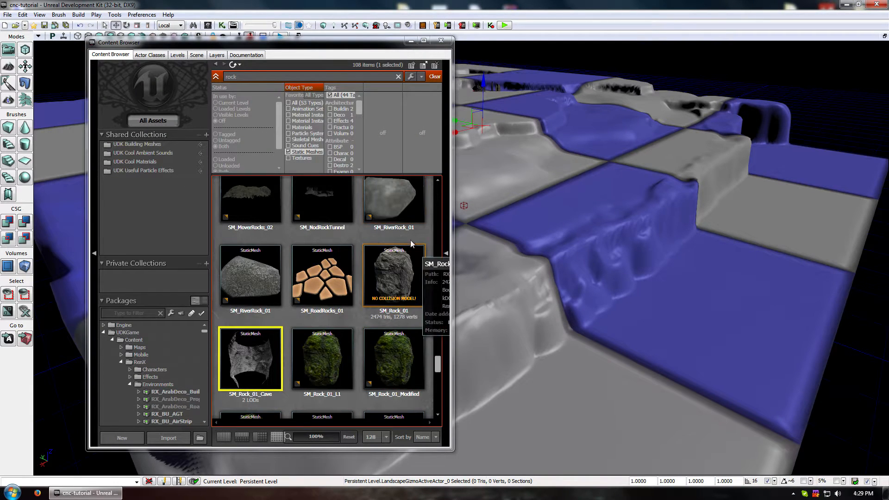
- Browse to the RX_Deco_Rock version of SM_RockMesa_06, open it, display its collision hulls and close the editor
{"action": "left_click", "coordinate": [392, 296]}
{"action": "scroll", "coordinate": [386, 336], "scroll_direction": "down", "scroll_amount": 2}
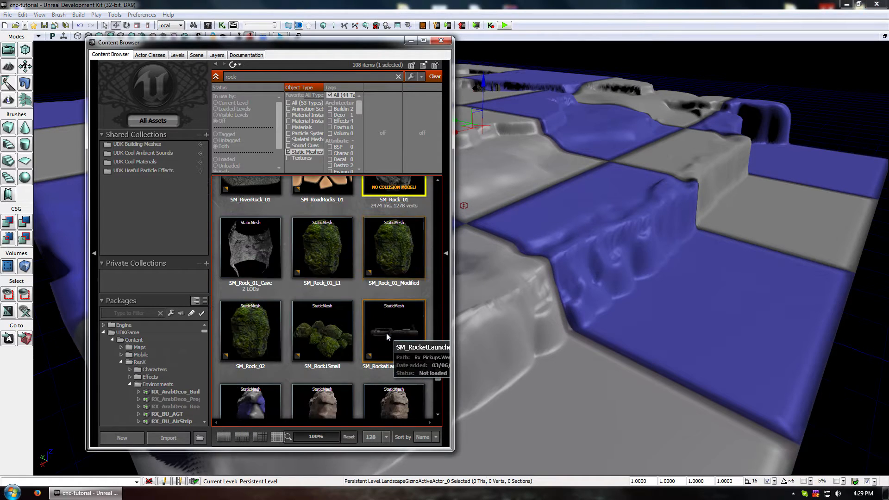
{"action": "scroll", "coordinate": [386, 333], "scroll_direction": "down", "scroll_amount": 1}
{"action": "scroll", "coordinate": [395, 297], "scroll_direction": "down", "scroll_amount": 1}
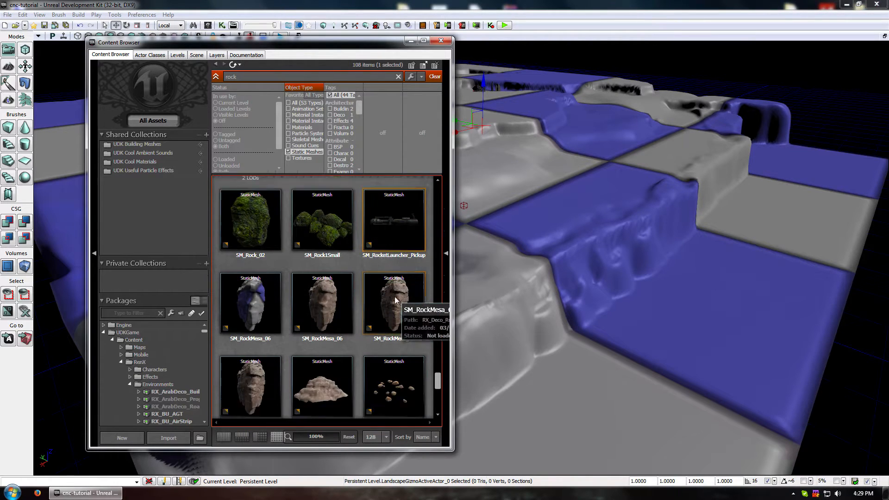
{"action": "scroll", "coordinate": [396, 298], "scroll_direction": "down", "scroll_amount": 2}
{"action": "left_click", "coordinate": [406, 223]}
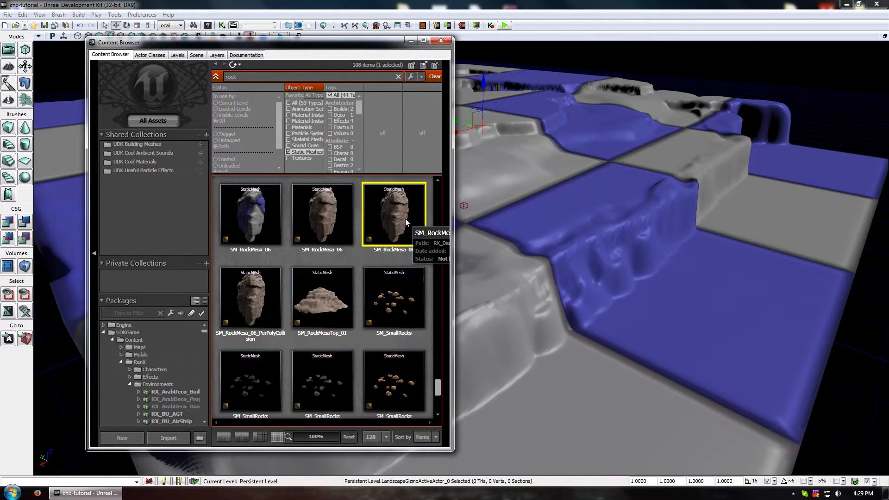
{"action": "double_click", "coordinate": [406, 222]}
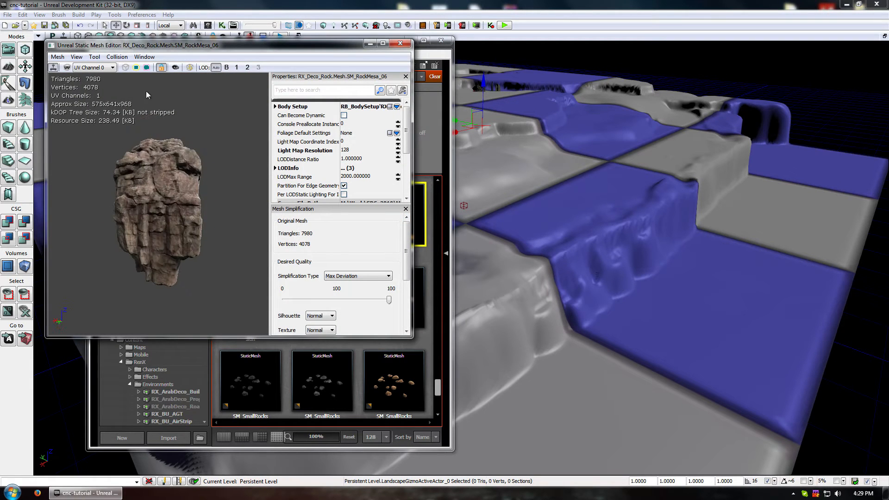
{"action": "left_click", "coordinate": [146, 68]}
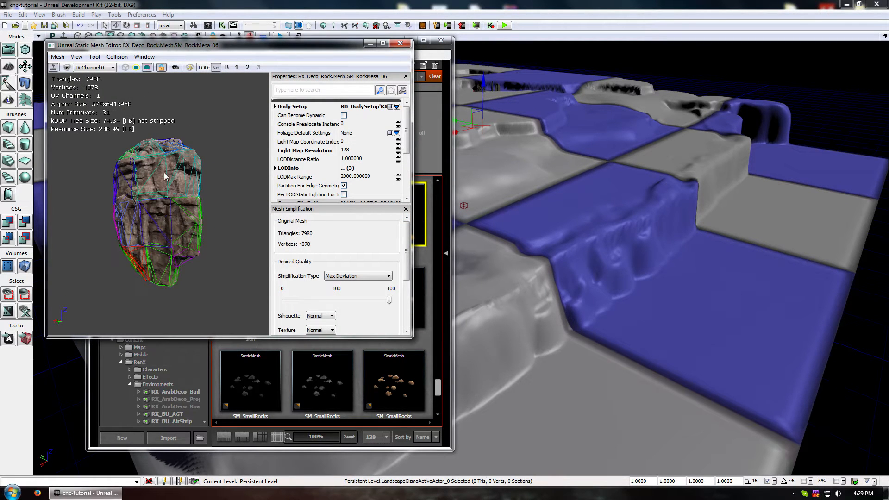
{"action": "left_click", "coordinate": [400, 43]}
- Preview the RX_Env_Under and RX_Env_Complex versions of SM_RockMesa_06, closing each mesh editor
{"action": "left_click", "coordinate": [322, 213]}
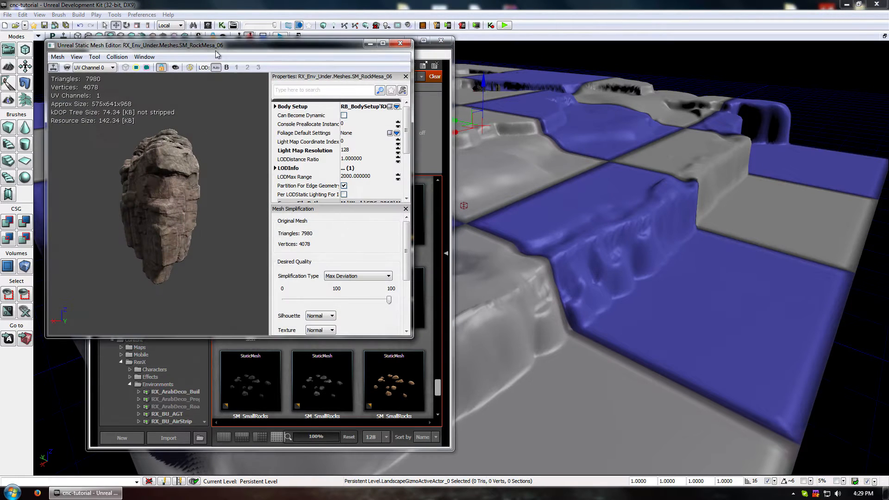
{"action": "left_click", "coordinate": [401, 43]}
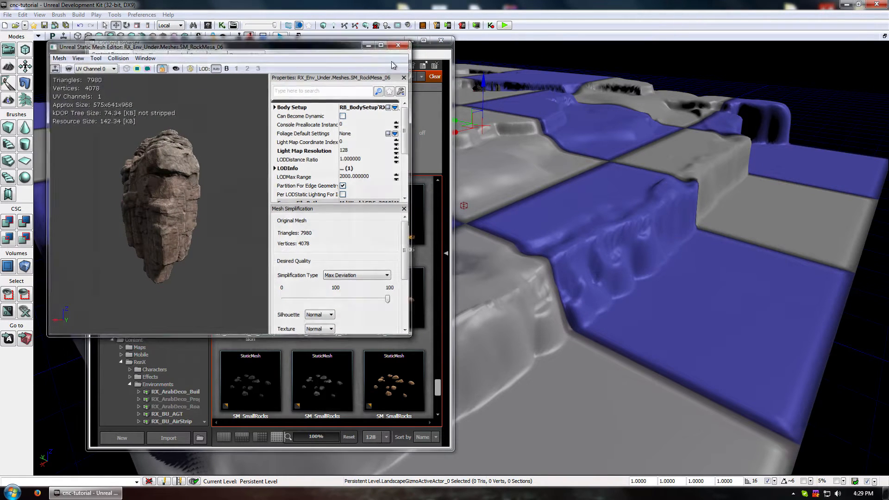
{"action": "double_click", "coordinate": [257, 220]}
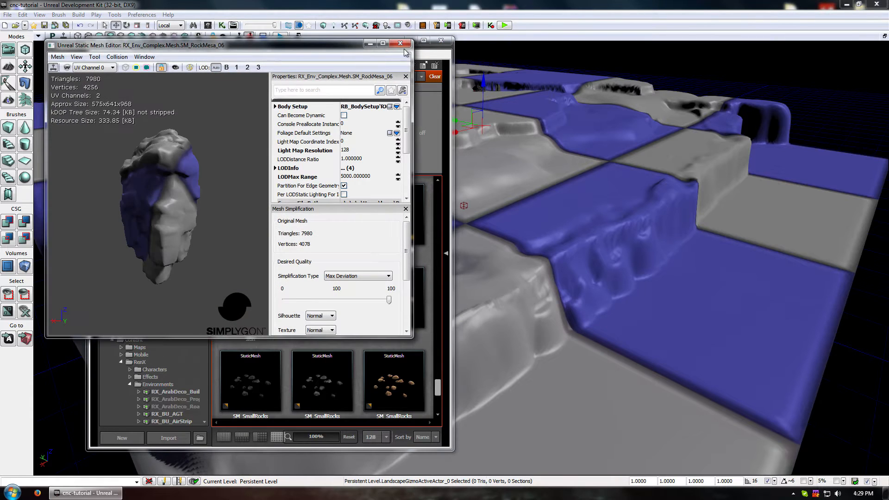
{"action": "left_click", "coordinate": [407, 44]}
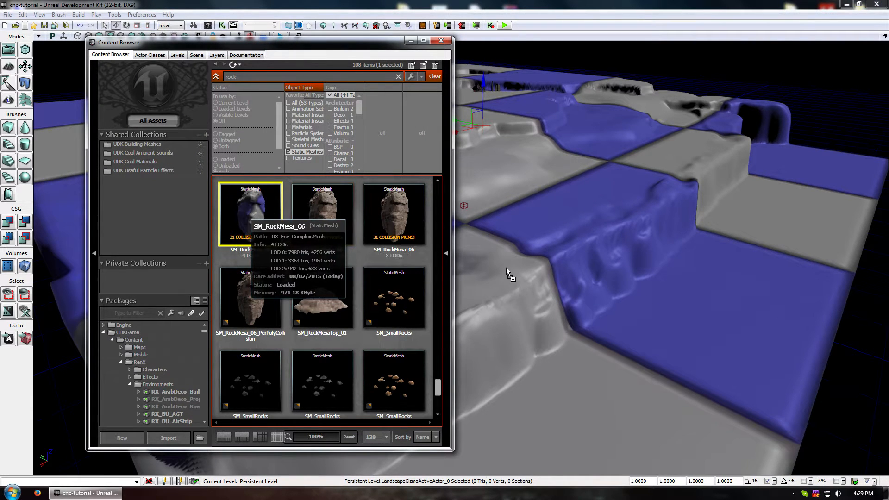
- Reopen the RX_Env_Complex SM_RockMesa_06, force LOD 2 and LOD 3, examine the simplified rock from several angles and close the editor
{"action": "double_click", "coordinate": [249, 206]}
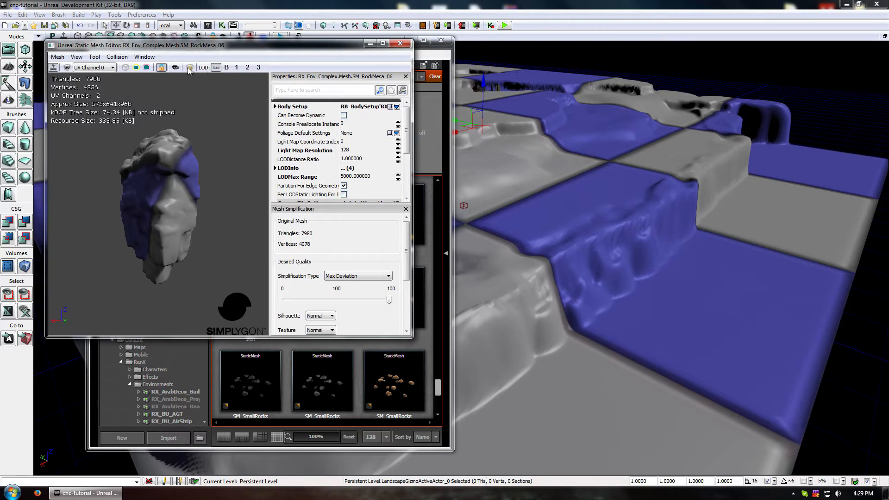
{"action": "left_click", "coordinate": [247, 68]}
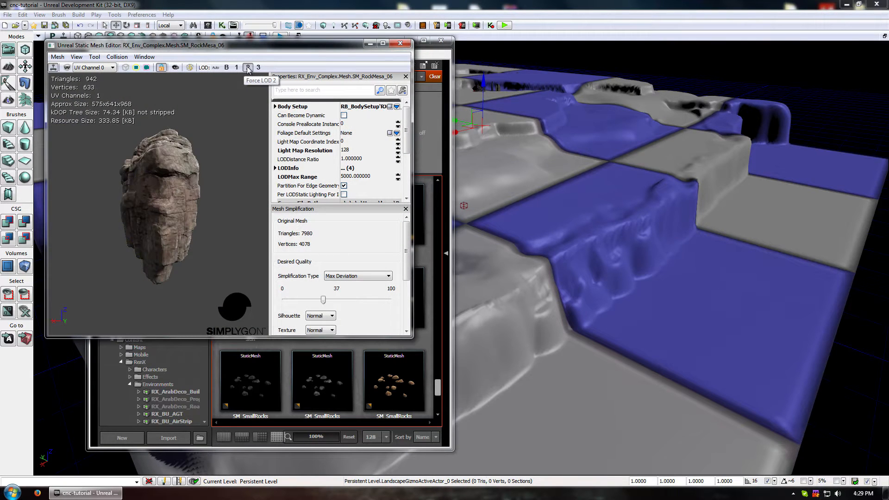
{"action": "left_click", "coordinate": [259, 68]}
{"action": "left_click_drag", "start_coordinate": [157, 193], "coordinate": [189, 168]}
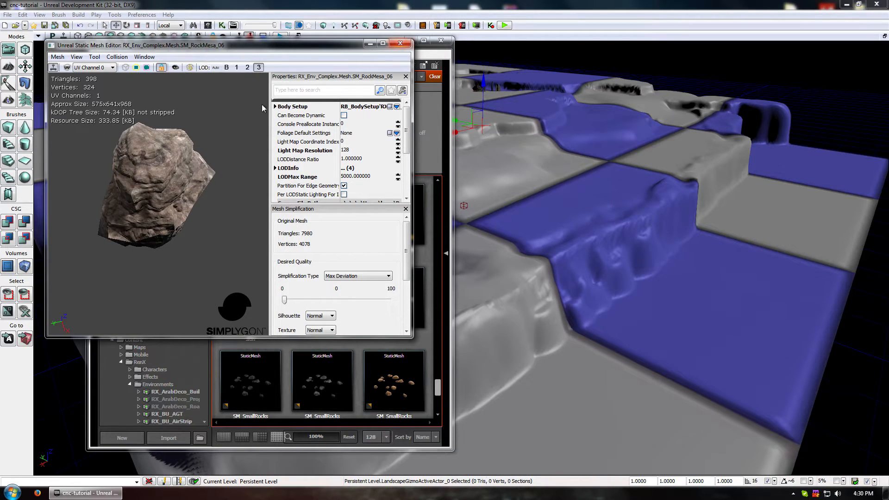
{"action": "left_click_drag", "start_coordinate": [232, 139], "coordinate": [264, 101]}
{"action": "left_click", "coordinate": [399, 43]}
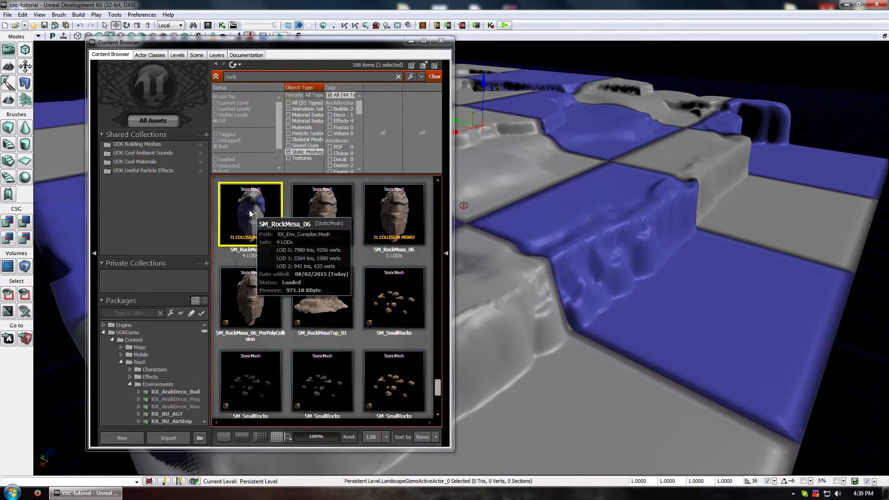
- Place the RX_Env_Complex SM_RockMesa_06 on the landscape, minimize the Content Browser and shift the rock along its Y axis to the far ridge
{"action": "left_click_drag", "start_coordinate": [250, 213], "coordinate": [495, 323]}
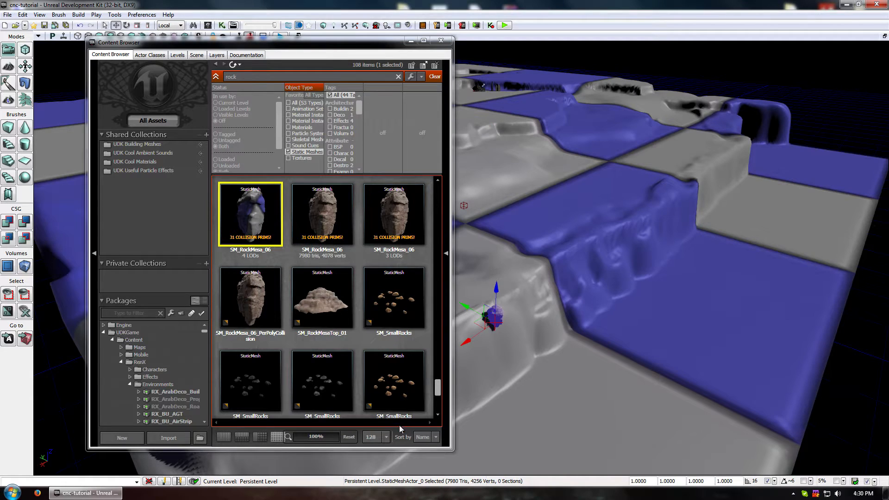
{"action": "left_click", "coordinate": [411, 41]}
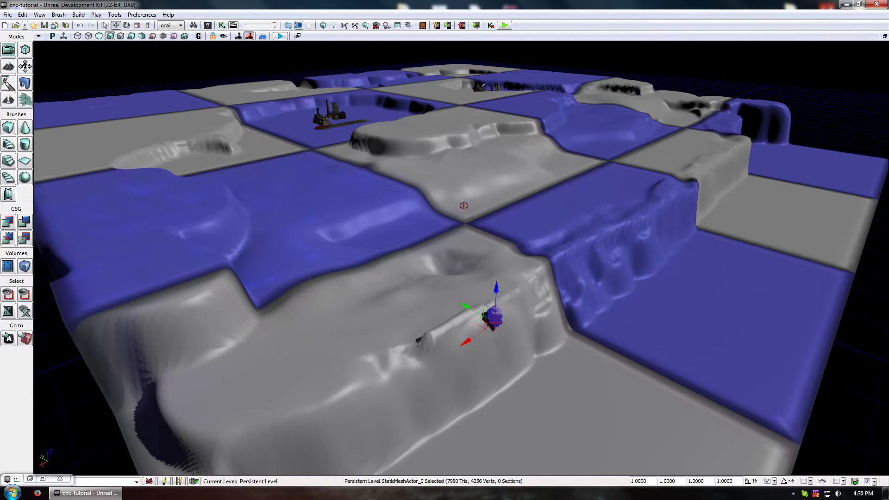
{"action": "middle_click_drag", "start_coordinate": [483, 86], "coordinate": [490, 163]}
{"action": "left_click_drag", "start_coordinate": [490, 162], "coordinate": [473, 185]}
{"action": "middle_click_drag", "start_coordinate": [473, 185], "coordinate": [475, 130]}
{"action": "right_click_drag", "start_coordinate": [475, 129], "coordinate": [565, 222]}
{"action": "left_click_drag", "start_coordinate": [653, 196], "coordinate": [392, 131]}
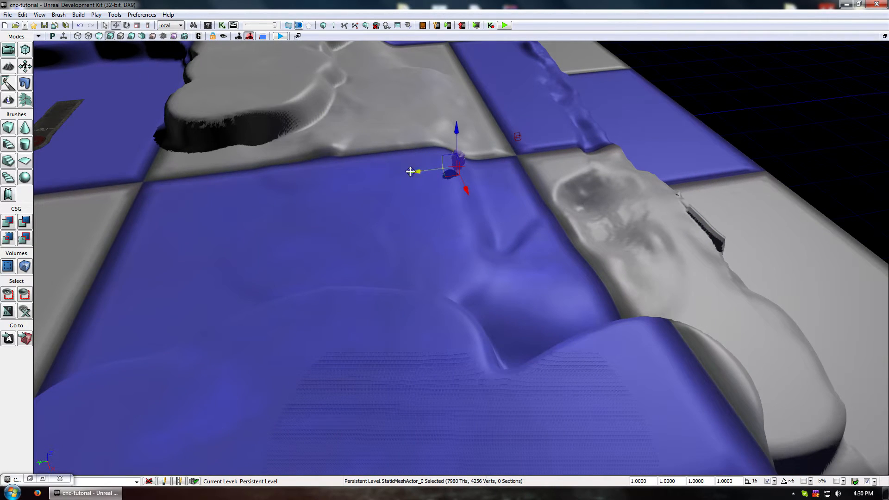
{"action": "left_click_drag", "start_coordinate": [410, 172], "coordinate": [558, 150]}
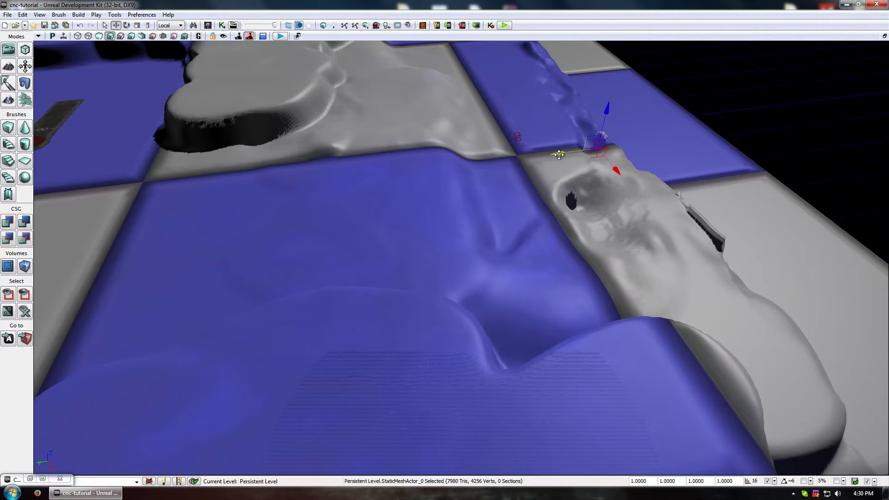
- Duplicate the rock along its Y axis, delete the copy and reselect the original on the ridge
{"action": "left_click_drag", "start_coordinate": [560, 154], "coordinate": [491, 156]}
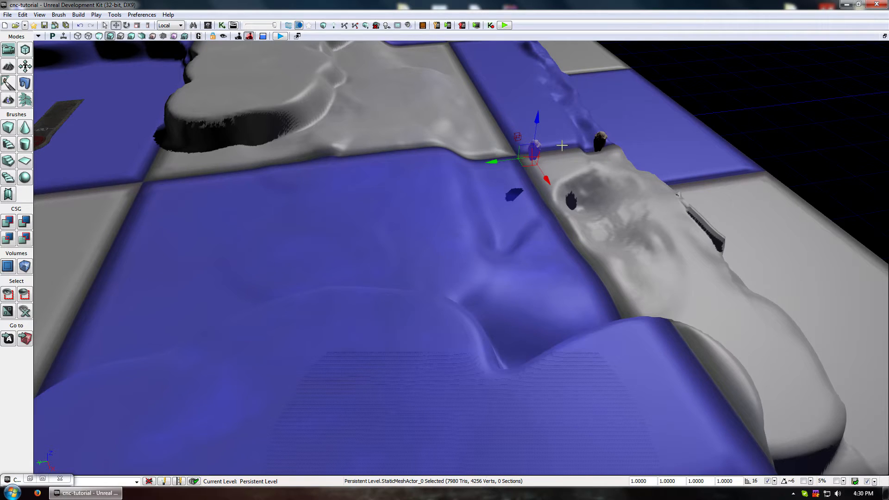
{"action": "key", "text": "Delete"}
{"action": "left_click", "coordinate": [600, 138]}
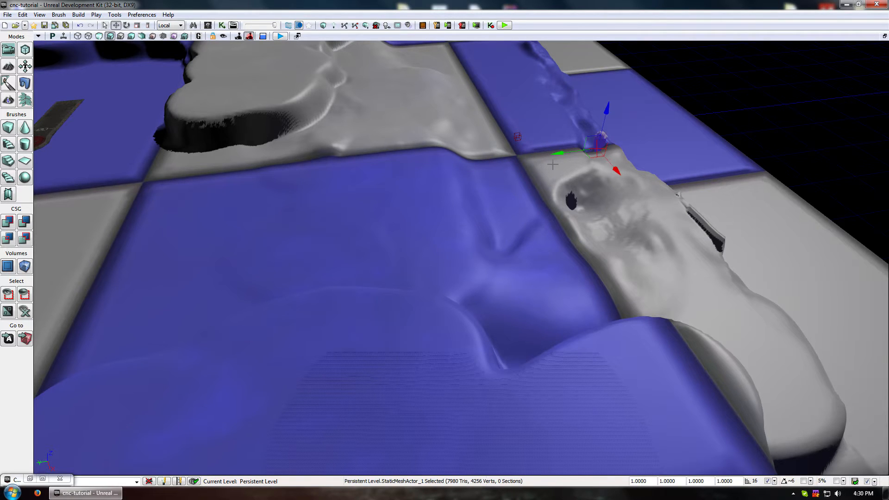
- Create several copies of the ridge rock by duplicating it along the Y and X axes around the checker intersection
{"action": "left_click_drag", "start_coordinate": [568, 152], "coordinate": [464, 160], "text": "alt"}
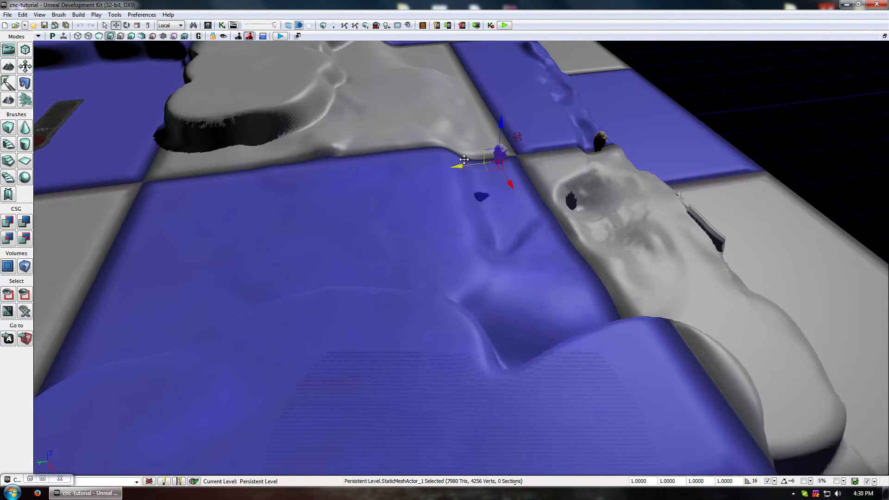
{"action": "left_click_drag", "start_coordinate": [513, 184], "coordinate": [501, 144]}
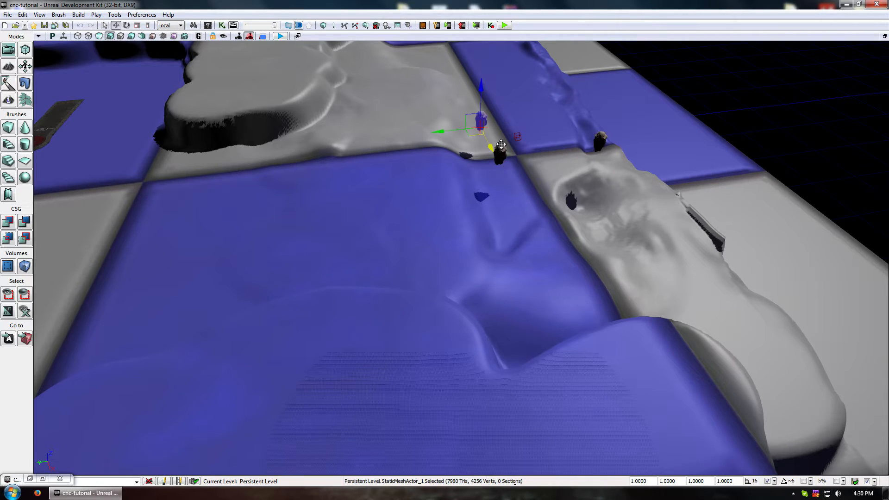
{"action": "left_click_drag", "start_coordinate": [446, 132], "coordinate": [551, 161], "text": "alt"}
{"action": "left_click_drag", "start_coordinate": [500, 152], "coordinate": [460, 153], "text": "alt"}
{"action": "left_click_drag", "start_coordinate": [516, 171], "coordinate": [510, 164], "text": "alt"}
- Undo the most recent rock duplications
{"action": "key", "text": "ctrl+z"}
{"action": "key", "text": "ctrl+z"}
{"action": "key", "text": "ctrl+z"}
{"action": "key", "text": "ctrl+z"}
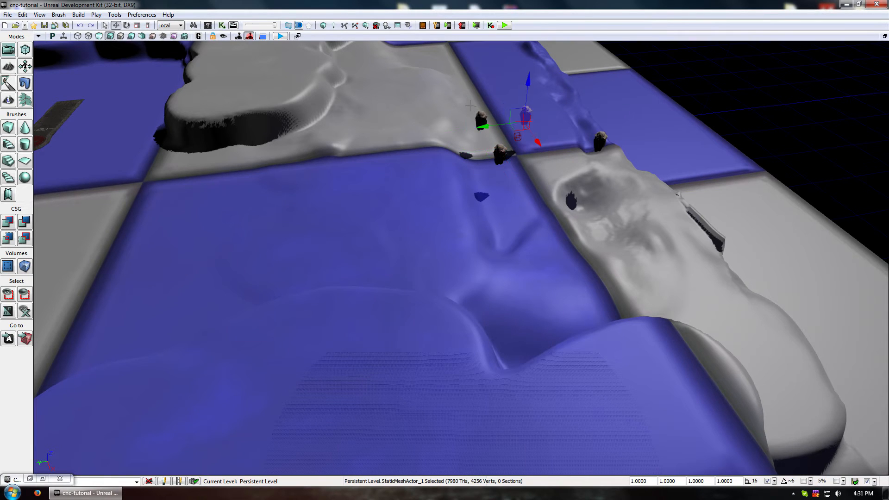
- Select both rocks together and try duplicating the pair along the X axis twice, undoing the first attempt and deleting the second pair
{"action": "left_click", "coordinate": [605, 138], "text": "ctrl"}
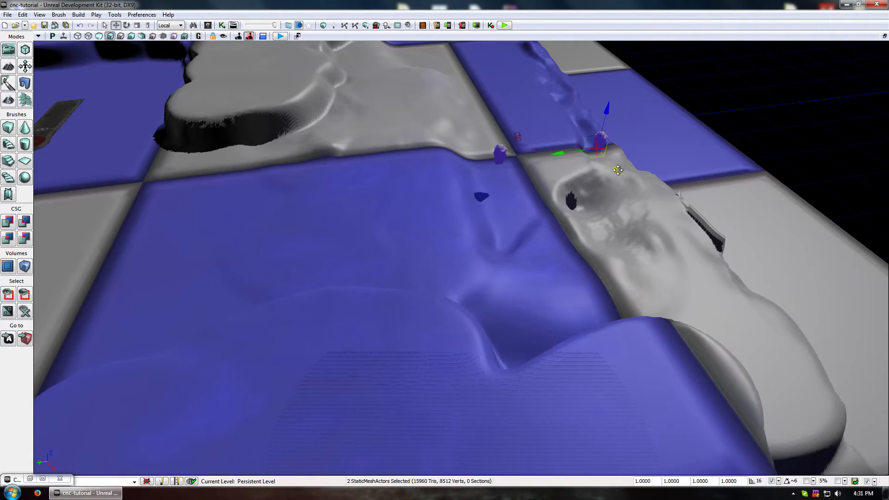
{"action": "left_click_drag", "start_coordinate": [618, 170], "coordinate": [605, 130], "text": "alt"}
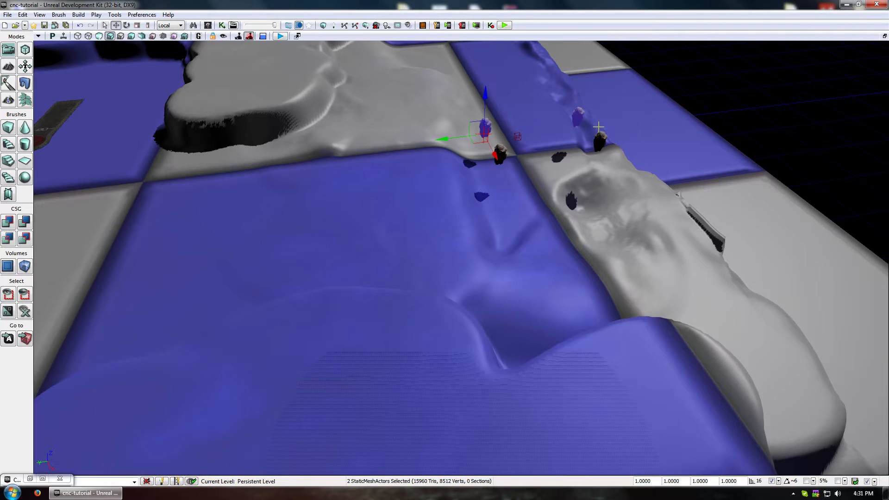
{"action": "key", "text": "ctrl+z"}
{"action": "key", "text": "ctrl+z"}
{"action": "left_click", "coordinate": [608, 138], "text": "ctrl"}
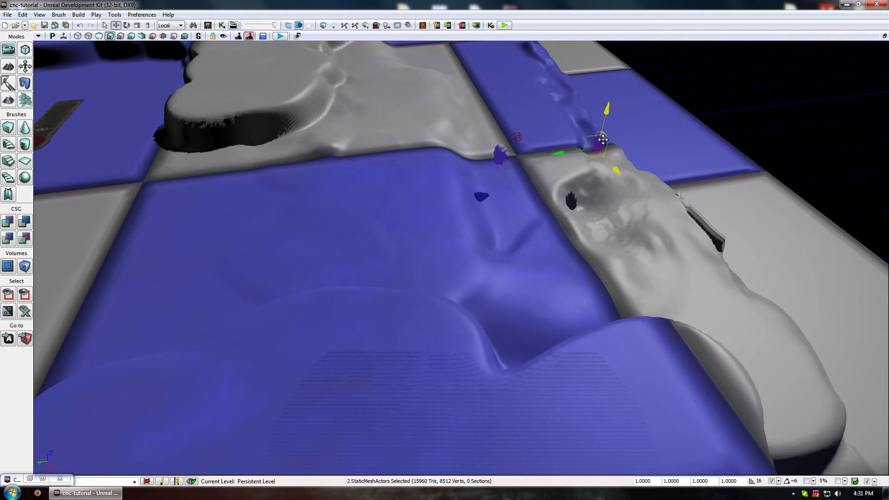
{"action": "left_click_drag", "start_coordinate": [616, 169], "coordinate": [552, 92], "text": "alt"}
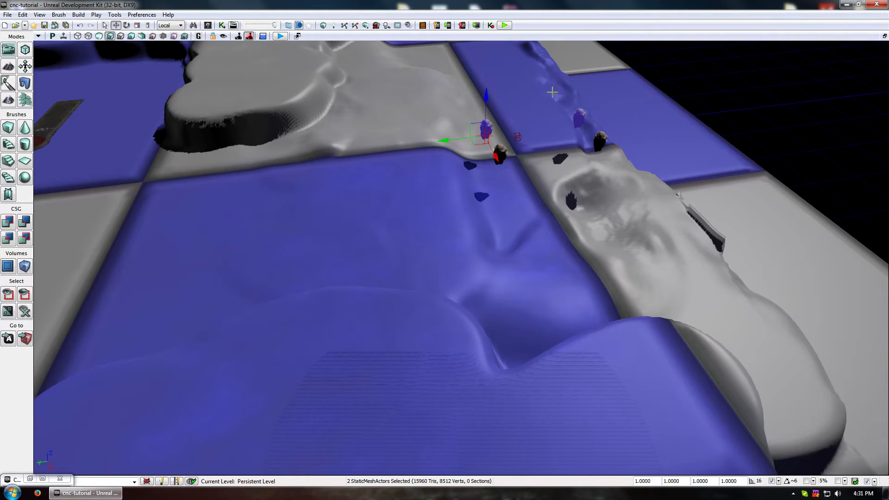
{"action": "key", "text": "Delete"}
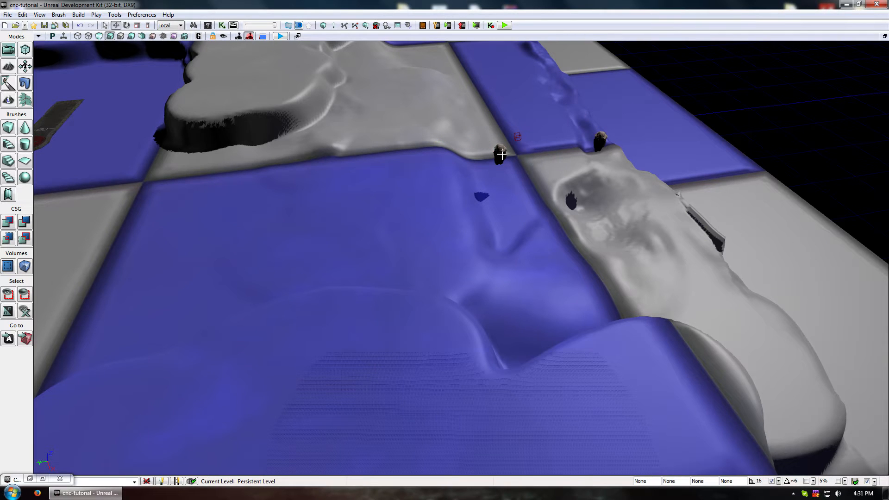
- Rotate the rock copy near the checker intersection and duplicate it along its local X axis
{"action": "left_click", "coordinate": [502, 154]}
{"action": "right_click_drag", "start_coordinate": [333, 193], "coordinate": [342, 162]}
{"action": "left_click_drag", "start_coordinate": [342, 162], "coordinate": [342, 120]}
{"action": "key", "text": "space"}
{"action": "left_click_drag", "start_coordinate": [448, 296], "coordinate": [535, 257]}
{"action": "key", "text": "space"}
{"action": "key", "text": "space"}
{"action": "left_click_drag", "start_coordinate": [516, 301], "coordinate": [504, 253], "text": "alt"}
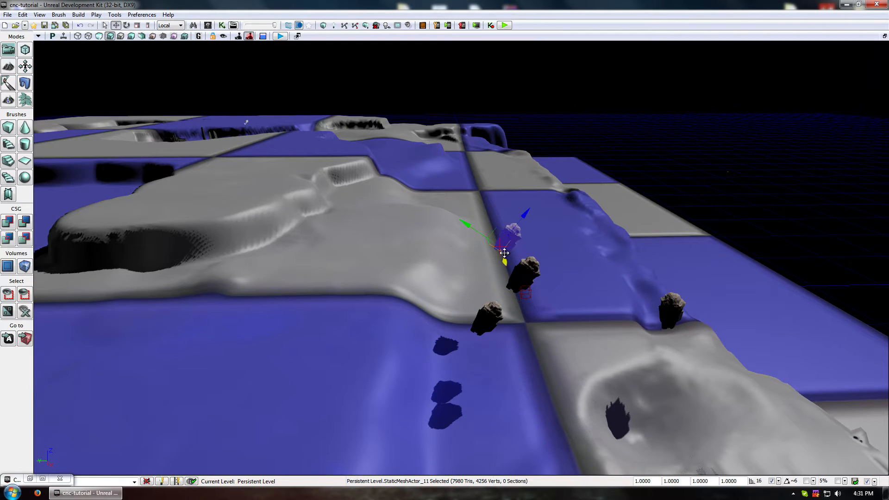
- Rotate the newest rock copy, duplicate it along its local X axis and delete that duplicate
{"action": "key", "text": "space"}
{"action": "left_click_drag", "start_coordinate": [488, 204], "coordinate": [561, 265]}
{"action": "key", "text": "space"}
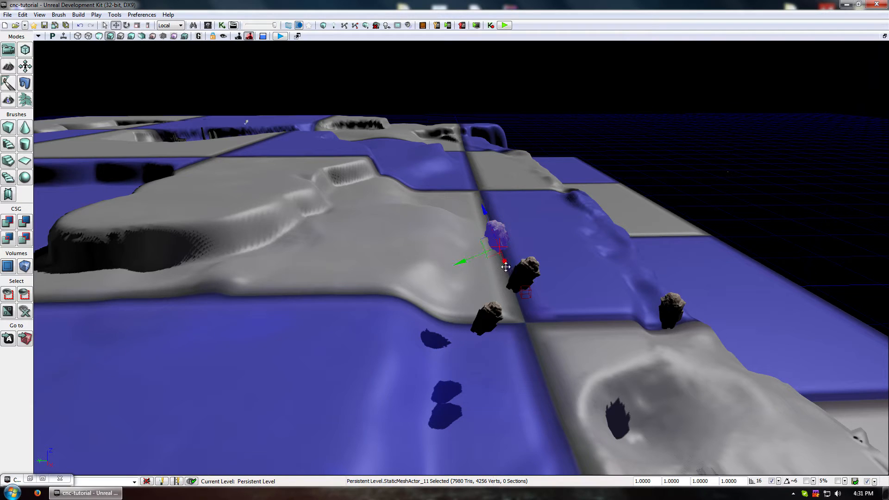
{"action": "left_click_drag", "start_coordinate": [505, 274], "coordinate": [511, 384], "text": "alt"}
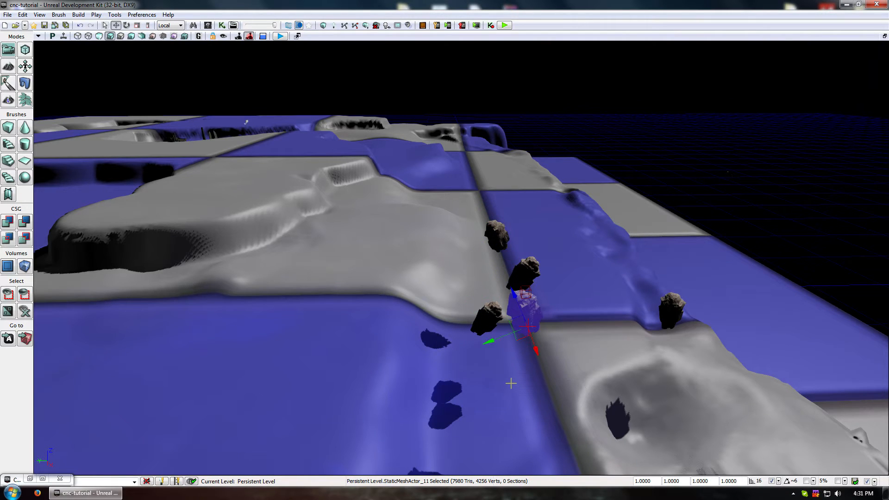
{"action": "key", "text": "Delete"}
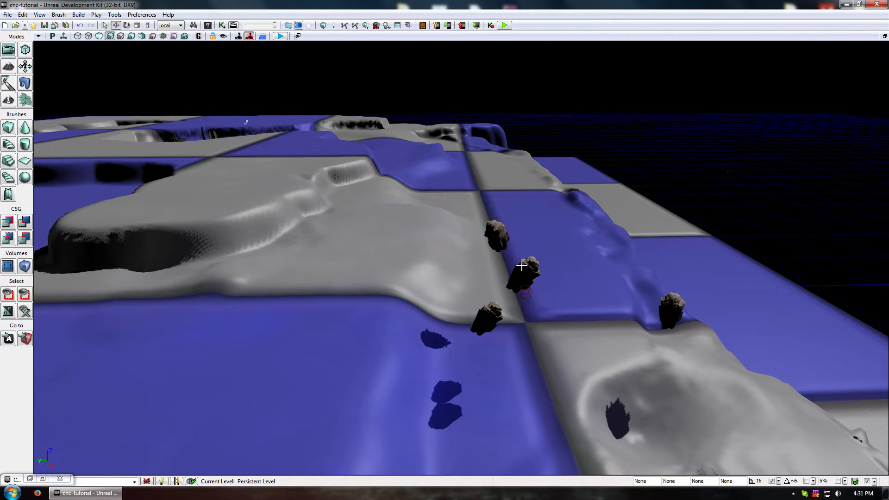
- Undo the rotated duplicates and delete the remaining rock copy near the checker intersection
{"action": "key", "text": "ctrl+z"}
{"action": "key", "text": "ctrl+z"}
{"action": "key", "text": "ctrl+z"}
{"action": "key", "text": "ctrl+z"}
{"action": "key", "text": "ctrl+z"}
{"action": "key", "text": "ctrl+z"}
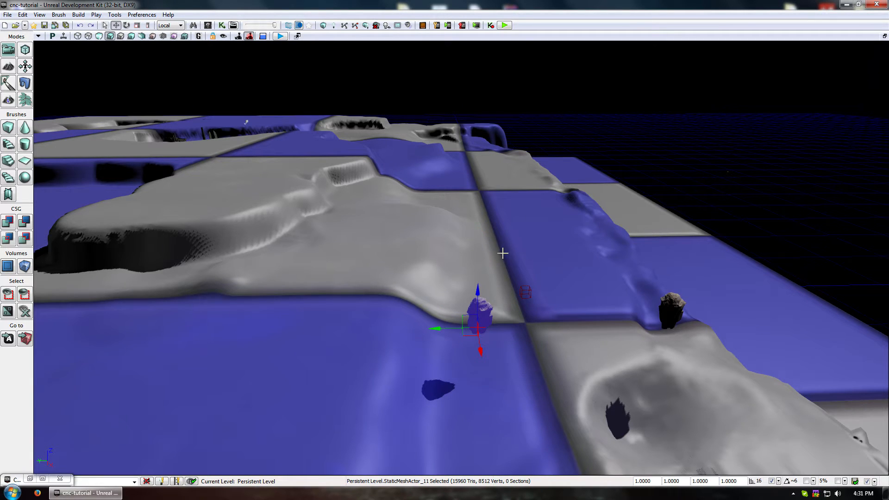
{"action": "key", "text": "Escape"}
{"action": "left_click", "coordinate": [477, 327]}
{"action": "key", "text": "Delete"}
- Duplicate the ridge rock along its Y axis onto the blue area in front of the mesa and switch to the rotation widget
{"action": "left_click", "coordinate": [668, 303]}
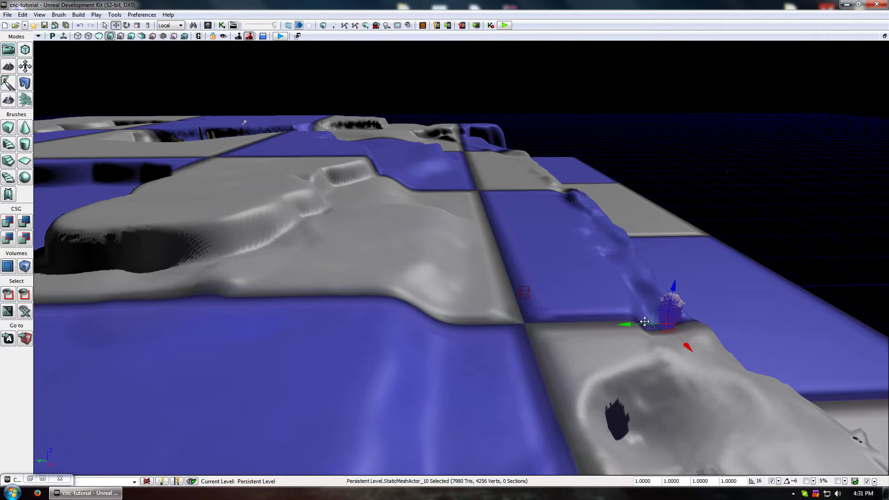
{"action": "left_click_drag", "start_coordinate": [637, 324], "coordinate": [102, 295], "text": "alt"}
{"action": "right_click_drag", "start_coordinate": [102, 294], "coordinate": [37, 294]}
{"action": "key", "text": "space"}
{"action": "key", "text": "space"}
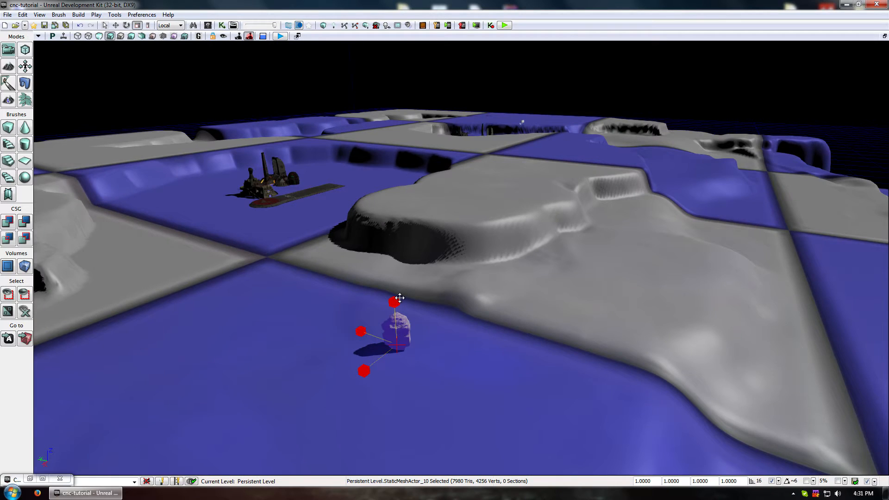
{"action": "key", "text": "space"}
{"action": "key", "text": "space"}
{"action": "key", "text": "space"}
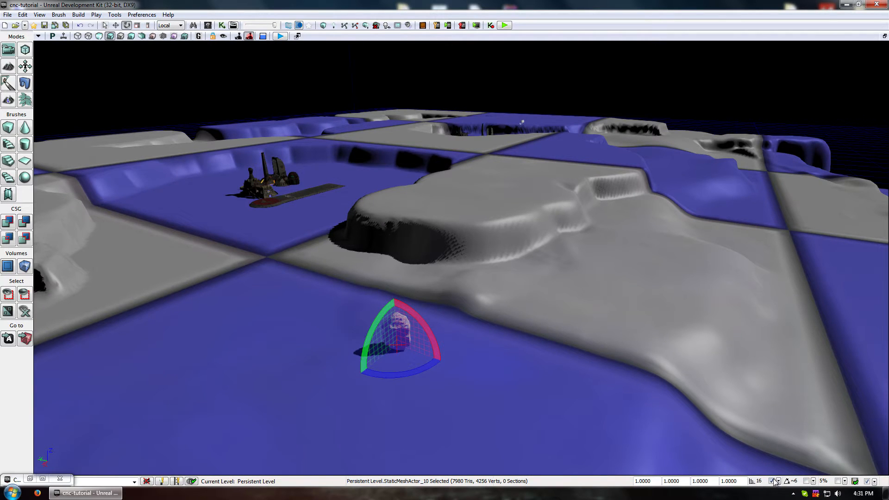
- Review the available drag grid snap sizes without changing the setting and dismiss the chat notification
{"action": "right_click_drag", "start_coordinate": [808, 280], "coordinate": [840, 305]}
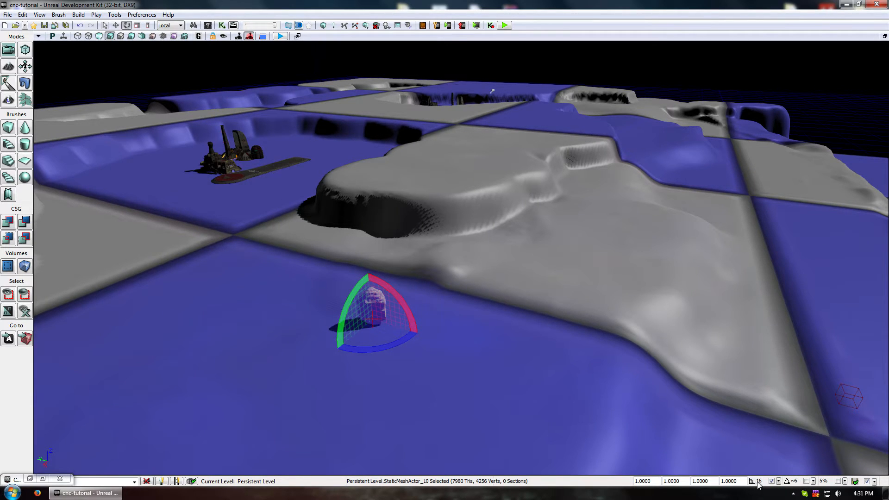
{"action": "right_click_drag", "start_coordinate": [556, 164], "coordinate": [668, 189]}
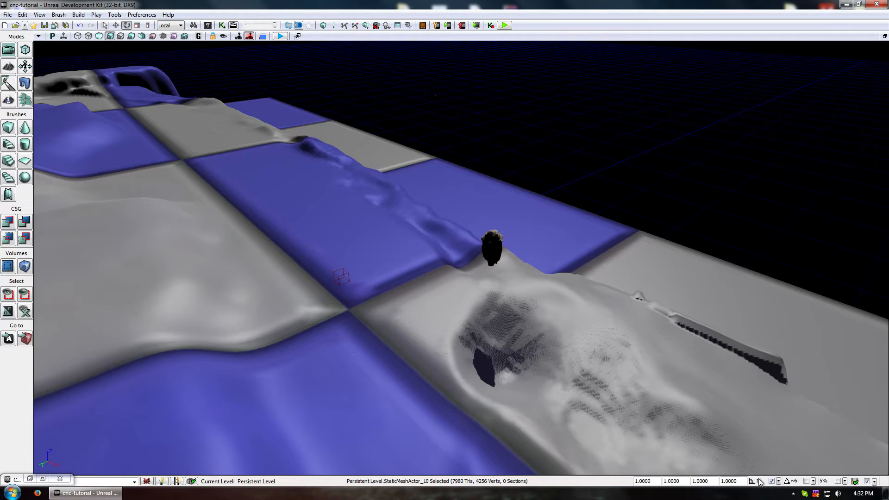
{"action": "left_click", "coordinate": [779, 481]}
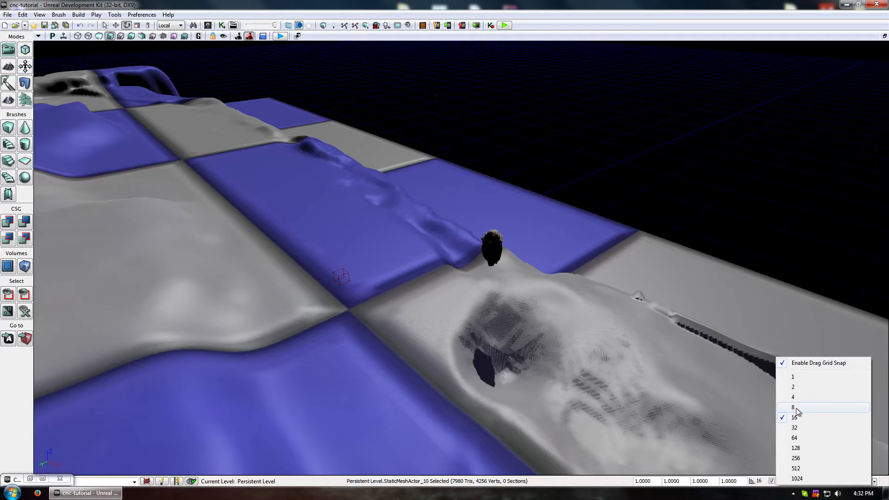
{"action": "left_click", "coordinate": [742, 498]}
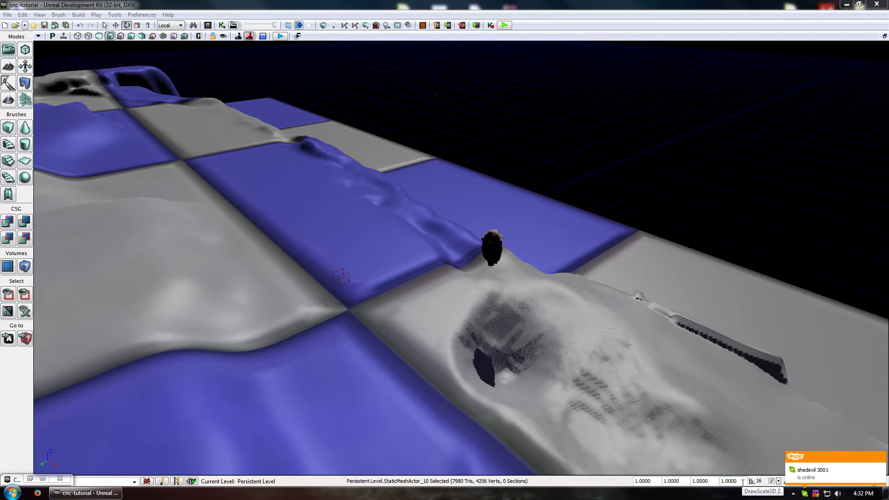
{"action": "left_click", "coordinate": [882, 457]}
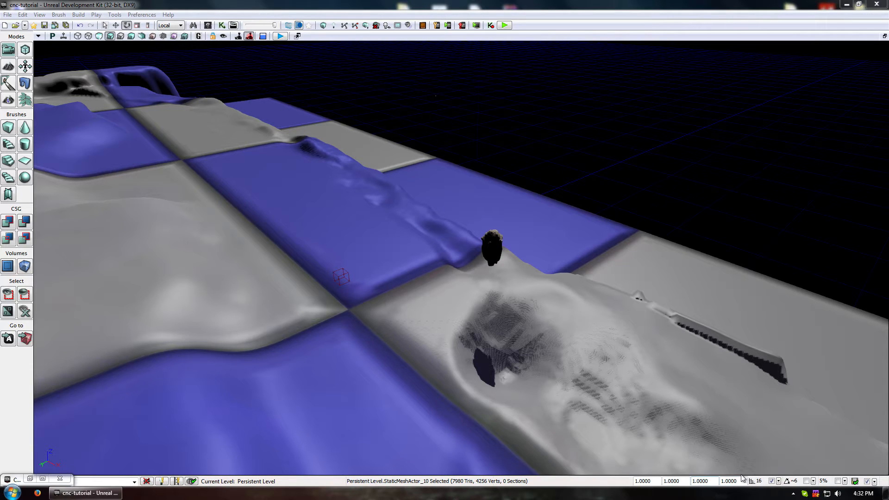
- Review the rotation grid snap angles and the scale grid snap percentages without changing them
{"action": "left_click", "coordinate": [814, 482]}
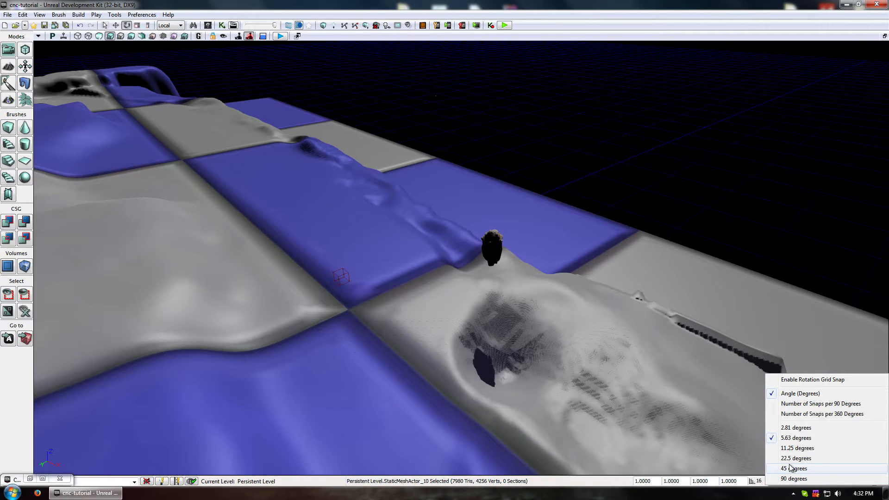
{"action": "left_click", "coordinate": [693, 491]}
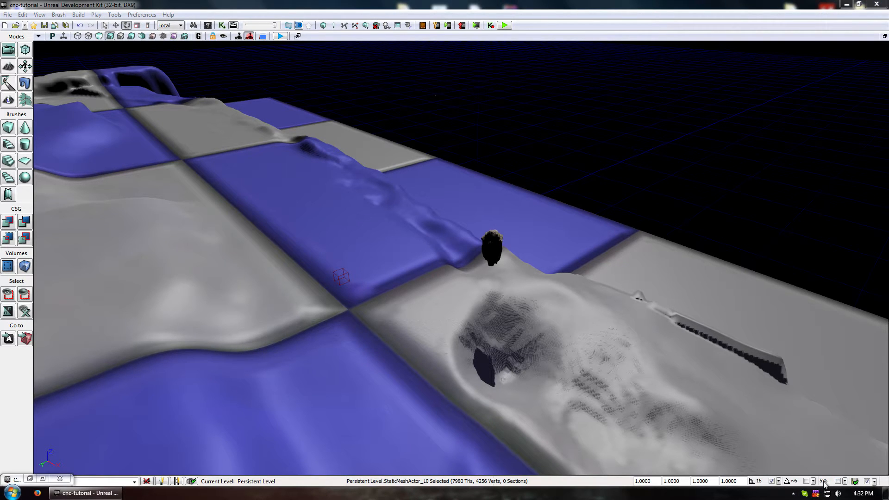
{"action": "left_click", "coordinate": [824, 484]}
{"action": "left_click", "coordinate": [846, 481]}
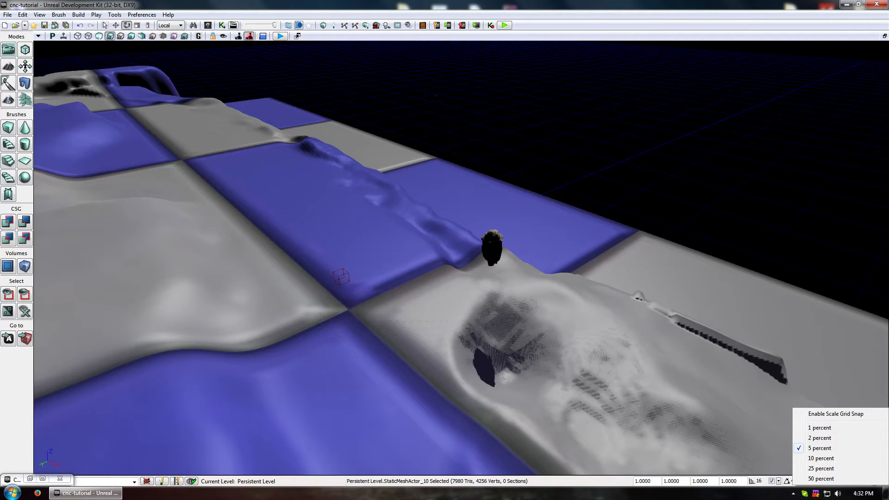
{"action": "left_click", "coordinate": [533, 290]}
- Select the rock copy in front of the mesa and scale it uniformly to about 3.08
{"action": "left_click", "coordinate": [496, 238]}
{"action": "left_click_drag", "start_coordinate": [622, 235], "coordinate": [490, 258]}
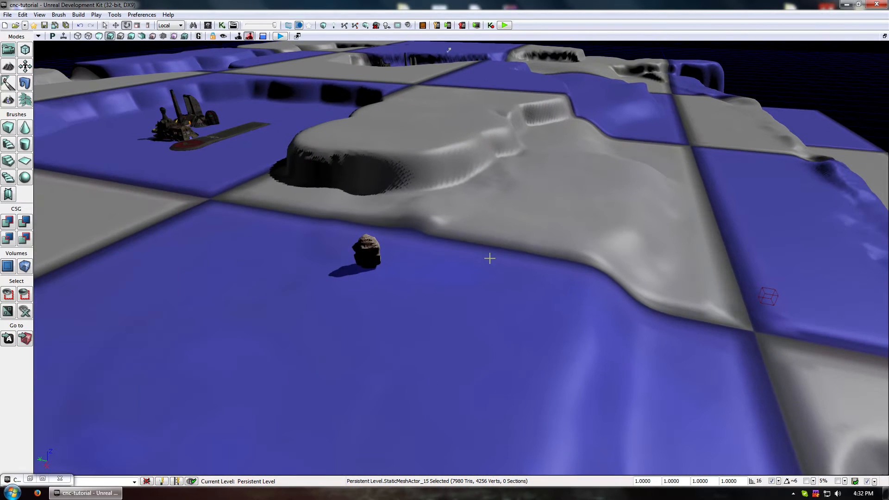
{"action": "left_click", "coordinate": [371, 242]}
{"action": "key", "text": "space"}
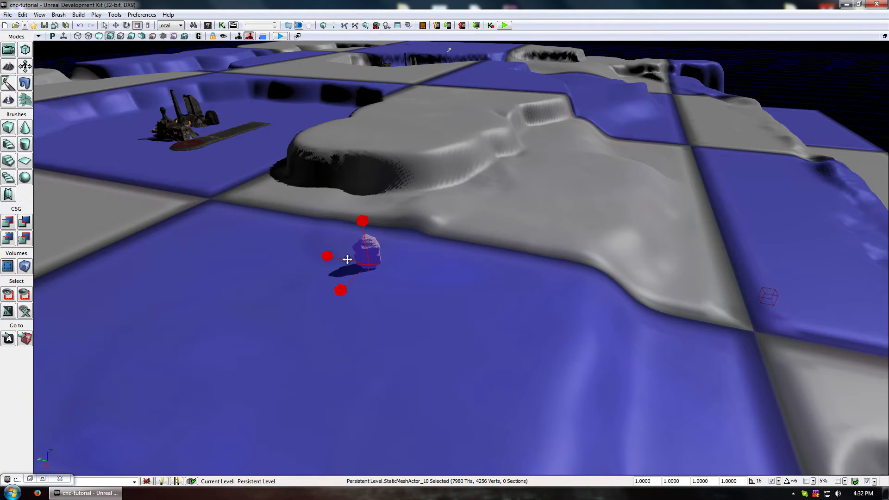
{"action": "left_click_drag", "start_coordinate": [325, 256], "coordinate": [384, 238]}
{"action": "key", "text": "space"}
{"action": "key", "text": "space"}
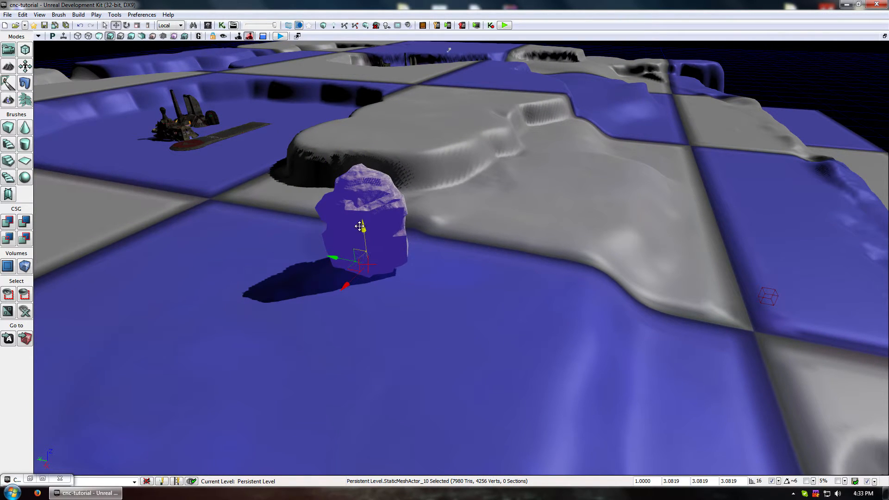
- Set the rotation grid snap to 90 degrees and enable rotation snapping, undoing the free rotation made in between
{"action": "left_click", "coordinate": [814, 481]}
{"action": "left_click", "coordinate": [823, 480]}
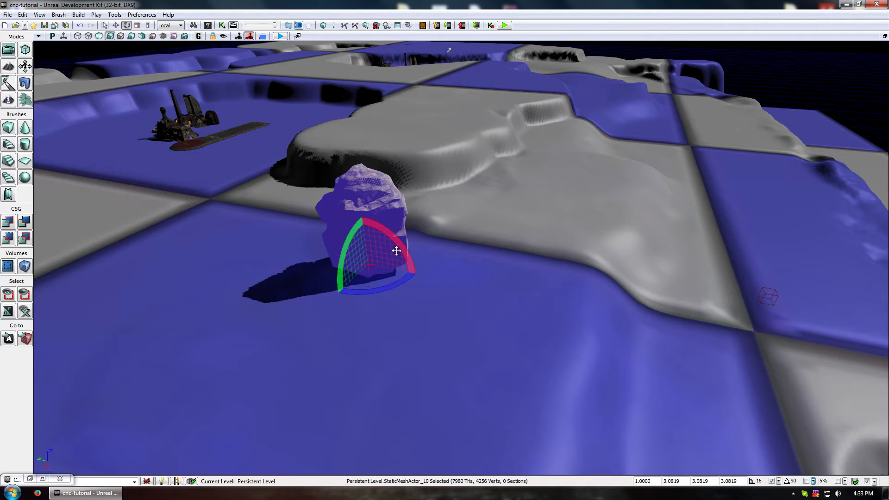
{"action": "left_click_drag", "start_coordinate": [343, 251], "coordinate": [361, 283]}
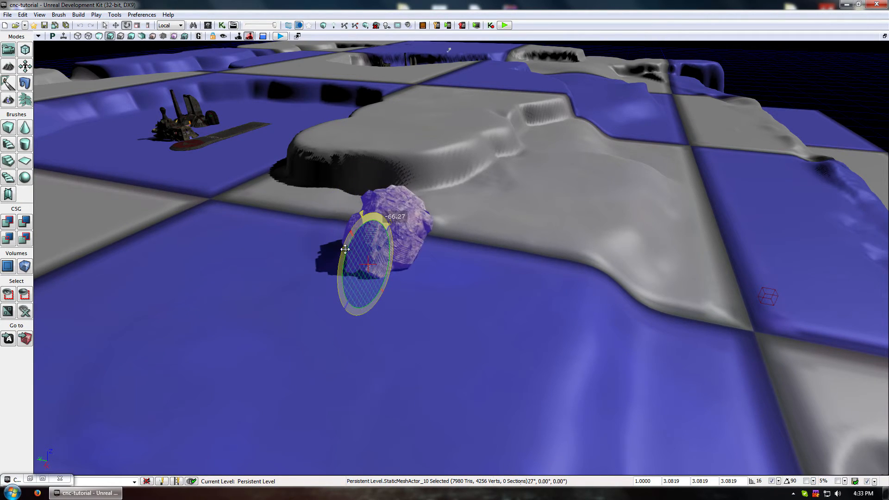
{"action": "key", "text": "ctrl+z"}
{"action": "left_click", "coordinate": [806, 481]}
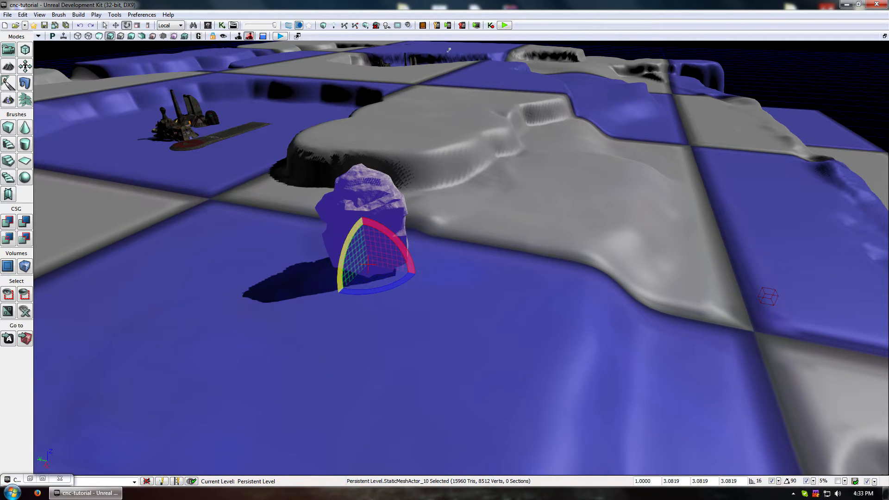
- Rotate the rock in front of the mesa about its Y axis using the 90-degree snap and return to the rotation widget
{"action": "mouse_move", "coordinate": [353, 237]}
{"action": "left_mouse_down"}
{"action": "mouse_move", "coordinate": [361, 278]}
{"action": "mouse_move", "coordinate": [353, 238]}
{"action": "left_mouse_up"}
{"action": "key", "text": "space"}
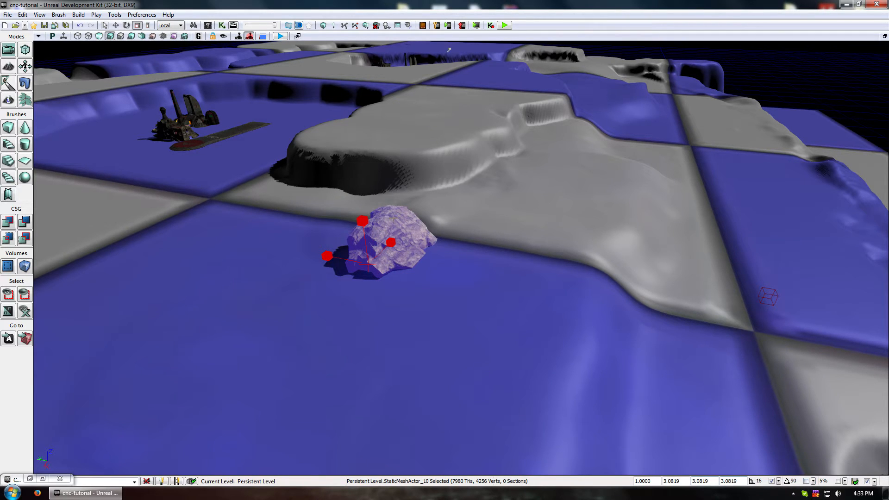
{"action": "key", "text": "space"}
{"action": "key", "text": "space"}
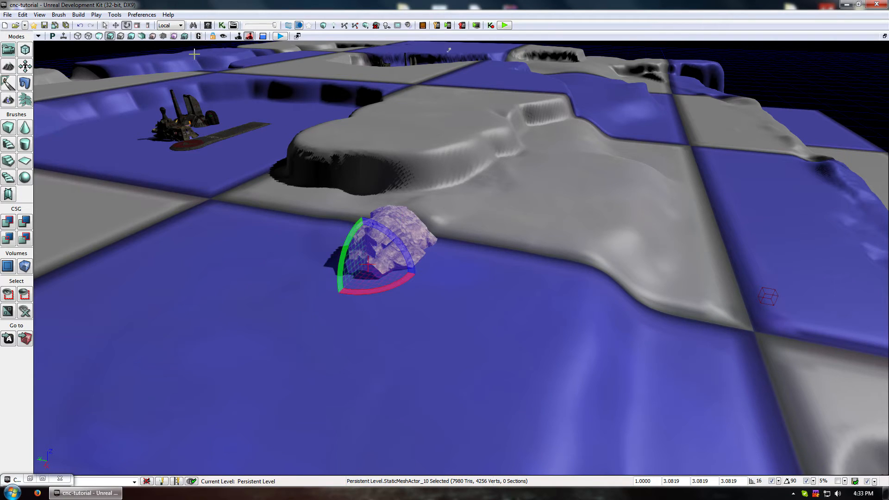
- Switch the reference coordinate system to World and rotate the rock about the world X and Z axes
{"action": "left_click", "coordinate": [171, 25]}
{"action": "left_click", "coordinate": [167, 33]}
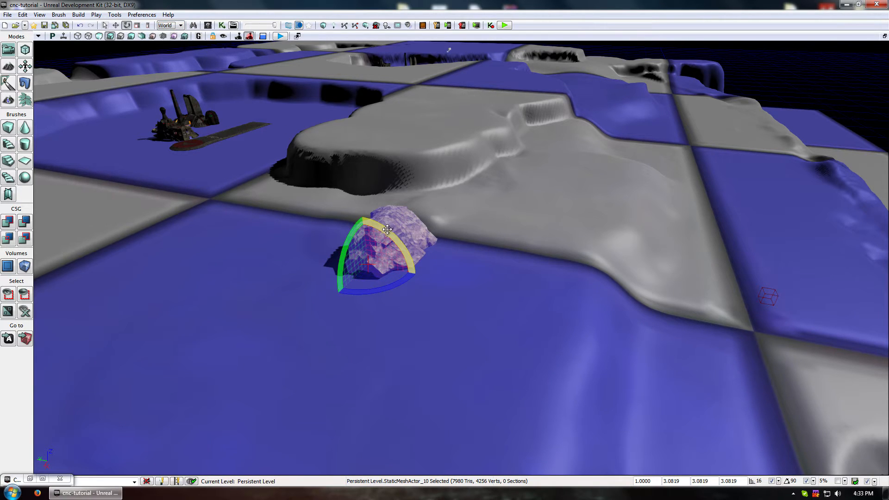
{"action": "left_click_drag", "start_coordinate": [388, 229], "coordinate": [416, 214]}
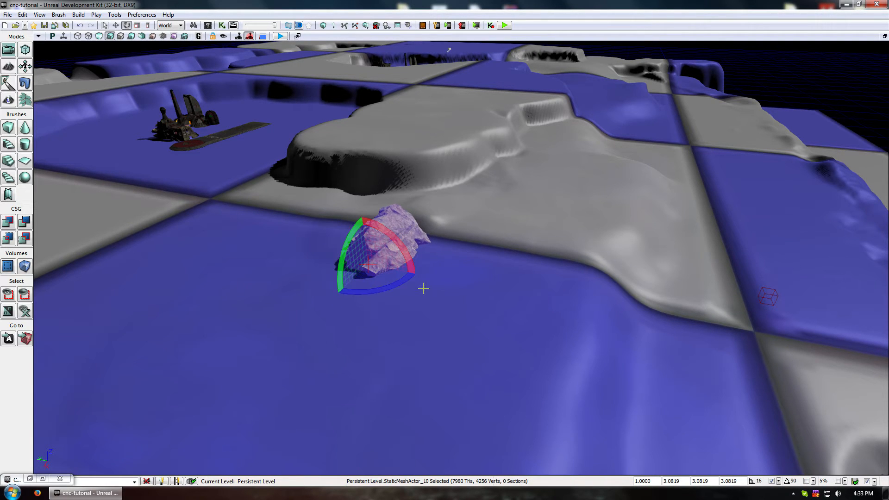
{"action": "left_click_drag", "start_coordinate": [404, 281], "coordinate": [421, 274]}
{"action": "key", "text": "space"}
{"action": "key", "text": "space"}
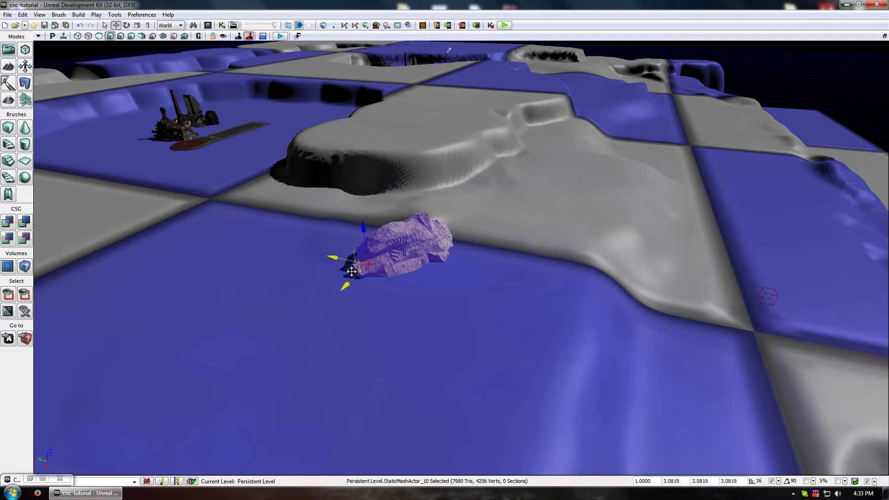
- Move the rock against the mesa's dark cliff face and rotate it to follow the slope
{"action": "left_click_drag", "start_coordinate": [351, 272], "coordinate": [359, 216]}
{"action": "key", "text": "space"}
{"action": "left_click_drag", "start_coordinate": [297, 178], "coordinate": [293, 191]}
{"action": "left_click_drag", "start_coordinate": [340, 158], "coordinate": [347, 174]}
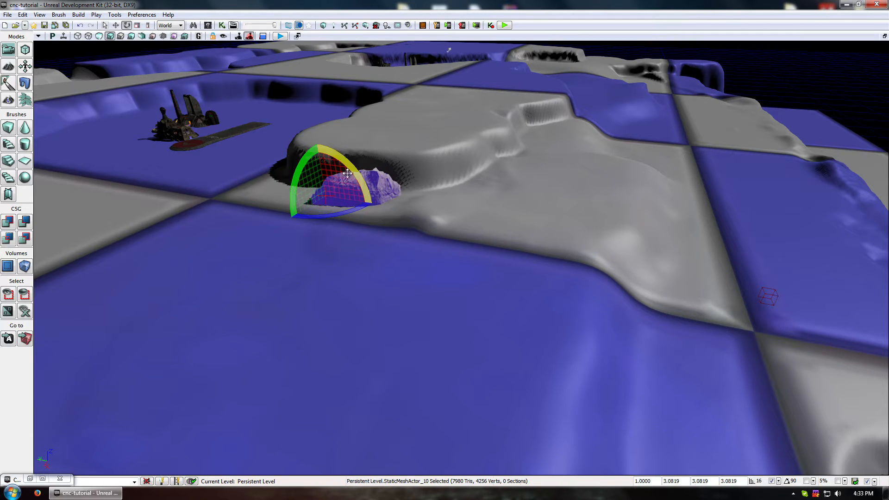
{"action": "key", "text": "space"}
{"action": "key", "text": "space"}
{"action": "left_click_drag", "start_coordinate": [311, 203], "coordinate": [343, 200]}
{"action": "key", "text": "space"}
- Raise the rock slightly against the dark cliff face at the mesa's rounded end
{"action": "key", "text": "d"}
{"action": "right_click_drag", "start_coordinate": [327, 200], "coordinate": [342, 238]}
{"action": "key", "text": "s"}
{"action": "key", "text": "w"}
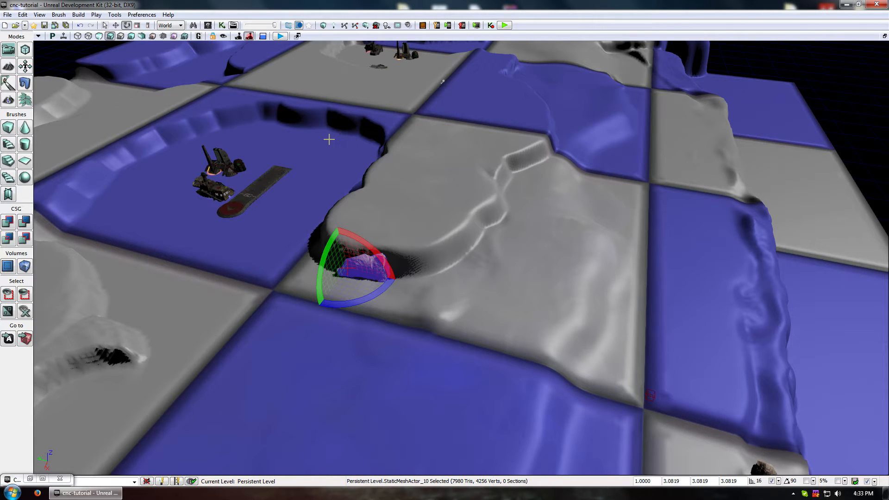
{"action": "mouse_move", "coordinate": [346, 150]}
{"action": "right_mouse_down"}
{"action": "mouse_move", "coordinate": [368, 186]}
{"action": "mouse_move", "coordinate": [264, 185]}
{"action": "mouse_move", "coordinate": [227, 199]}
{"action": "mouse_move", "coordinate": [264, 183]}
{"action": "mouse_move", "coordinate": [336, 174]}
{"action": "mouse_move", "coordinate": [354, 153]}
{"action": "right_mouse_up"}
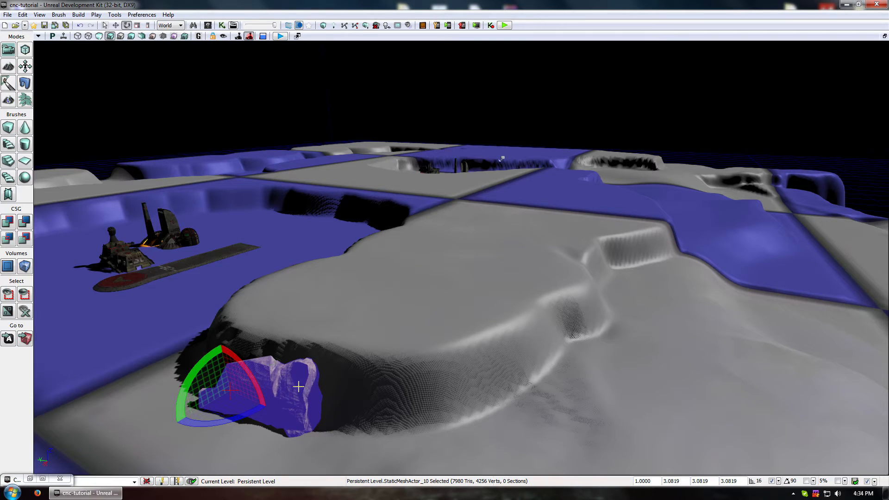
{"action": "key", "text": "space"}
{"action": "key", "text": "space"}
{"action": "key", "text": "space"}
{"action": "mouse_move", "coordinate": [222, 353]}
{"action": "left_mouse_down"}
{"action": "mouse_move", "coordinate": [224, 339]}
{"action": "mouse_move", "coordinate": [227, 349]}
{"action": "left_mouse_up"}
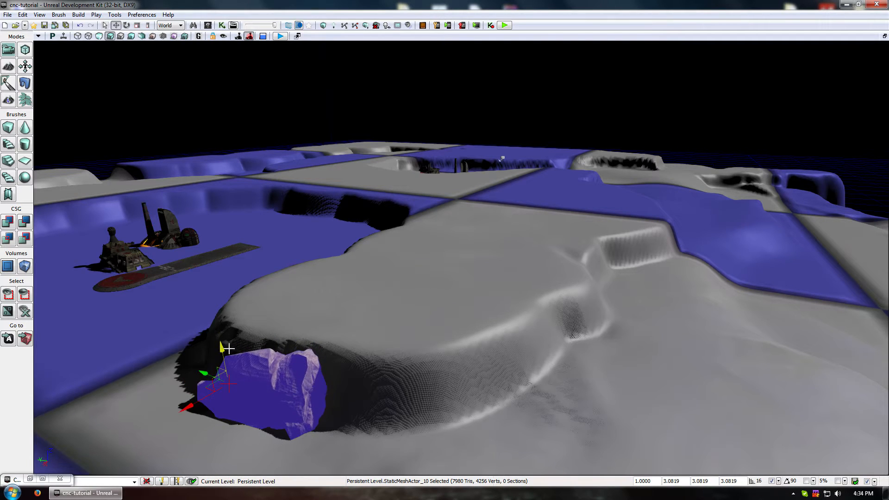
- Rotate the rock about the vertical and a horizontal axis so its broad side covers the cliff face
{"action": "key", "text": "space"}
{"action": "left_click_drag", "start_coordinate": [227, 412], "coordinate": [246, 411]}
{"action": "mouse_move", "coordinate": [233, 356]}
{"action": "left_mouse_down"}
{"action": "mouse_move", "coordinate": [248, 364]}
{"action": "mouse_move", "coordinate": [232, 347]}
{"action": "left_mouse_up"}
{"action": "key", "text": "space"}
{"action": "key", "text": "space"}
{"action": "key", "text": "space"}
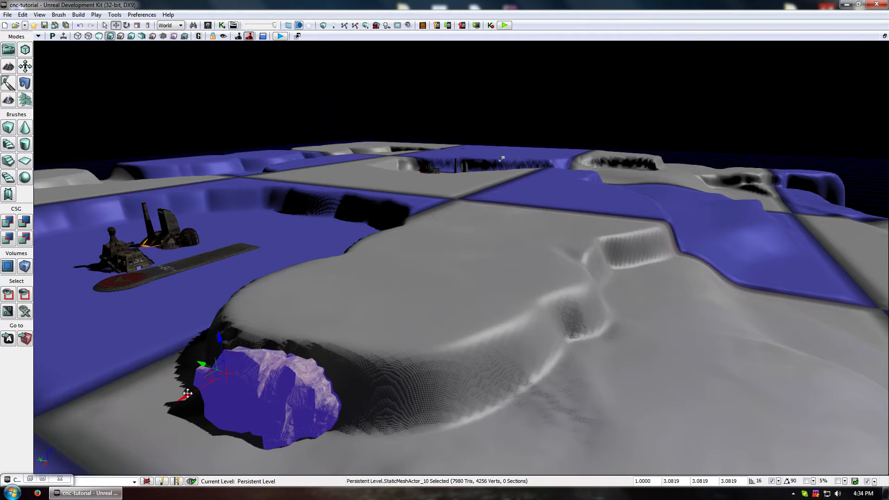
- Duplicate the cliff rock and place the copy farther along the base of the mesa, beyond the dark cliff face
{"action": "left_click_drag", "start_coordinate": [200, 387], "coordinate": [454, 407]}
{"action": "left_click", "coordinate": [307, 410]}
{"action": "left_click", "coordinate": [345, 404]}
{"action": "key", "text": "space"}
{"action": "key", "text": "space"}
{"action": "key", "text": "space"}
{"action": "key", "text": "space"}
{"action": "key", "text": "space"}
{"action": "key", "text": "space"}
{"action": "key", "text": "space"}
{"action": "key", "text": "space"}
{"action": "key", "text": "space"}
- Make another rock copy in front of the first cliff rock and rotate it about the vertical and a horizontal axis
{"action": "left_click_drag", "start_coordinate": [422, 372], "coordinate": [267, 445]}
{"action": "key", "text": "space"}
{"action": "key", "text": "space"}
{"action": "key", "text": "space"}
{"action": "key", "text": "space"}
{"action": "left_click_drag", "start_coordinate": [333, 396], "coordinate": [337, 410]}
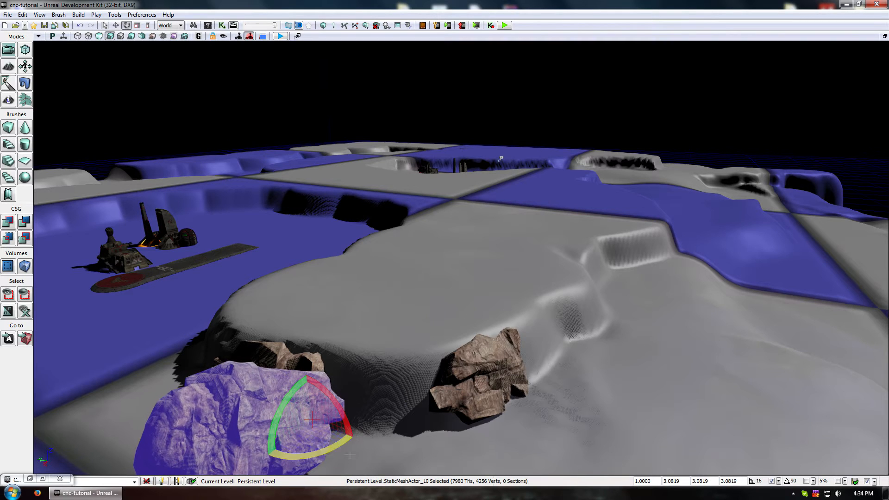
{"action": "left_click_drag", "start_coordinate": [332, 448], "coordinate": [330, 446]}
- Turn and move the front rock copy into the gap between the two rocks on the cliff
{"action": "left_click_drag", "start_coordinate": [330, 393], "coordinate": [441, 381]}
{"action": "key", "text": "space"}
{"action": "key", "text": "space"}
{"action": "key", "text": "space"}
{"action": "key", "text": "space"}
{"action": "key", "text": "space"}
{"action": "key", "text": "space"}
{"action": "key", "text": "space"}
{"action": "key", "text": "space"}
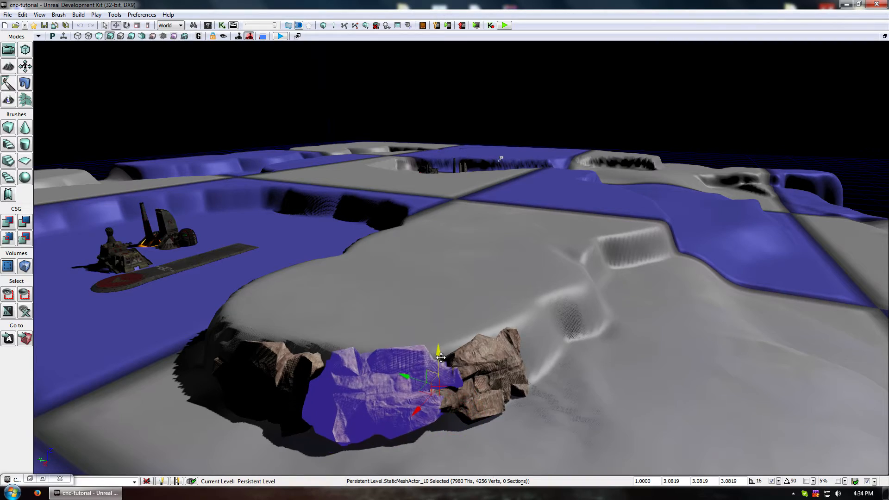
- Examine how the rocks along the mesa cliff meet each other and the ground at their base
{"action": "left_click", "coordinate": [232, 403]}
{"action": "right_click_drag", "start_coordinate": [232, 403], "coordinate": [421, 411]}
{"action": "mouse_move", "coordinate": [422, 411]}
{"action": "left_mouse_down"}
{"action": "mouse_move", "coordinate": [423, 99]}
{"action": "mouse_move", "coordinate": [240, 93]}
{"action": "mouse_move", "coordinate": [554, 98]}
{"action": "mouse_move", "coordinate": [546, 96]}
{"action": "mouse_move", "coordinate": [552, 54]}
{"action": "mouse_move", "coordinate": [566, 48]}
{"action": "mouse_move", "coordinate": [529, 52]}
{"action": "mouse_move", "coordinate": [515, 66]}
{"action": "mouse_move", "coordinate": [502, 130]}
{"action": "mouse_move", "coordinate": [493, 88]}
{"action": "mouse_move", "coordinate": [550, 54]}
{"action": "mouse_move", "coordinate": [510, 45]}
{"action": "left_mouse_up"}
{"action": "right_click_drag", "start_coordinate": [510, 46], "coordinate": [538, 121]}
{"action": "right_click_drag", "start_coordinate": [224, 417], "coordinate": [224, 393]}
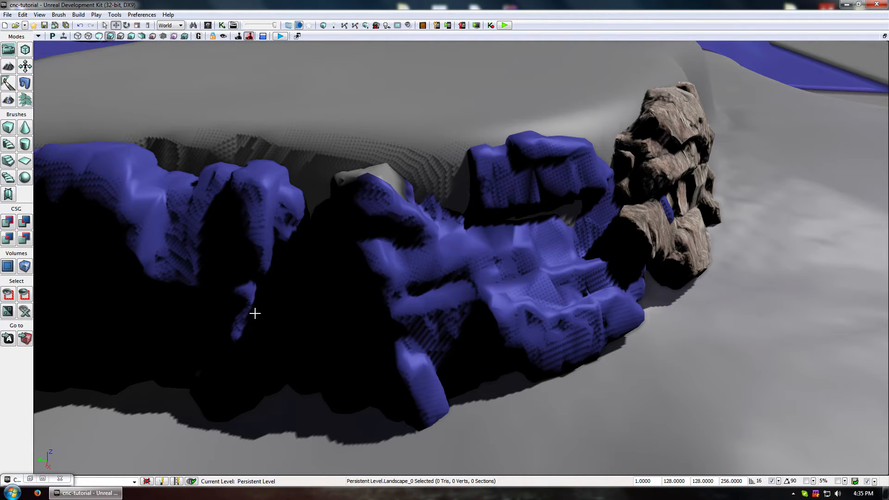
{"action": "mouse_move", "coordinate": [219, 313]}
{"action": "right_mouse_down"}
{"action": "mouse_move", "coordinate": [245, 314]}
{"action": "mouse_move", "coordinate": [213, 310]}
{"action": "right_mouse_up"}
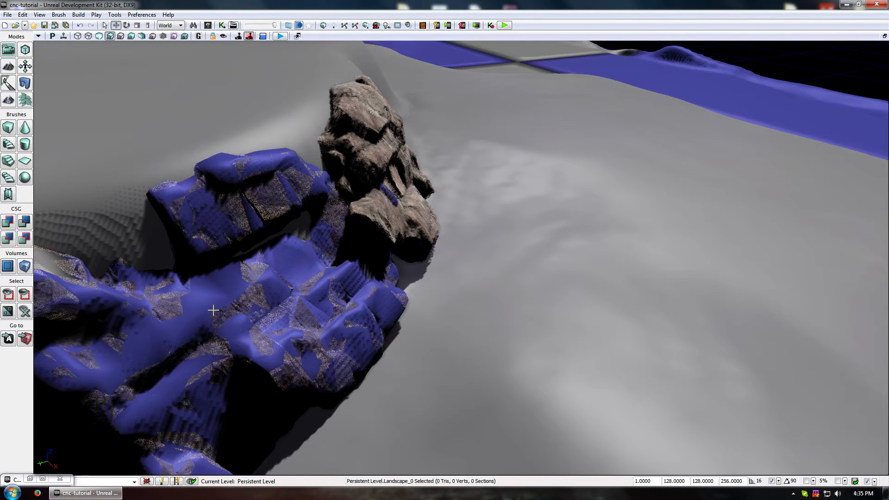
{"action": "middle_click_drag", "start_coordinate": [386, 309], "coordinate": [345, 382]}
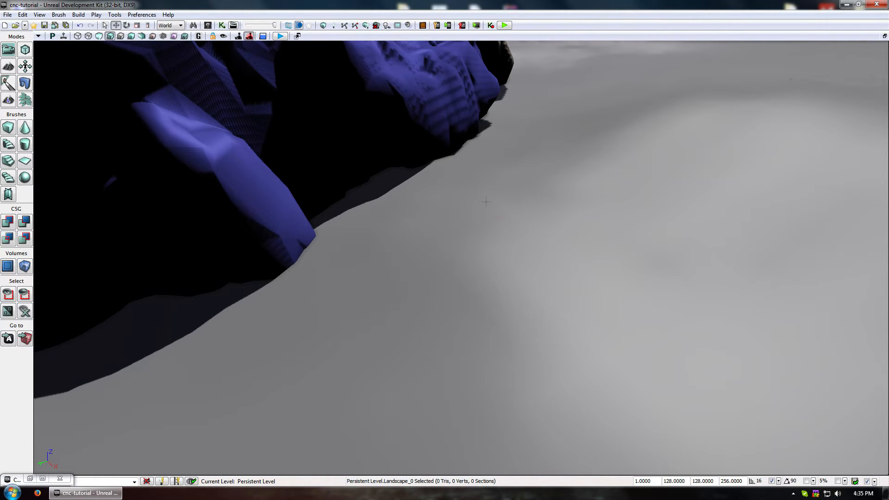
{"action": "middle_click_drag", "start_coordinate": [346, 235], "coordinate": [324, 282]}
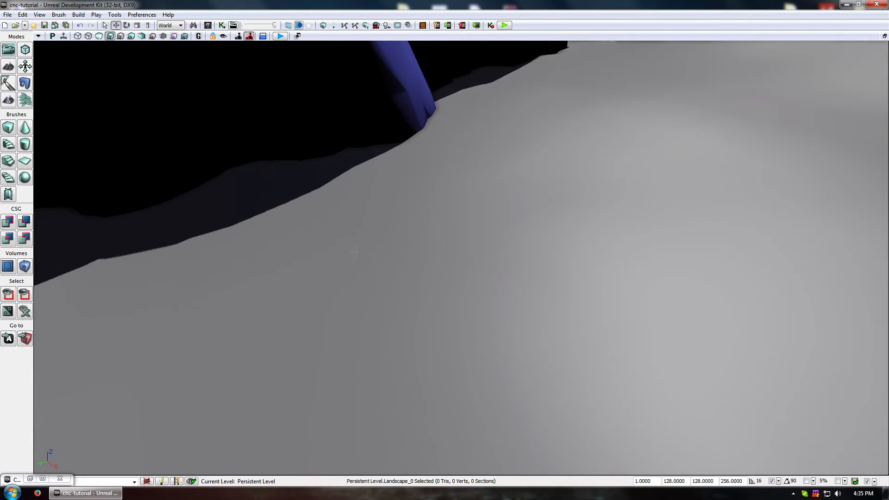
{"action": "left_click_drag", "start_coordinate": [347, 283], "coordinate": [348, 241]}
- Display the player-sized reference figure on the ground beside the rock's base to judge the scale
{"action": "key", "text": "backslash"}
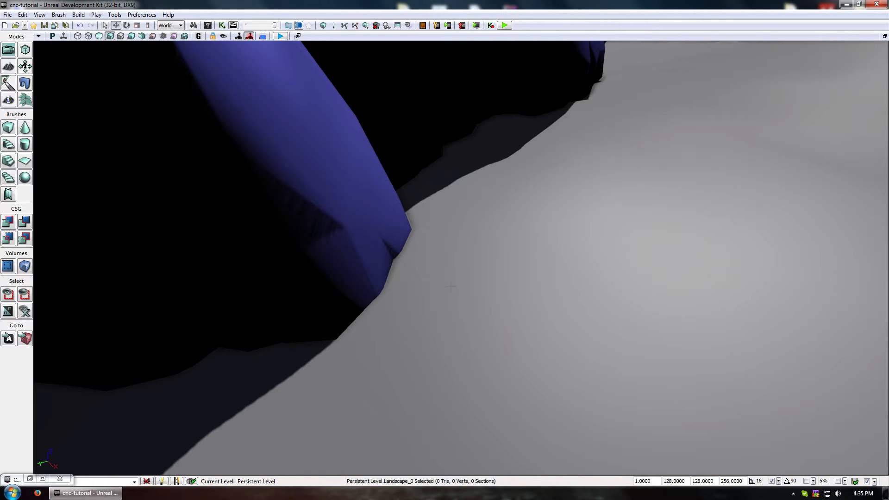
{"action": "key", "text": "backslash"}
{"action": "key", "text": "backslash"}
{"action": "key", "text": "backslash"}
{"action": "key", "text": "backslash"}
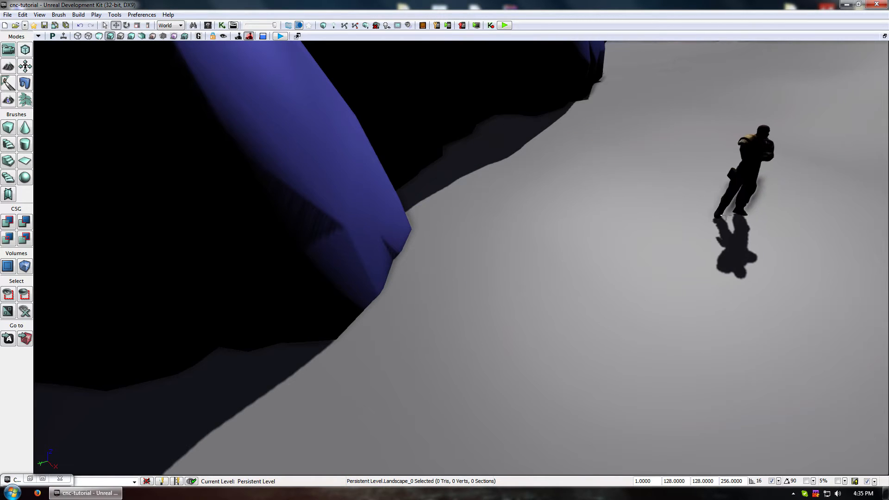
- Select the last rock at the sunlit end of the row and duplicate it farther along the mesa slope
{"action": "mouse_move", "coordinate": [606, 286]}
{"action": "middle_mouse_down"}
{"action": "mouse_move", "coordinate": [607, 217]}
{"action": "mouse_move", "coordinate": [605, 285]}
{"action": "middle_mouse_up"}
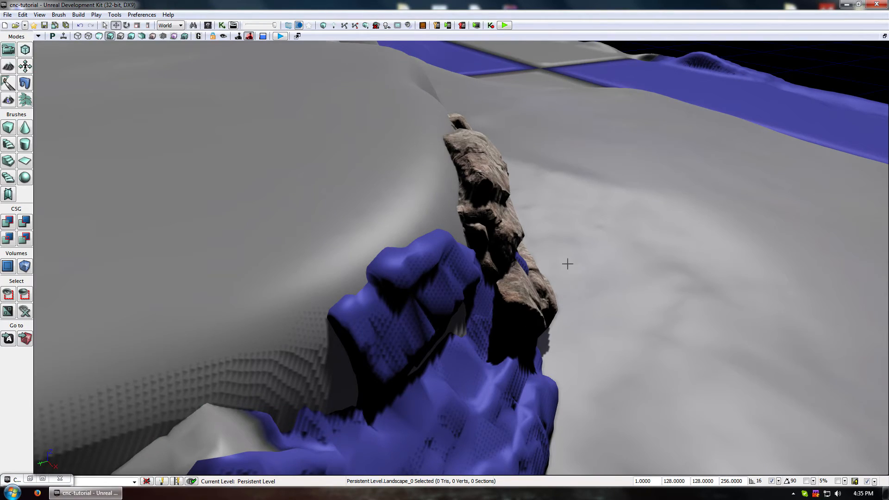
{"action": "mouse_move", "coordinate": [568, 264]}
{"action": "right_mouse_down"}
{"action": "mouse_move", "coordinate": [602, 273]}
{"action": "mouse_move", "coordinate": [509, 278]}
{"action": "mouse_move", "coordinate": [514, 315]}
{"action": "mouse_move", "coordinate": [570, 320]}
{"action": "mouse_move", "coordinate": [491, 283]}
{"action": "mouse_move", "coordinate": [551, 315]}
{"action": "mouse_move", "coordinate": [537, 287]}
{"action": "mouse_move", "coordinate": [566, 246]}
{"action": "right_mouse_up"}
{"action": "right_click_drag", "start_coordinate": [541, 191], "coordinate": [574, 204]}
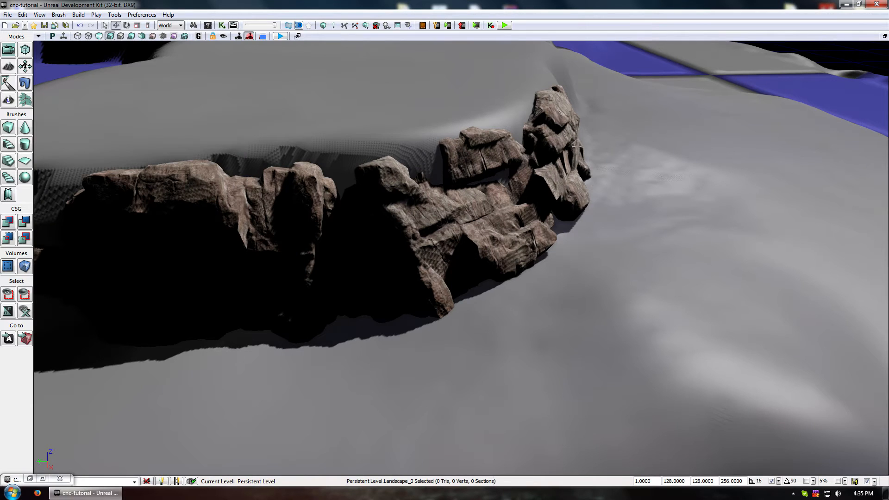
{"action": "left_click", "coordinate": [574, 151]}
{"action": "right_click_drag", "start_coordinate": [490, 288], "coordinate": [445, 297]}
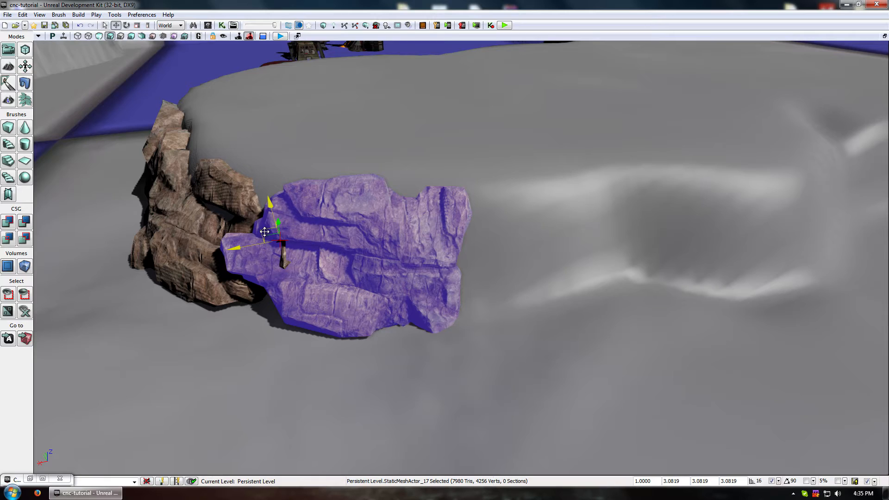
{"action": "right_click_drag", "start_coordinate": [254, 230], "coordinate": [229, 254]}
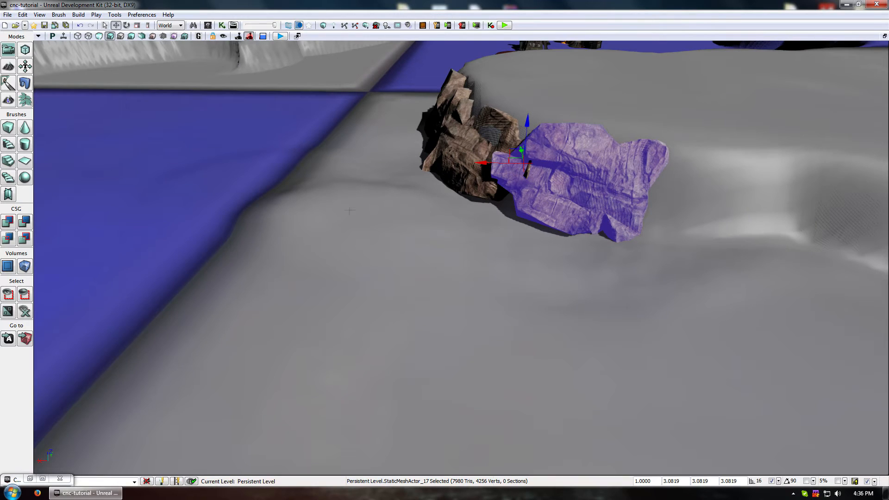
{"action": "right_click_drag", "start_coordinate": [331, 316], "coordinate": [391, 301]}
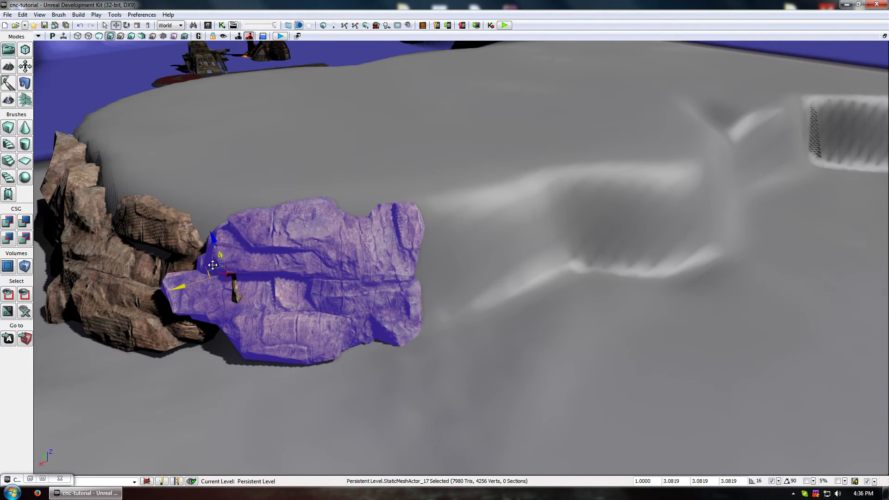
{"action": "left_click_drag", "start_coordinate": [215, 271], "coordinate": [428, 284]}
- Rotate the new rock copy, fit it tightly against the neighbouring rock on the slope, and deselect it
{"action": "key", "text": "space"}
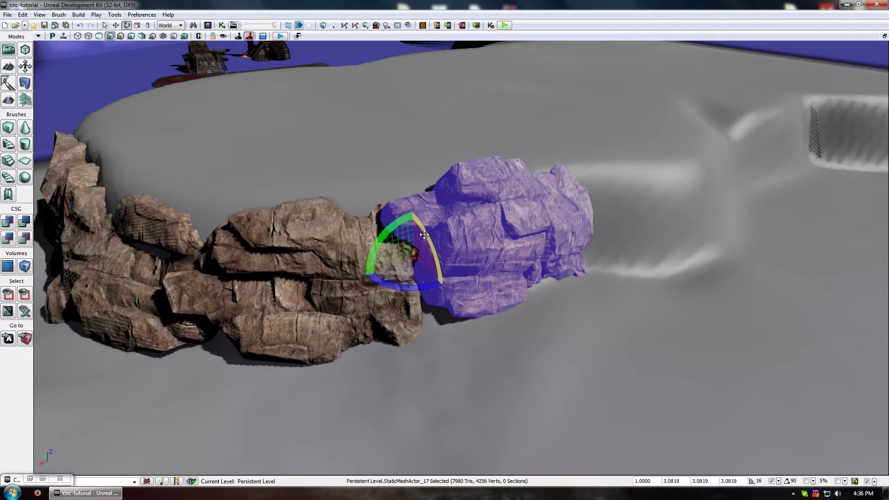
{"action": "left_click_drag", "start_coordinate": [424, 235], "coordinate": [395, 291]}
{"action": "key", "text": "space"}
{"action": "key", "text": "space"}
{"action": "key", "text": "space"}
{"action": "left_click_drag", "start_coordinate": [422, 318], "coordinate": [395, 288]}
{"action": "key", "text": "space"}
{"action": "key", "text": "space"}
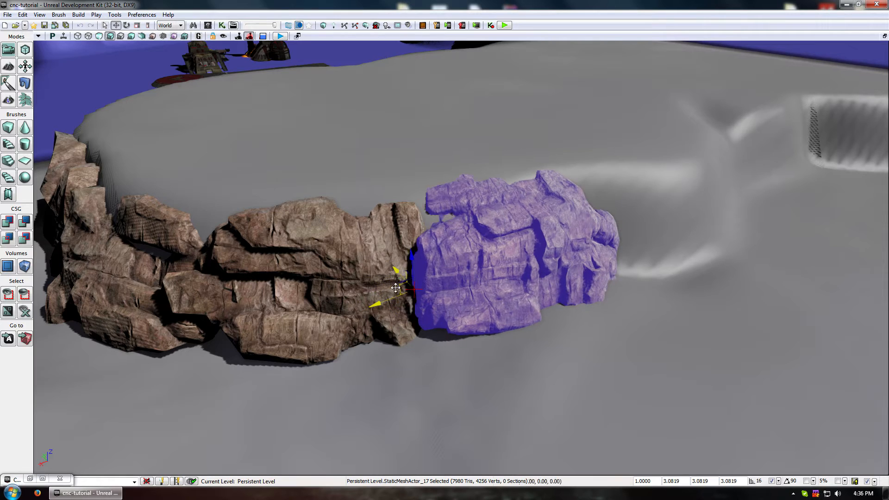
{"action": "left_click", "coordinate": [498, 338]}
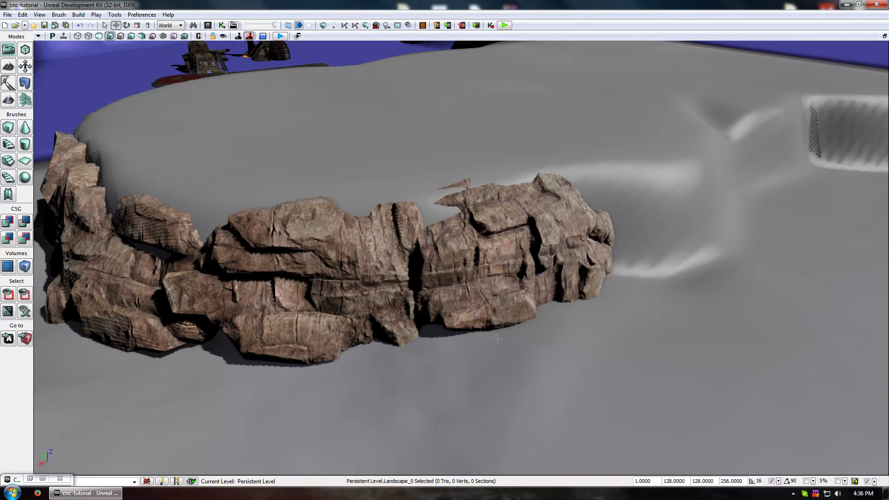
- Open the newest rock's properties, expand its Static Mesh Component and locate the assigned mesh in the Content Browser
{"action": "left_click", "coordinate": [522, 241]}
{"action": "key", "text": "F4"}
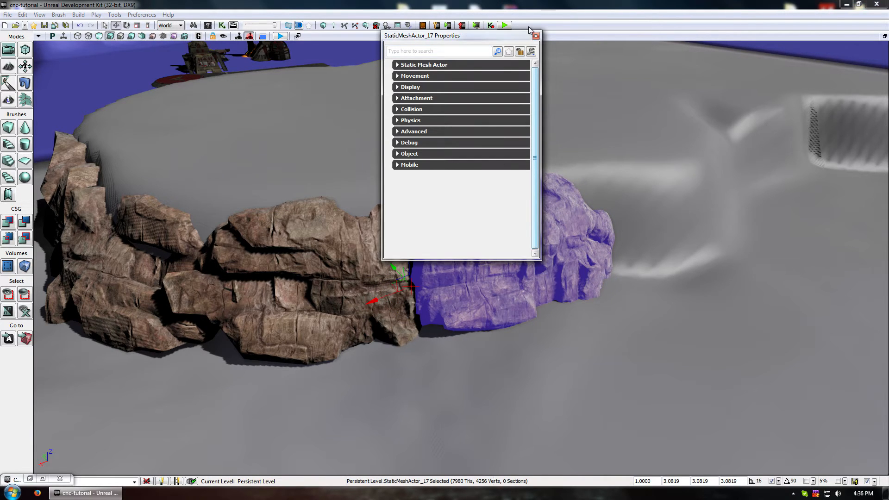
{"action": "left_click", "coordinate": [431, 64]}
{"action": "left_click", "coordinate": [396, 75]}
{"action": "left_click", "coordinate": [427, 86]}
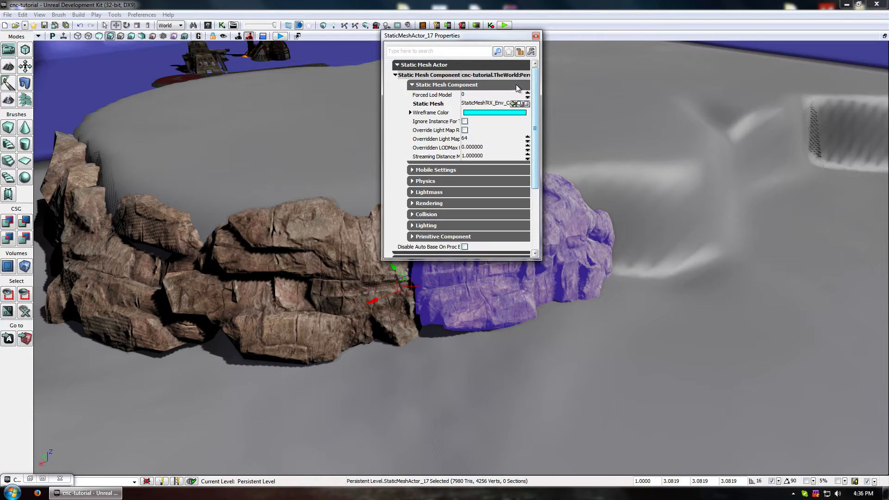
{"action": "left_click", "coordinate": [514, 103]}
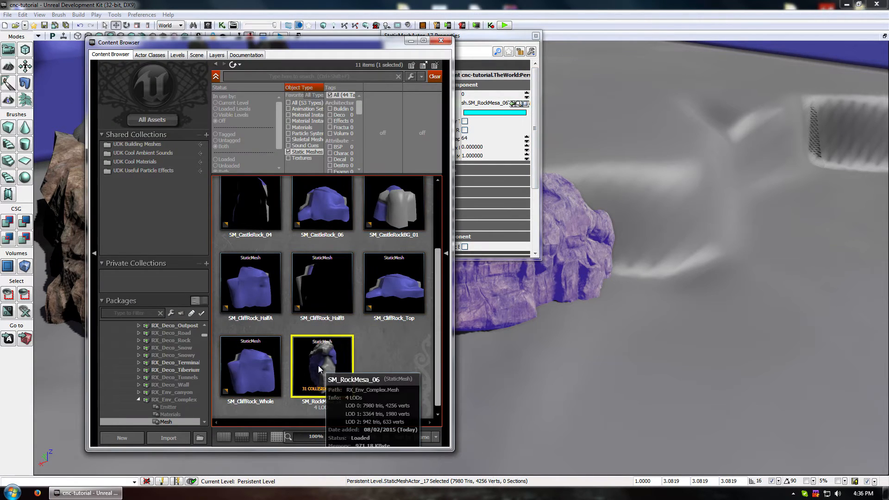
- Open SM_RockMesa_06 in the Static Mesh Editor and inspect the mesh and its collision primitives from several sides
{"action": "double_click", "coordinate": [319, 366]}
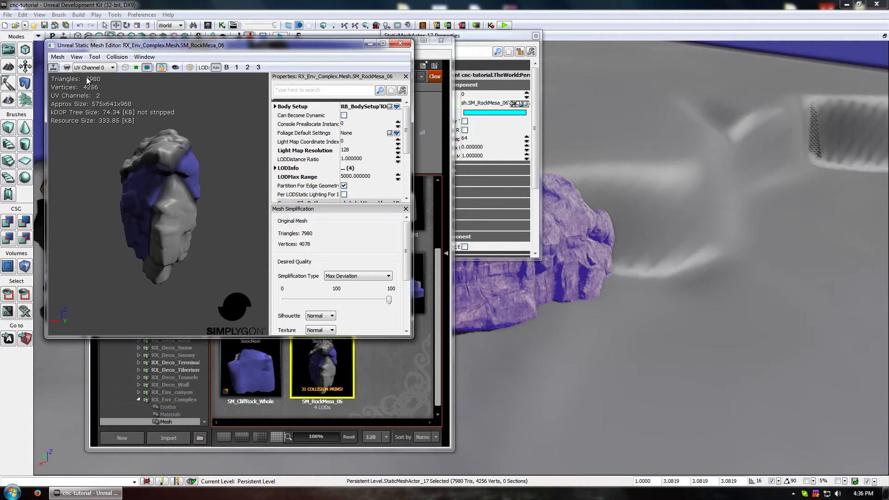
{"action": "left_click_drag", "start_coordinate": [144, 176], "coordinate": [88, 139]}
{"action": "right_click_drag", "start_coordinate": [143, 176], "coordinate": [144, 227]}
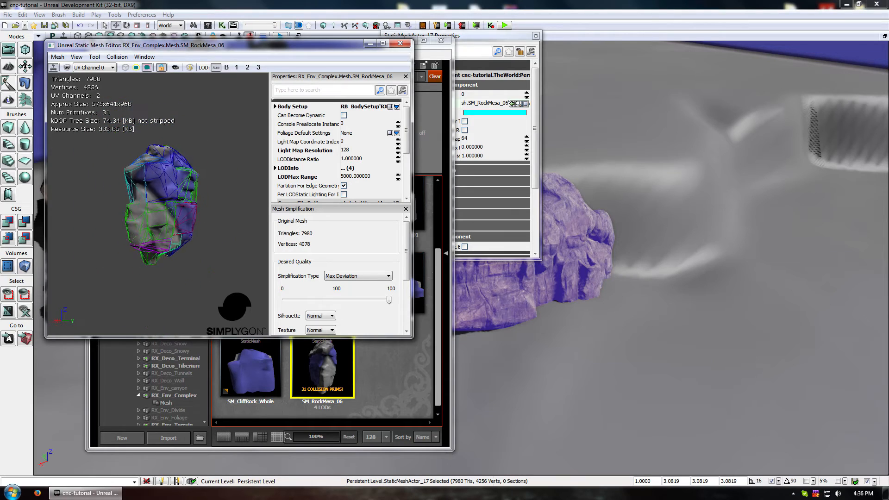
{"action": "left_click_drag", "start_coordinate": [144, 227], "coordinate": [70, 227]}
{"action": "left_click_drag", "start_coordinate": [185, 204], "coordinate": [97, 199]}
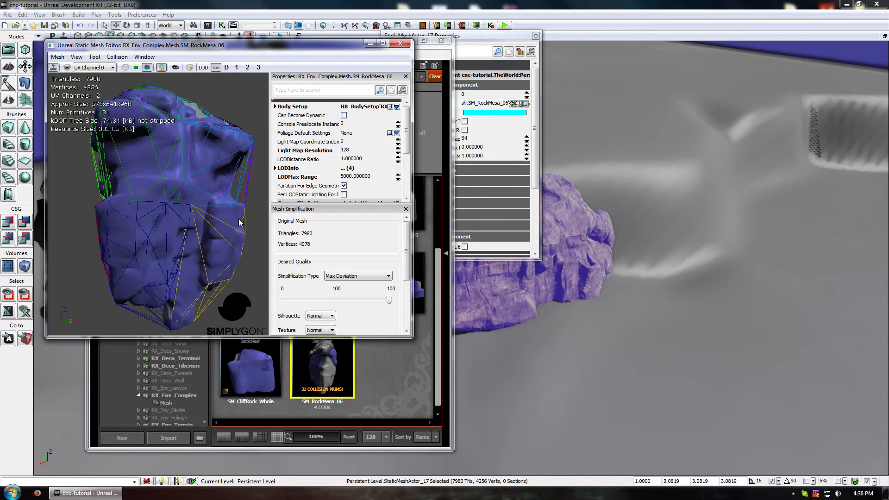
- Close the Static Mesh Editor, the Content Browser and the rock's properties to return to the level view
{"action": "left_click", "coordinate": [401, 43]}
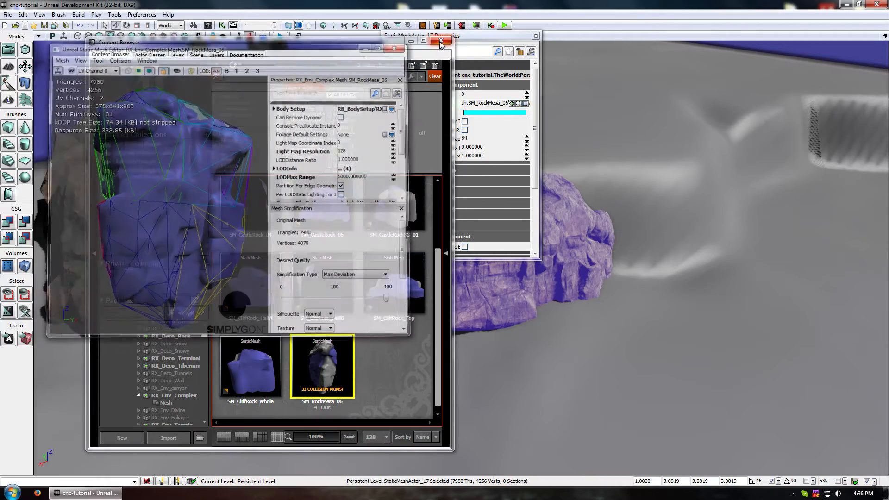
{"action": "left_click", "coordinate": [441, 40]}
{"action": "left_click", "coordinate": [536, 36]}
- Duplicate the selected rock farther along the mesa slope, rotate the copy, lower it and shift it against its neighbour
{"action": "left_click_drag", "start_coordinate": [338, 229], "coordinate": [338, 209]}
{"action": "middle_click_drag", "start_coordinate": [338, 208], "coordinate": [408, 202]}
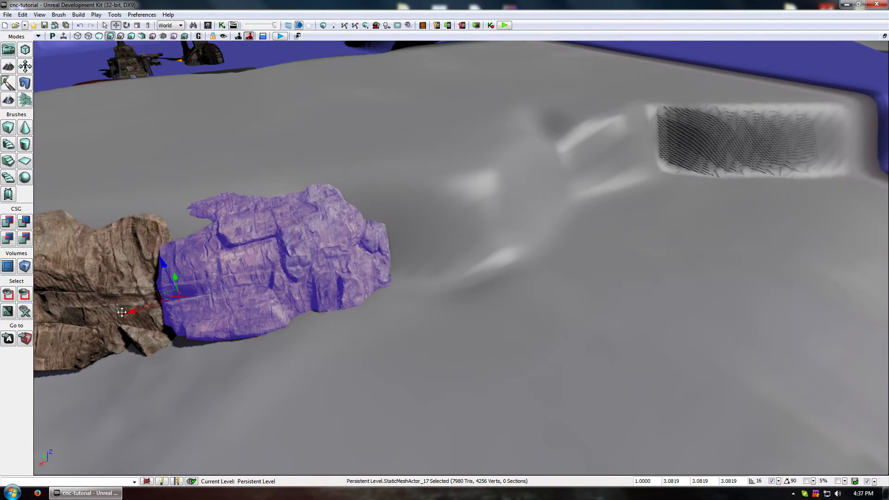
{"action": "left_click_drag", "start_coordinate": [126, 314], "coordinate": [440, 285], "text": "alt"}
{"action": "key", "text": "space"}
{"action": "key", "text": "space"}
{"action": "key", "text": "space"}
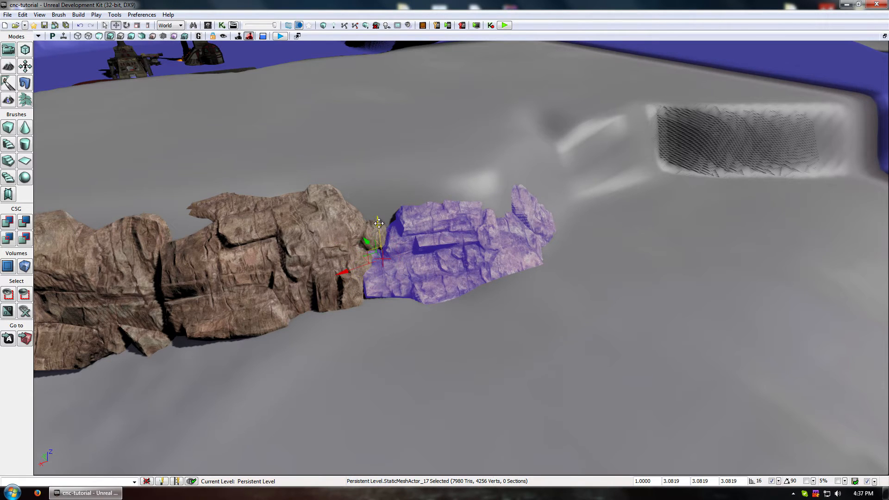
{"action": "left_click_drag", "start_coordinate": [376, 222], "coordinate": [369, 275]}
{"action": "key", "text": "space"}
{"action": "key", "text": "space"}
{"action": "key", "text": "space"}
{"action": "left_click_drag", "start_coordinate": [364, 244], "coordinate": [337, 246]}
- Examine the whole landscape, including its outer edges, the unfinished slopes and the partly rock-lined mesa
{"action": "left_click_drag", "start_coordinate": [437, 284], "coordinate": [504, 373]}
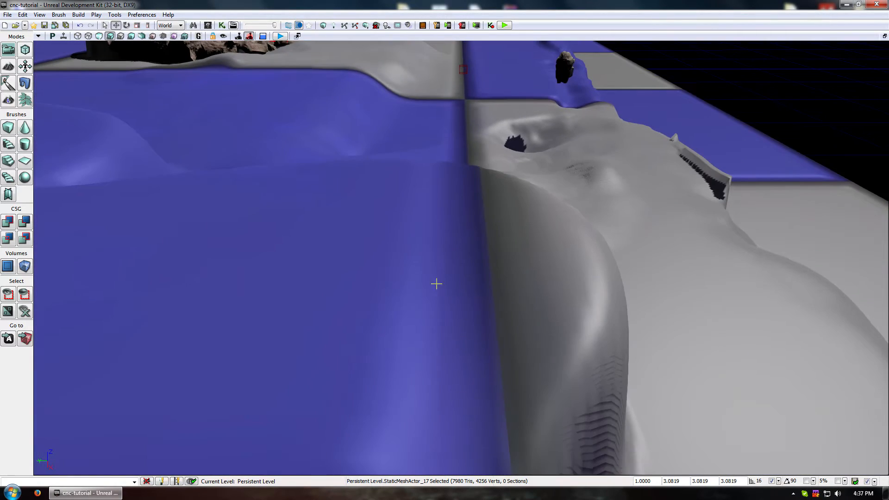
{"action": "middle_click_drag", "start_coordinate": [437, 284], "coordinate": [487, 229]}
{"action": "middle_click_drag", "start_coordinate": [306, 204], "coordinate": [369, 247]}
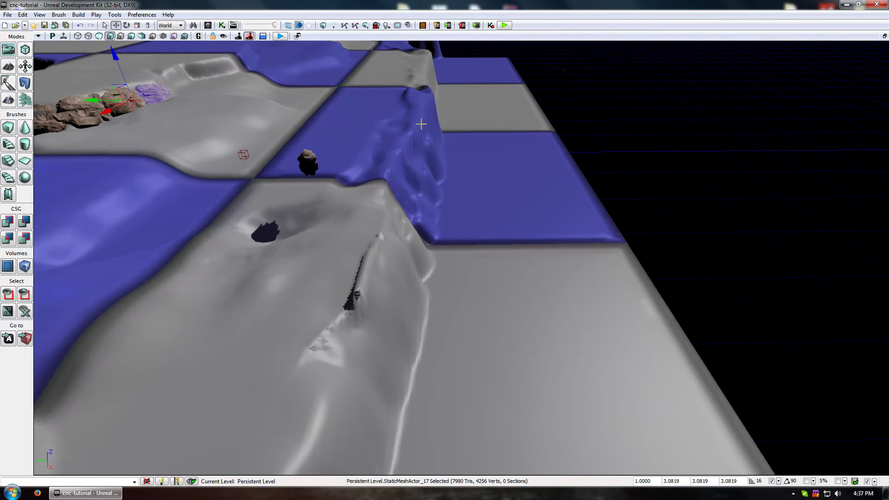
{"action": "left_click_drag", "start_coordinate": [437, 244], "coordinate": [442, 250]}
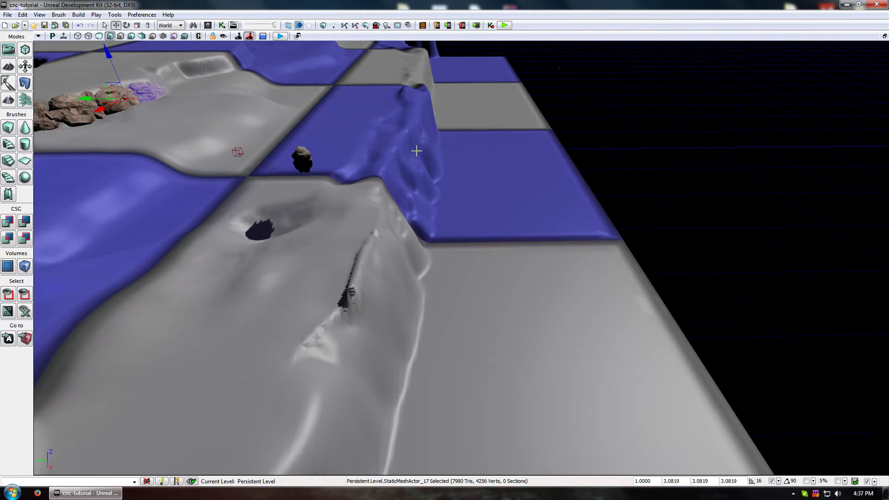
{"action": "middle_click_drag", "start_coordinate": [525, 181], "coordinate": [493, 183]}
{"action": "left_click_drag", "start_coordinate": [492, 182], "coordinate": [505, 217]}
{"action": "right_click_drag", "start_coordinate": [512, 185], "coordinate": [516, 178]}
{"action": "mouse_move", "coordinate": [516, 179]}
{"action": "left_mouse_down"}
{"action": "mouse_move", "coordinate": [570, 181]}
{"action": "mouse_move", "coordinate": [532, 218]}
{"action": "mouse_move", "coordinate": [468, 194]}
{"action": "mouse_move", "coordinate": [504, 166]}
{"action": "left_mouse_up"}
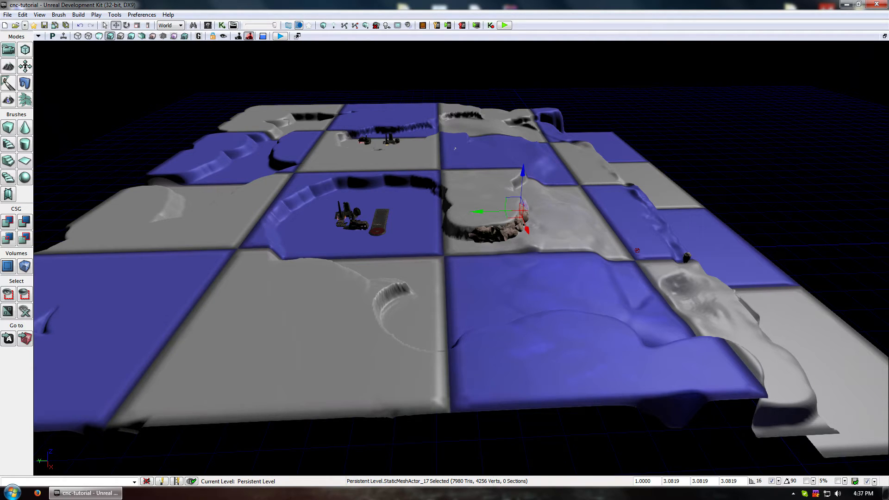
{"action": "left_click_drag", "start_coordinate": [289, 122], "coordinate": [290, 131]}
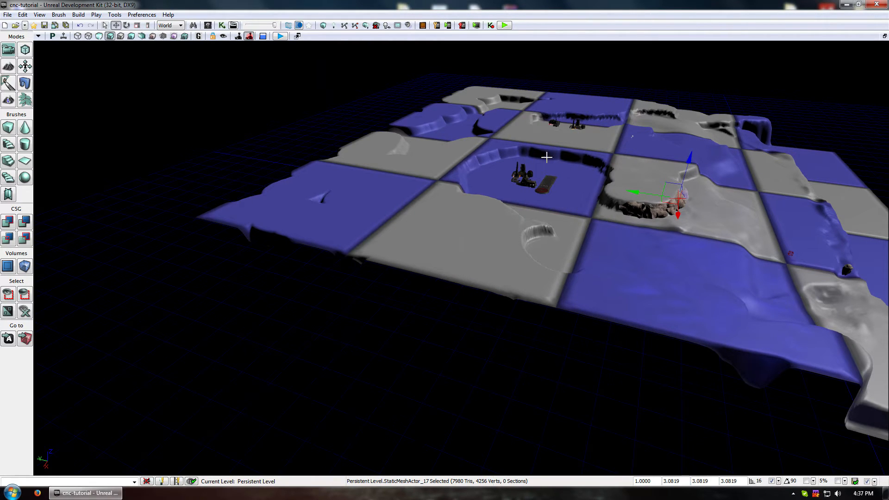
{"action": "middle_click_drag", "start_coordinate": [427, 191], "coordinate": [453, 115]}
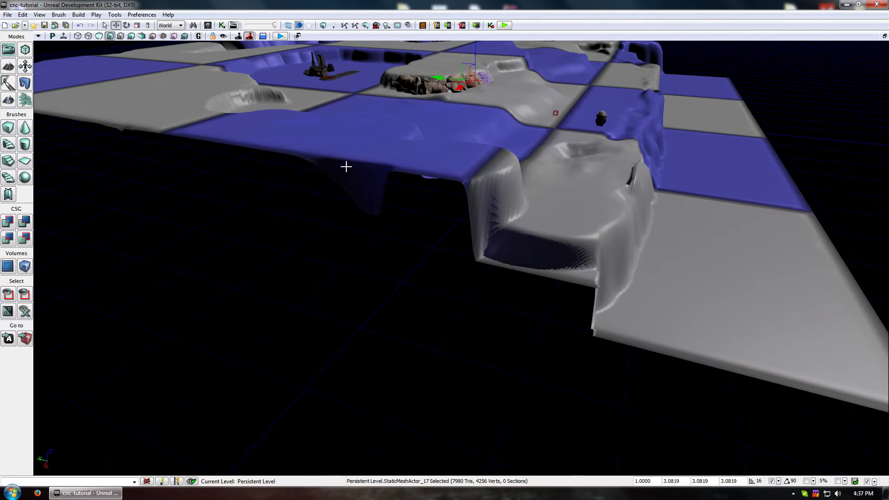
{"action": "right_click_drag", "start_coordinate": [347, 167], "coordinate": [253, 225]}
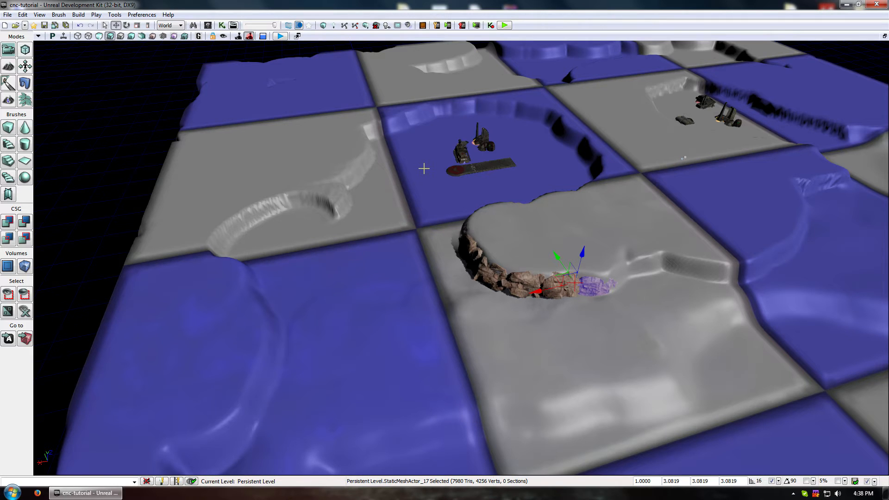
{"action": "right_click_drag", "start_coordinate": [416, 170], "coordinate": [458, 175]}
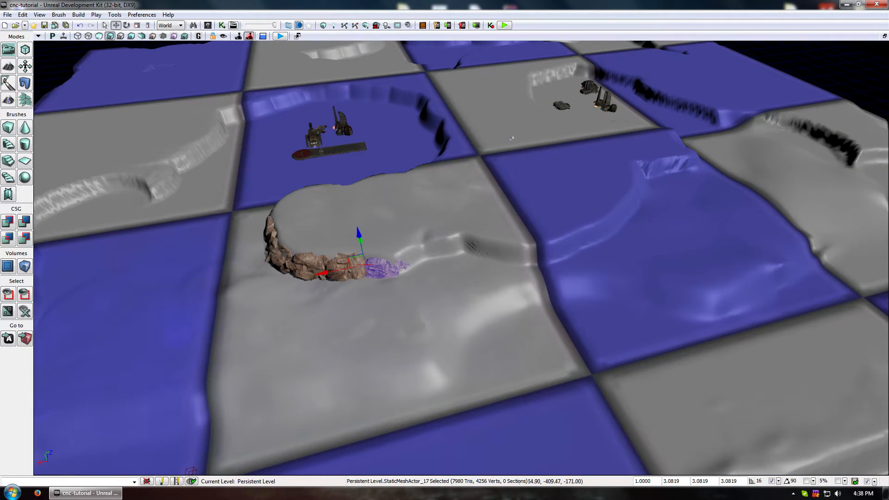
{"action": "right_click_drag", "start_coordinate": [358, 180], "coordinate": [356, 181]}
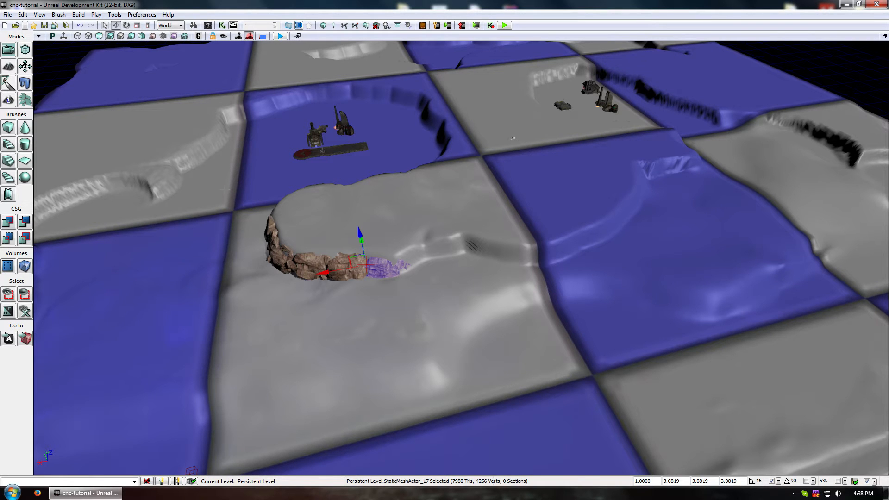
- Duplicate the end rock toward the ramp on the mesa slope, rotate and fit the copy into the row, and deselect it
{"action": "mouse_move", "coordinate": [223, 184]}
{"action": "left_mouse_down"}
{"action": "mouse_move", "coordinate": [222, 234]}
{"action": "mouse_move", "coordinate": [223, 176]}
{"action": "left_mouse_up"}
{"action": "left_click_drag", "start_coordinate": [289, 229], "coordinate": [412, 234], "text": "alt"}
{"action": "key", "text": "space"}
{"action": "mouse_move", "coordinate": [427, 279]}
{"action": "left_mouse_down"}
{"action": "mouse_move", "coordinate": [644, 279]}
{"action": "mouse_move", "coordinate": [411, 272]}
{"action": "left_mouse_up"}
{"action": "key", "text": "space"}
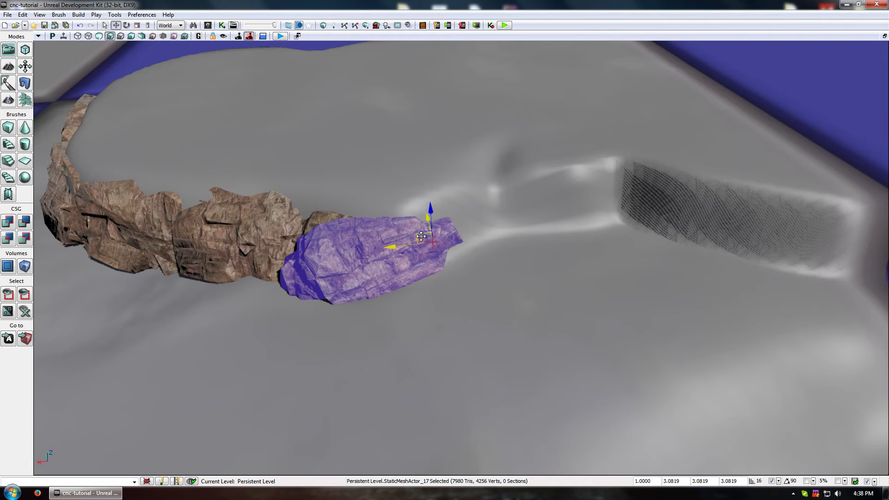
{"action": "left_click_drag", "start_coordinate": [445, 222], "coordinate": [498, 204]}
{"action": "left_click", "coordinate": [528, 303]}
- Inspect the finished rock row along the mesa and the bare cliffs beyond it from several angles
{"action": "right_click_drag", "start_coordinate": [528, 304], "coordinate": [463, 264]}
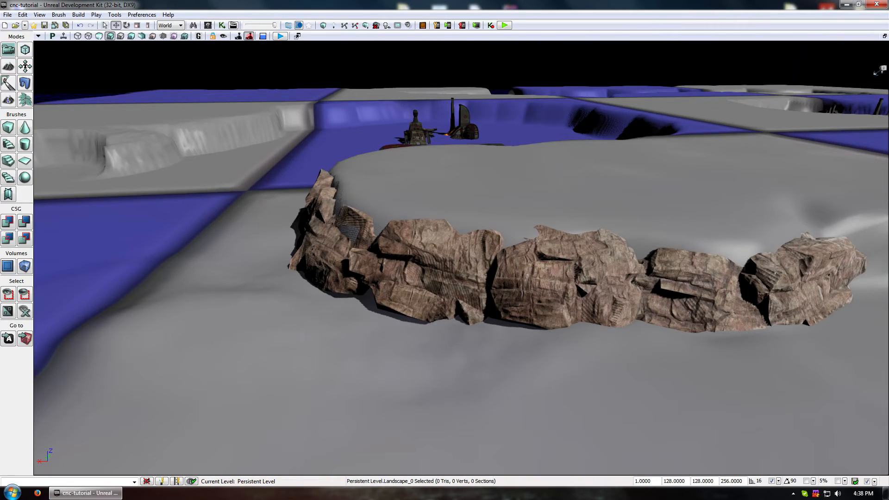
{"action": "middle_click_drag", "start_coordinate": [488, 280], "coordinate": [574, 297]}
{"action": "left_click_drag", "start_coordinate": [500, 232], "coordinate": [612, 134]}
{"action": "left_click_drag", "start_coordinate": [198, 43], "coordinate": [84, 50]}
{"action": "left_click_drag", "start_coordinate": [487, 218], "coordinate": [488, 242]}
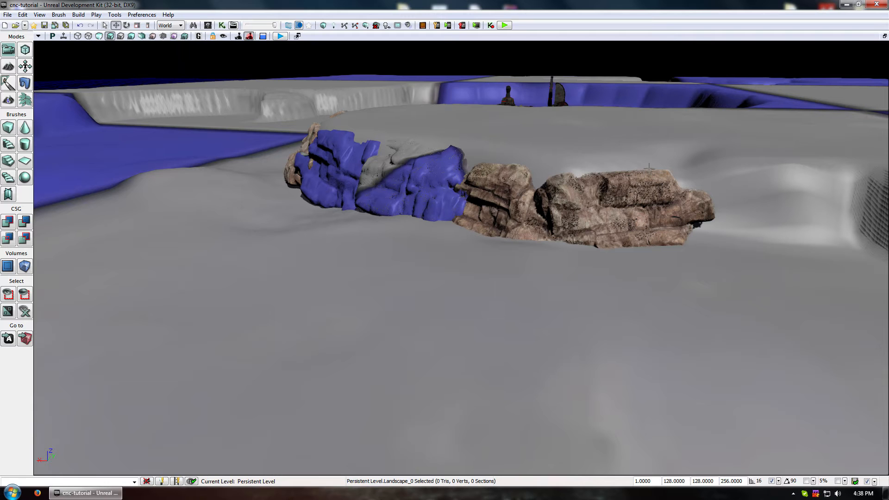
{"action": "middle_click_drag", "start_coordinate": [321, 136], "coordinate": [306, 93]}
{"action": "right_click_drag", "start_coordinate": [321, 137], "coordinate": [338, 163]}
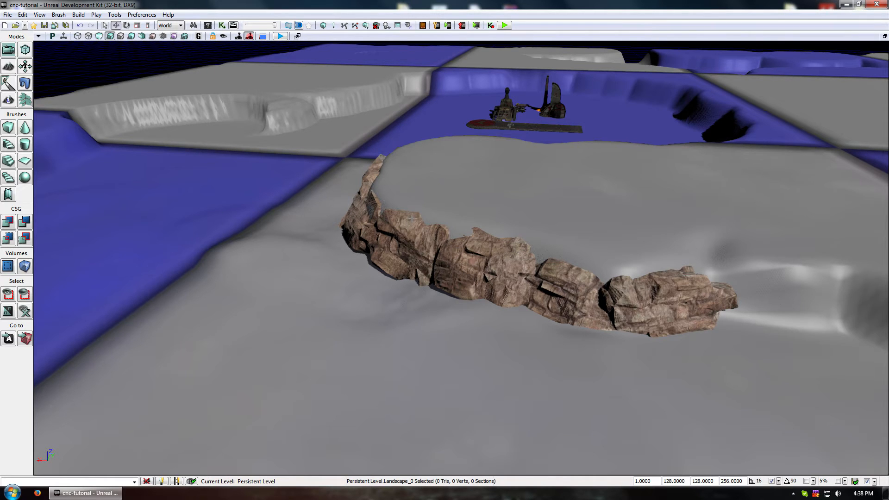
{"action": "middle_click_drag", "start_coordinate": [413, 244], "coordinate": [482, 253]}
{"action": "right_click_drag", "start_coordinate": [413, 244], "coordinate": [423, 252]}
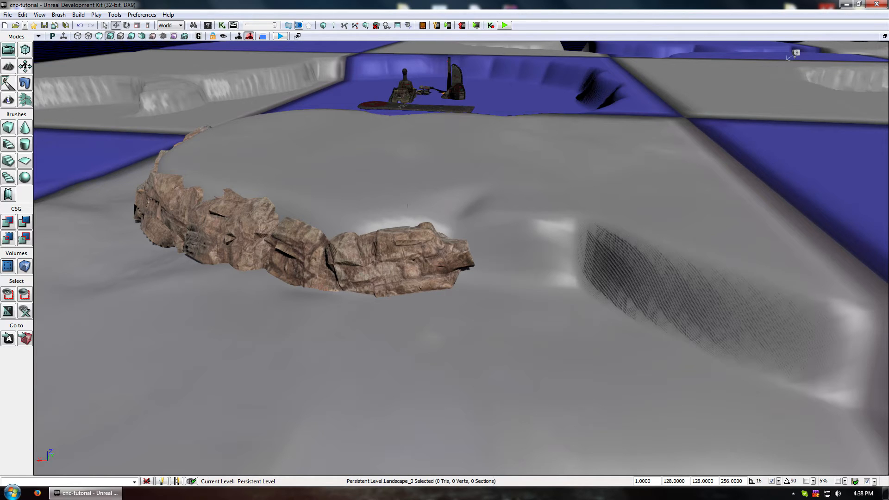
{"action": "middle_click_drag", "start_coordinate": [414, 244], "coordinate": [415, 185]}
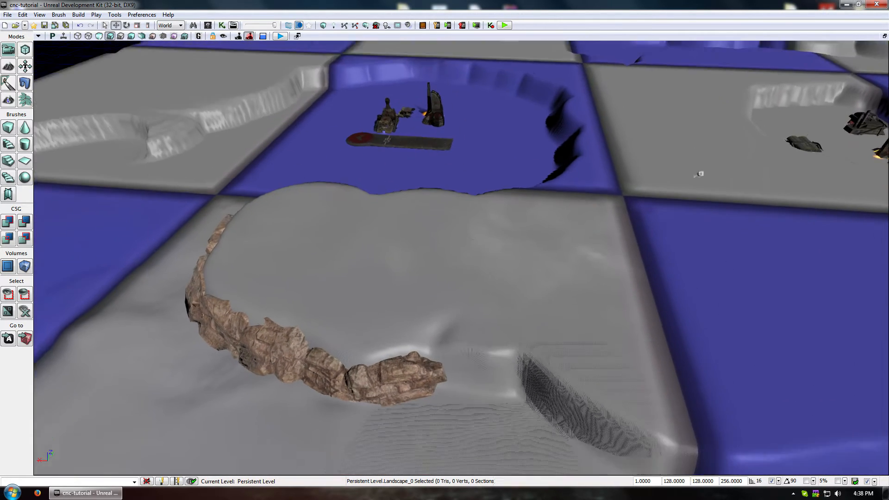
{"action": "right_click_drag", "start_coordinate": [414, 245], "coordinate": [419, 259]}
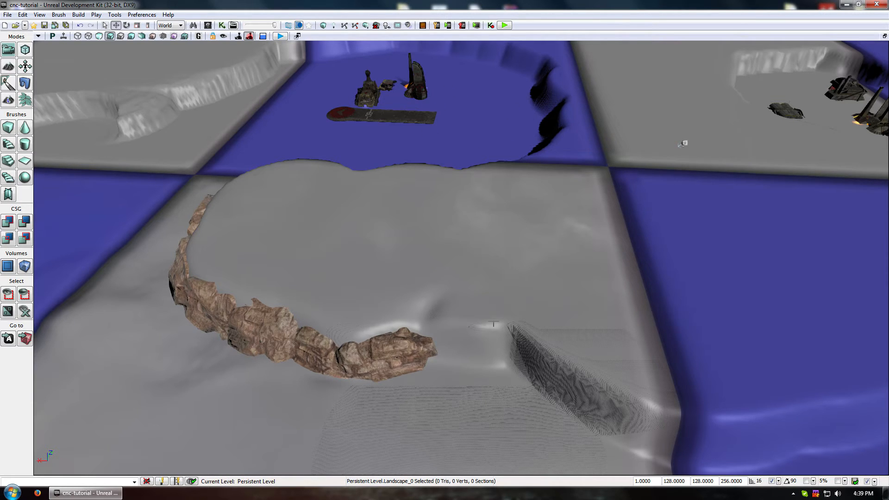
{"action": "left_click_drag", "start_coordinate": [493, 325], "coordinate": [556, 369]}
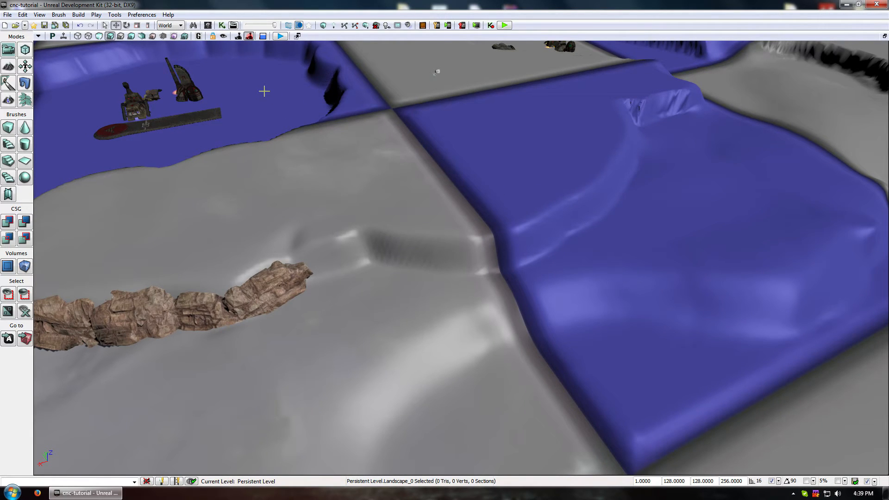
{"action": "middle_click_drag", "start_coordinate": [382, 226], "coordinate": [368, 189]}
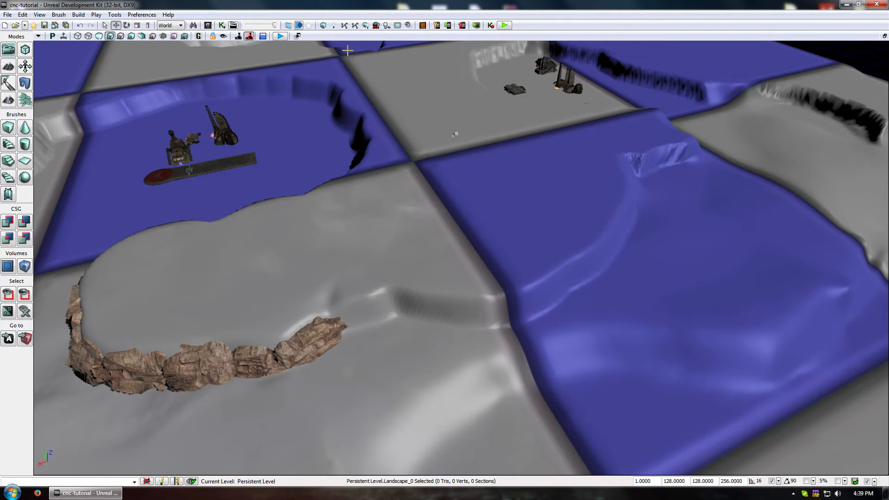
{"action": "right_click_drag", "start_coordinate": [363, 151], "coordinate": [325, 159]}
- Select the end rock of the mesa row and place a duplicate of it on the open blue ground in front of the mesa
{"action": "left_click", "coordinate": [455, 296]}
{"action": "right_click_drag", "start_coordinate": [455, 297], "coordinate": [533, 324]}
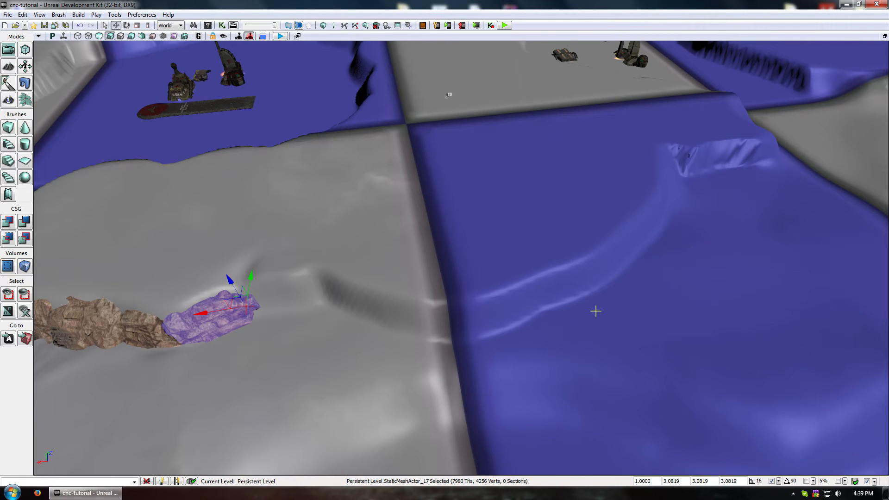
{"action": "left_click_drag", "start_coordinate": [455, 247], "coordinate": [504, 252]}
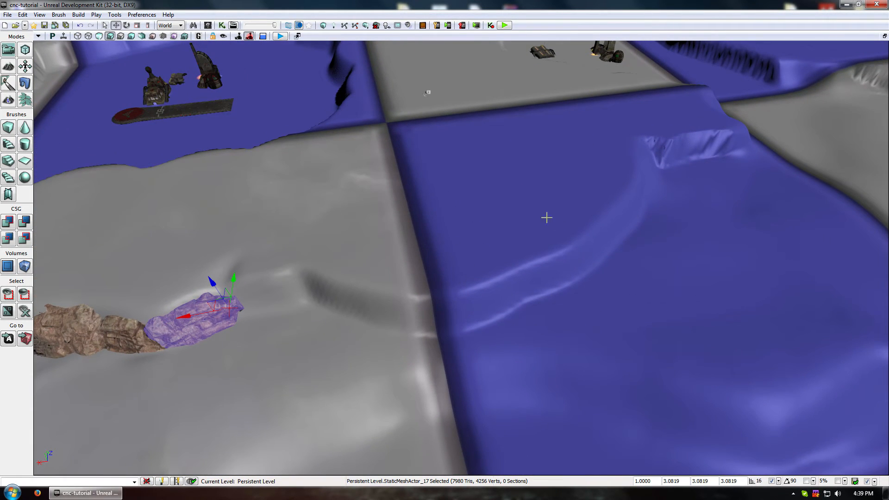
{"action": "right_click_drag", "start_coordinate": [492, 289], "coordinate": [451, 245]}
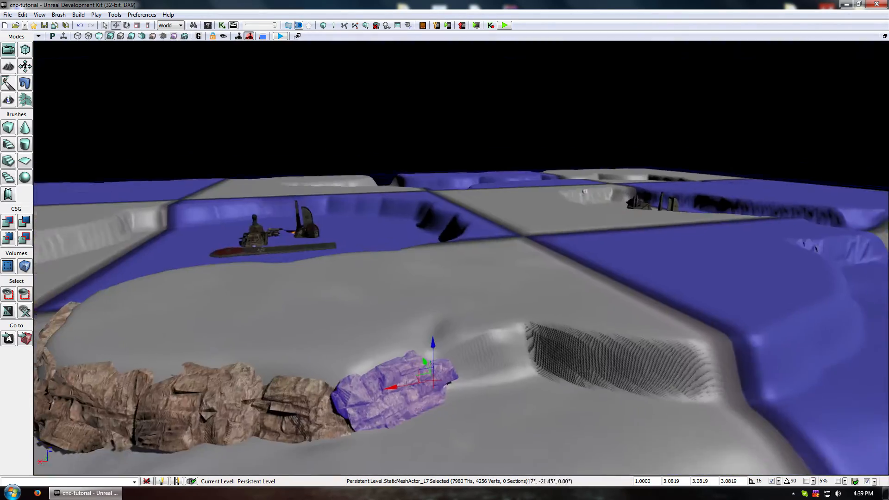
{"action": "left_click_drag", "start_coordinate": [452, 245], "coordinate": [419, 361]}
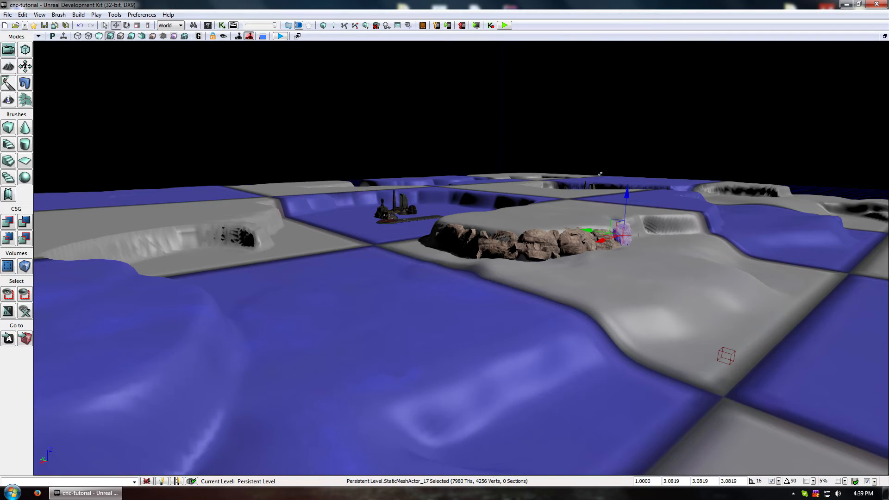
{"action": "right_click", "coordinate": [629, 222]}
{"action": "left_click", "coordinate": [607, 233]}
{"action": "key", "text": "ctrl+z"}
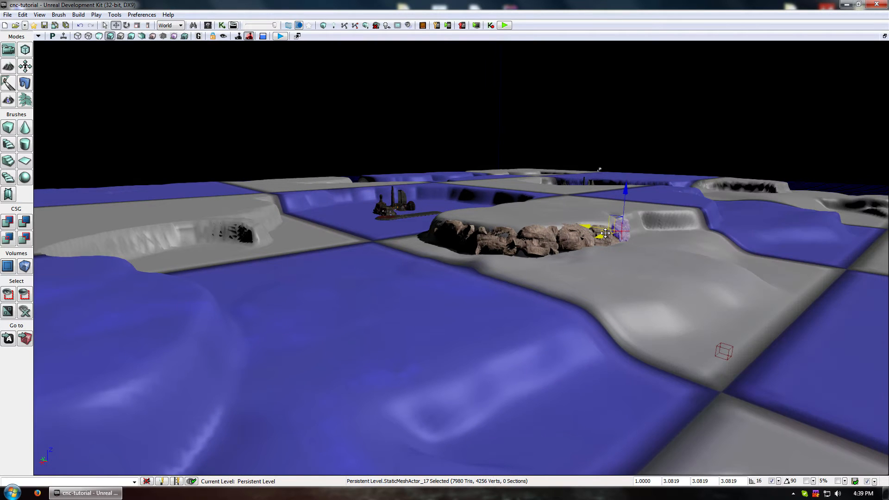
{"action": "left_click_drag", "start_coordinate": [605, 232], "coordinate": [306, 363]}
{"action": "middle_click_drag", "start_coordinate": [306, 362], "coordinate": [347, 389]}
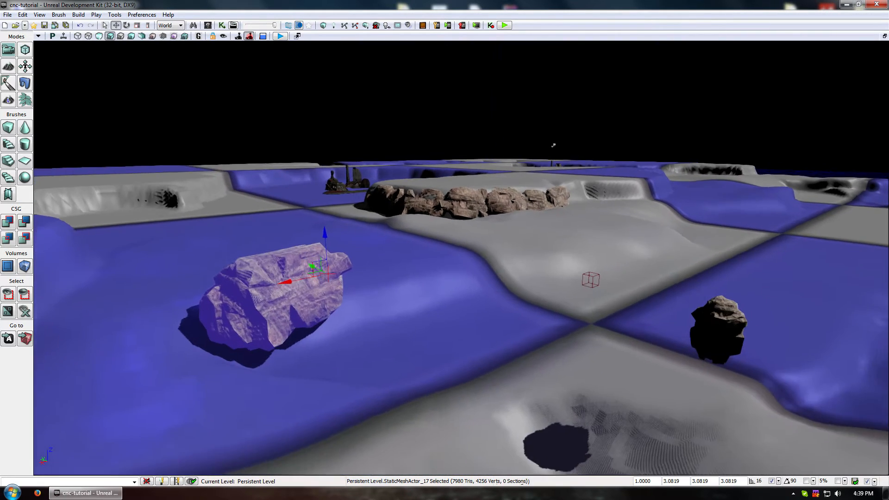
- Lower the isolated rock copy into the blue ground and rotate it about its vertical axis
{"action": "left_click_drag", "start_coordinate": [318, 358], "coordinate": [296, 348]}
{"action": "left_click_drag", "start_coordinate": [494, 247], "coordinate": [495, 299]}
{"action": "key", "text": "space"}
{"action": "key", "text": "space"}
{"action": "key", "text": "space"}
{"action": "key", "text": "space"}
{"action": "key", "text": "space"}
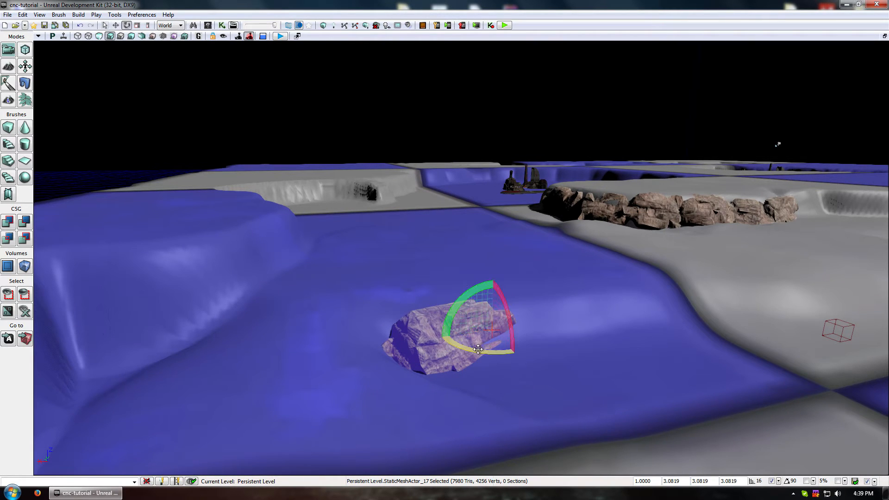
{"action": "left_click_drag", "start_coordinate": [490, 354], "coordinate": [546, 355]}
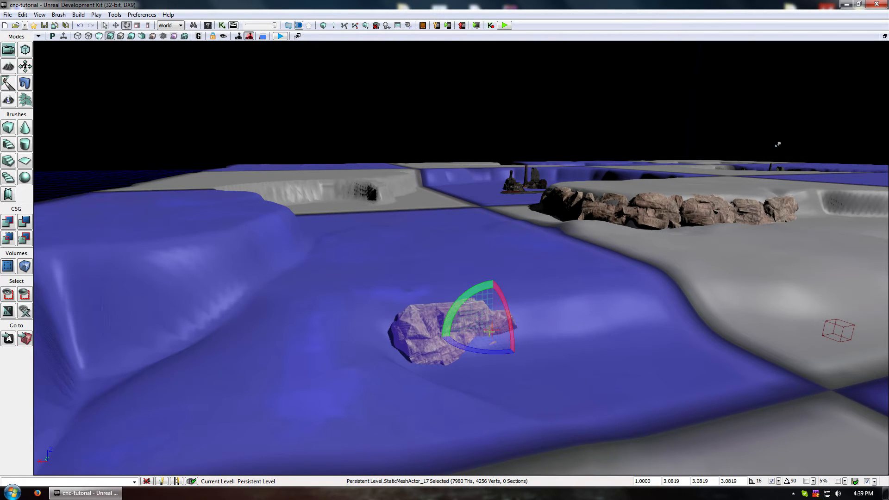
- Duplicate the isolated rock toward the grey tile, rotate the copy so it faces differently, and deselect it
{"action": "key", "text": "space"}
{"action": "key", "text": "space"}
{"action": "left_click_drag", "start_coordinate": [473, 328], "coordinate": [392, 329], "text": "alt"}
{"action": "key", "text": "space"}
{"action": "left_click_drag", "start_coordinate": [616, 336], "coordinate": [596, 337]}
{"action": "left_click_drag", "start_coordinate": [589, 283], "coordinate": [579, 293]}
{"action": "left_click", "coordinate": [512, 306]}
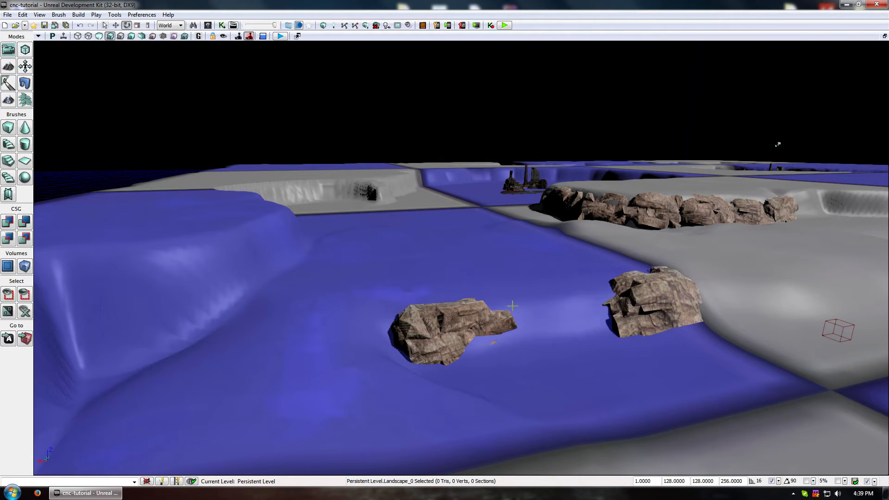
- Select the rotated rock and extend it into a short row with duplicates, turning the newest copy slightly and closing the gap
{"action": "left_click_drag", "start_coordinate": [453, 263], "coordinate": [410, 236]}
{"action": "right_click_drag", "start_coordinate": [445, 195], "coordinate": [429, 294]}
{"action": "left_click_drag", "start_coordinate": [254, 347], "coordinate": [440, 319]}
{"action": "left_click", "coordinate": [378, 310]}
{"action": "key", "text": "w"}
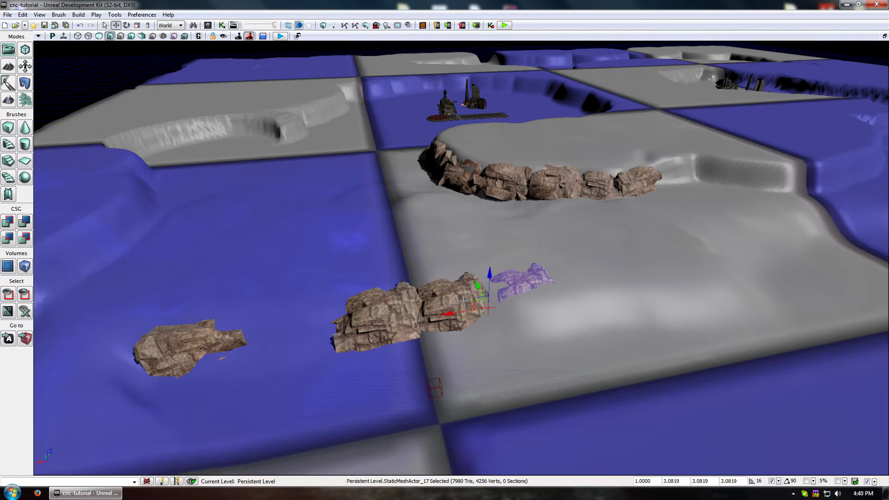
{"action": "key", "text": "e"}
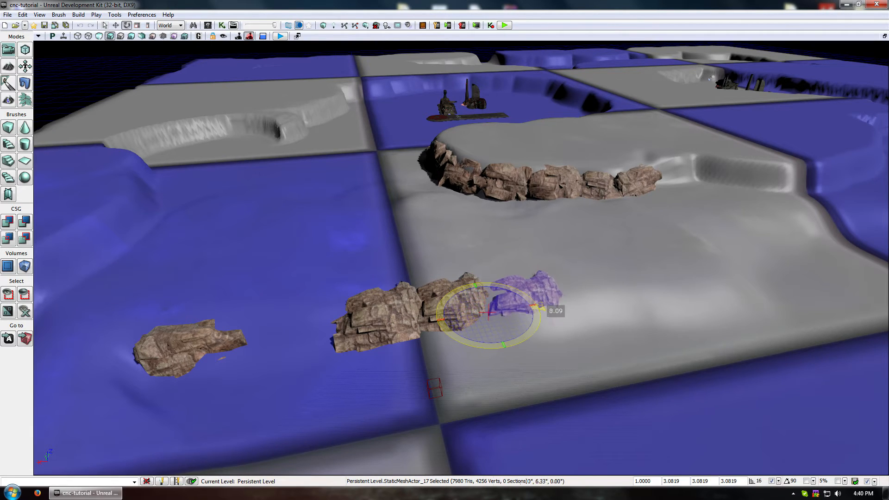
{"action": "key", "text": "w"}
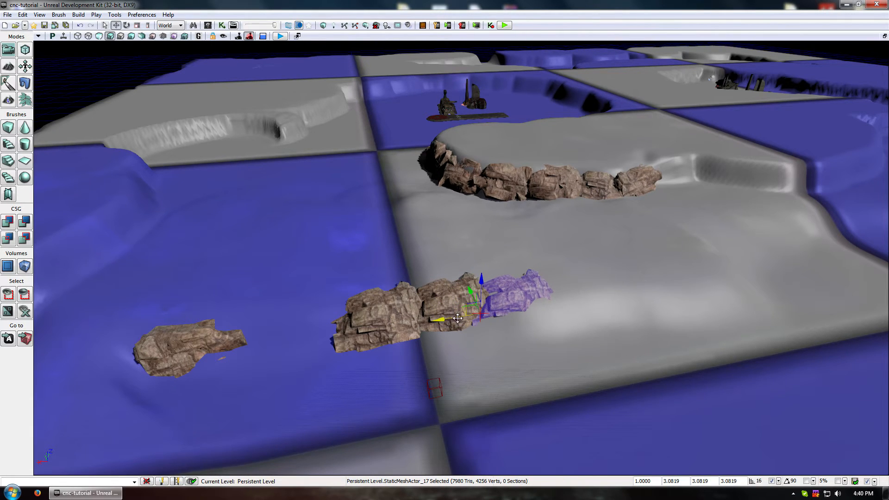
- Continue the straight rock row across the grey tile with further duplicates placed end to end
{"action": "left_click_drag", "start_coordinate": [448, 318], "coordinate": [517, 305], "text": "alt"}
{"action": "right_click_drag", "start_coordinate": [516, 305], "coordinate": [325, 305]}
{"action": "left_click_drag", "start_coordinate": [373, 309], "coordinate": [477, 321], "text": "alt"}
{"action": "right_click_drag", "start_coordinate": [470, 324], "coordinate": [357, 335]}
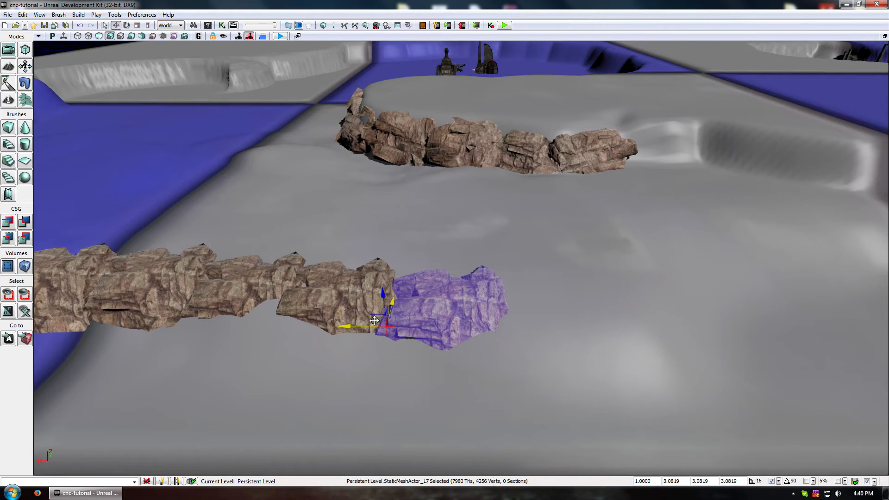
- Duplicate the rock at the end of the straight row farther across the grey tile and turn the copy slightly
{"action": "left_click_drag", "start_coordinate": [358, 326], "coordinate": [453, 335], "text": "alt"}
{"action": "right_click_drag", "start_coordinate": [376, 358], "coordinate": [318, 316]}
{"action": "key", "text": "space"}
{"action": "left_click_drag", "start_coordinate": [408, 330], "coordinate": [394, 338]}
{"action": "key", "text": "space"}
- Add another rock copy to the row's end, rotate it about the vertical axis to bend the row, and fit it against its neighbour
{"action": "left_click_drag", "start_coordinate": [368, 290], "coordinate": [462, 257], "text": "alt"}
{"action": "key", "text": "space"}
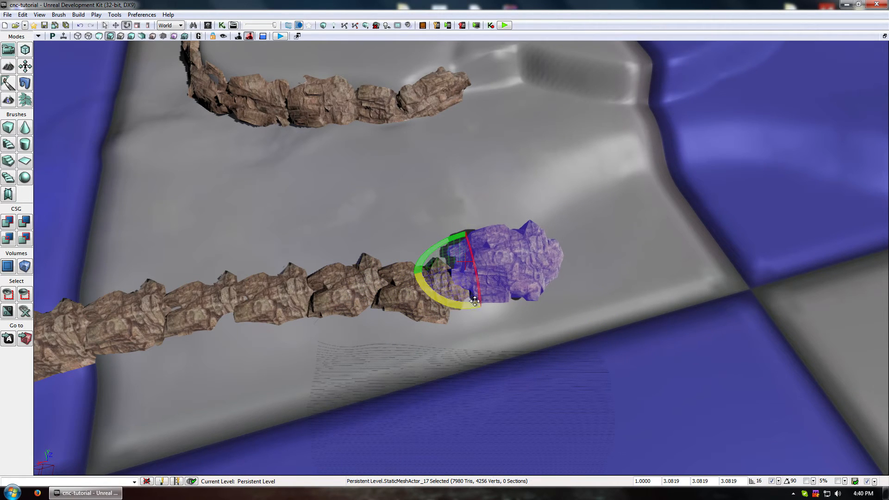
{"action": "left_click_drag", "start_coordinate": [447, 306], "coordinate": [482, 306]}
{"action": "key", "text": "space"}
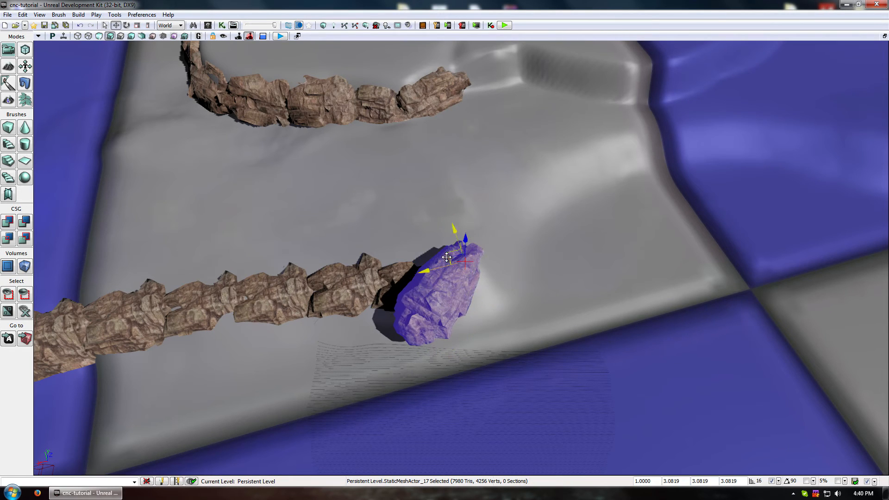
{"action": "left_click_drag", "start_coordinate": [457, 228], "coordinate": [503, 208], "text": "alt"}
{"action": "middle_click_drag", "start_coordinate": [503, 209], "coordinate": [556, 273]}
{"action": "right_click_drag", "start_coordinate": [503, 208], "coordinate": [436, 204]}
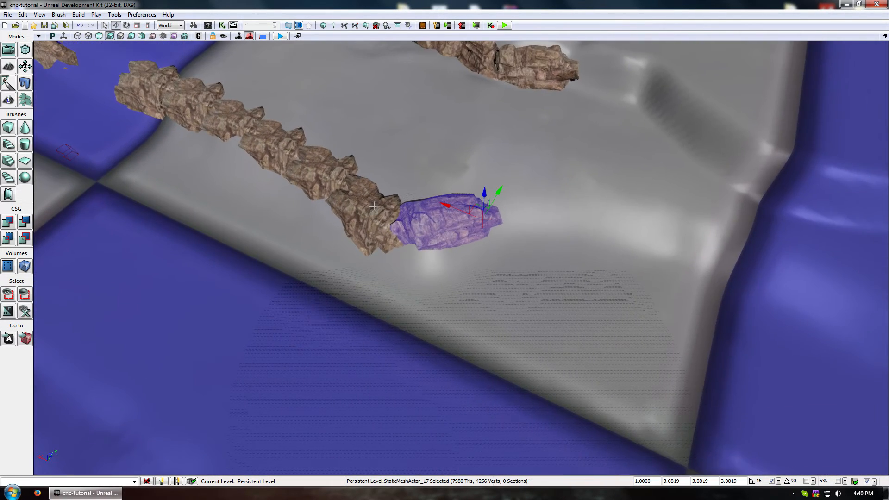
- Extend the bend with further rock copies and rotate the outermost one so it faces the opposite way
{"action": "left_click_drag", "start_coordinate": [478, 202], "coordinate": [574, 175], "text": "alt"}
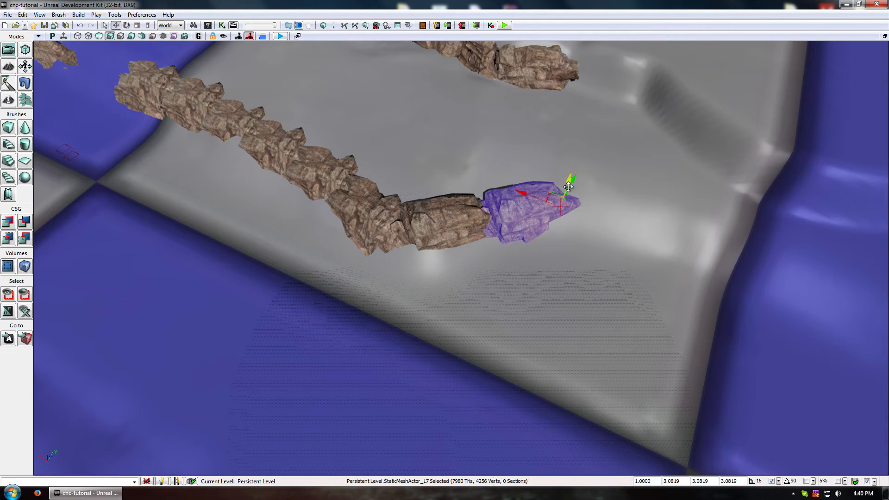
{"action": "key", "text": "space"}
{"action": "key", "text": "space"}
{"action": "key", "text": "space"}
{"action": "left_click_drag", "start_coordinate": [576, 244], "coordinate": [523, 257]}
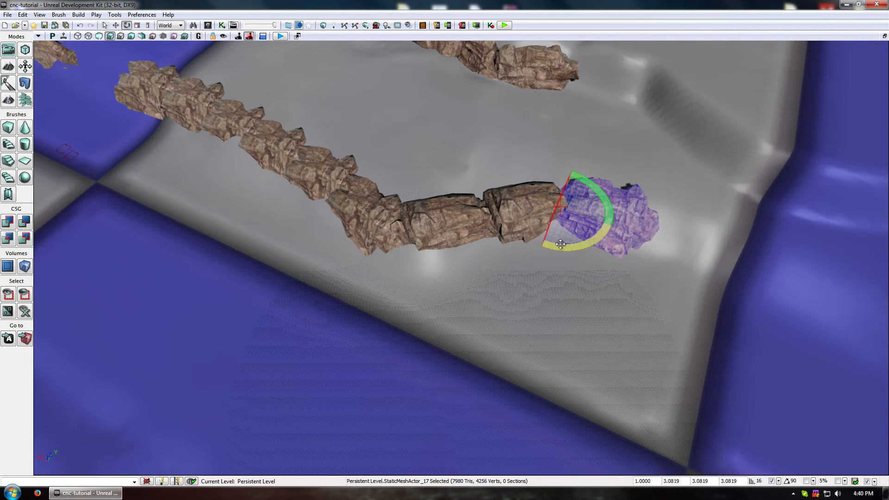
- Move the outermost rock against the preceding one to close the gap in the row
{"action": "left_click", "coordinate": [462, 173]}
{"action": "middle_click_drag", "start_coordinate": [462, 173], "coordinate": [465, 185]}
{"action": "mouse_move", "coordinate": [489, 181]}
{"action": "right_mouse_down"}
{"action": "mouse_move", "coordinate": [468, 139]}
{"action": "mouse_move", "coordinate": [505, 163]}
{"action": "mouse_move", "coordinate": [490, 182]}
{"action": "right_mouse_up"}
{"action": "left_click", "coordinate": [489, 181]}
{"action": "key", "text": "space"}
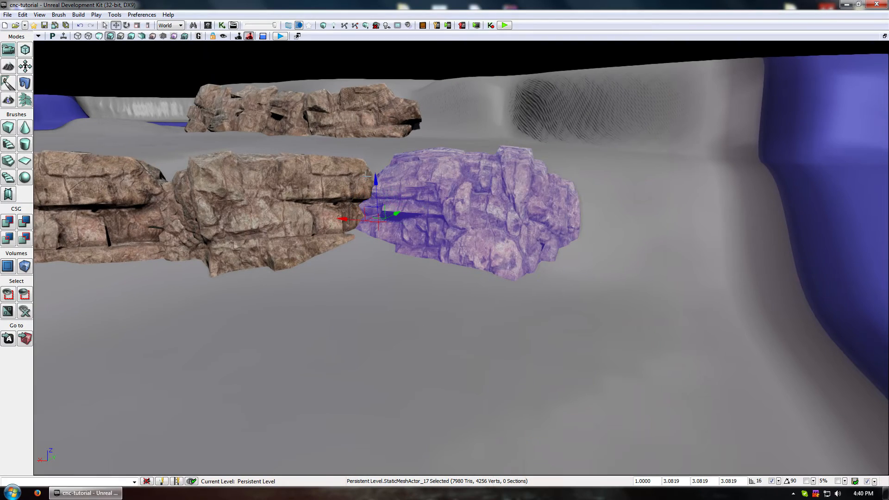
{"action": "left_click_drag", "start_coordinate": [347, 221], "coordinate": [314, 242]}
{"action": "right_click_drag", "start_coordinate": [366, 208], "coordinate": [264, 197]}
{"action": "left_click_drag", "start_coordinate": [343, 227], "coordinate": [358, 255]}
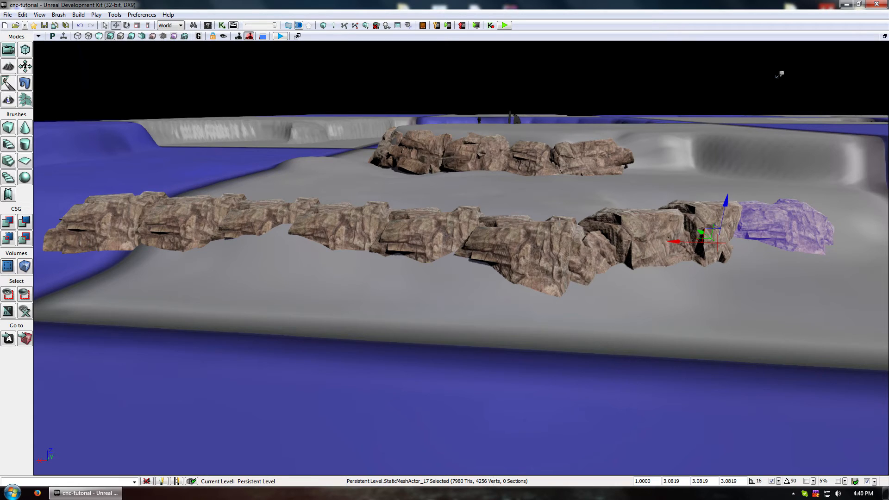
- Continue the row from its outermost rock across the tile edge onto the blue ground with duplicates placed end to end
{"action": "right_click_drag", "start_coordinate": [508, 311], "coordinate": [554, 279]}
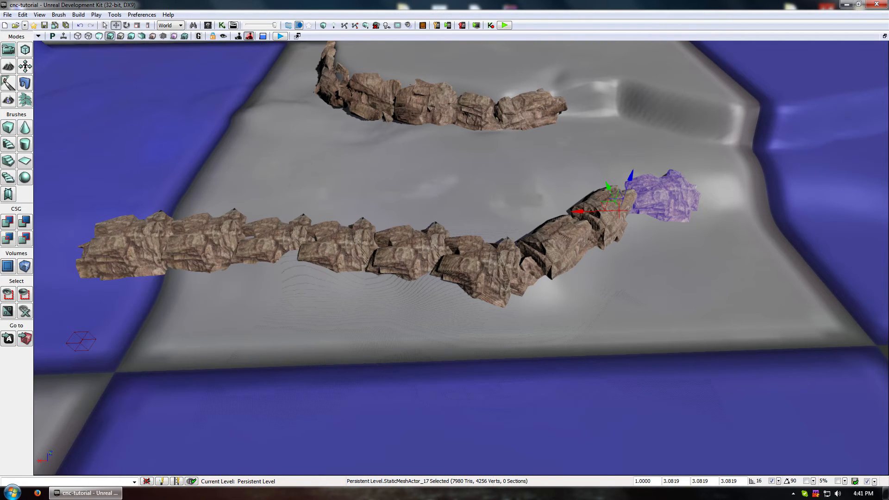
{"action": "left_click_drag", "start_coordinate": [463, 204], "coordinate": [512, 177]}
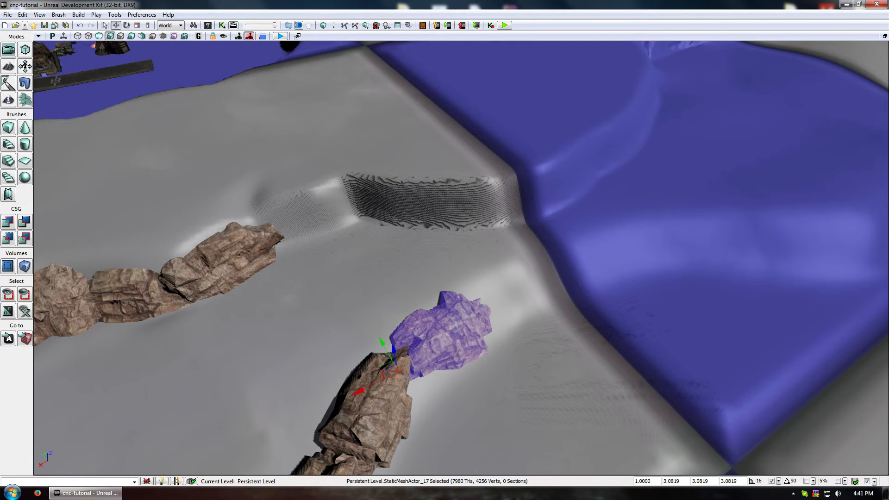
{"action": "left_click_drag", "start_coordinate": [361, 208], "coordinate": [350, 187]}
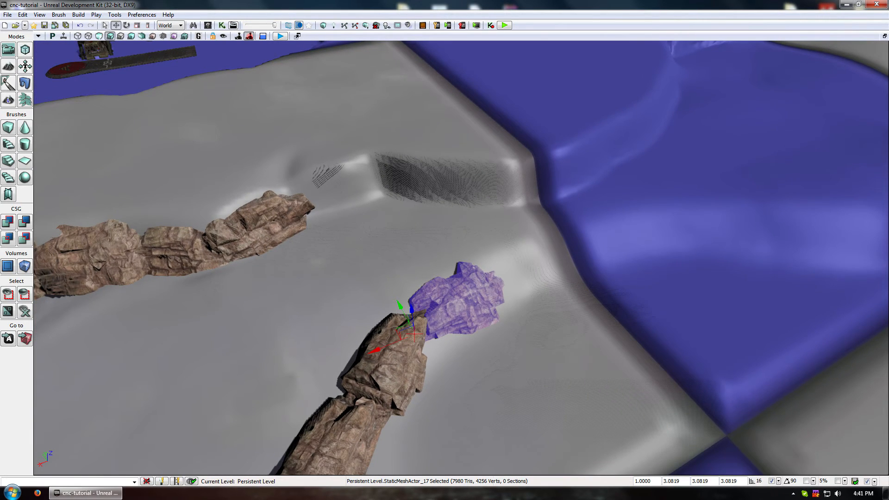
{"action": "left_click_drag", "start_coordinate": [461, 258], "coordinate": [498, 296]}
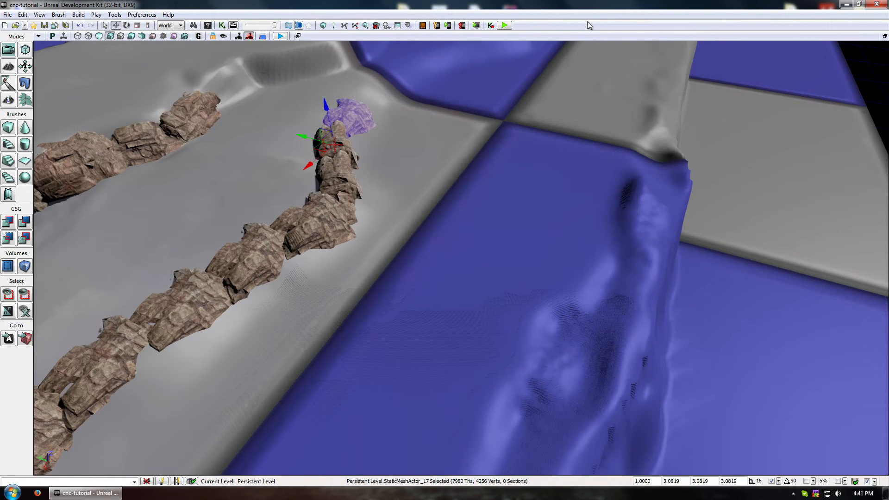
{"action": "right_click_drag", "start_coordinate": [542, 164], "coordinate": [619, 210]}
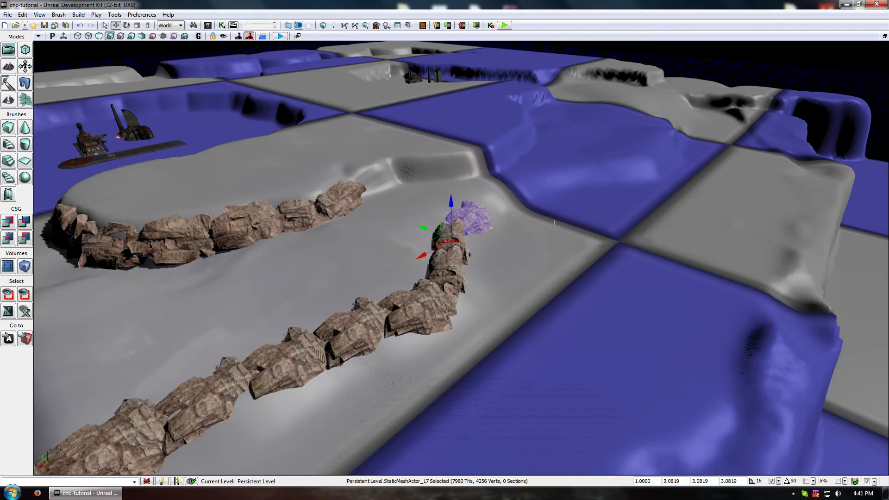
{"action": "right_click_drag", "start_coordinate": [510, 251], "coordinate": [447, 296]}
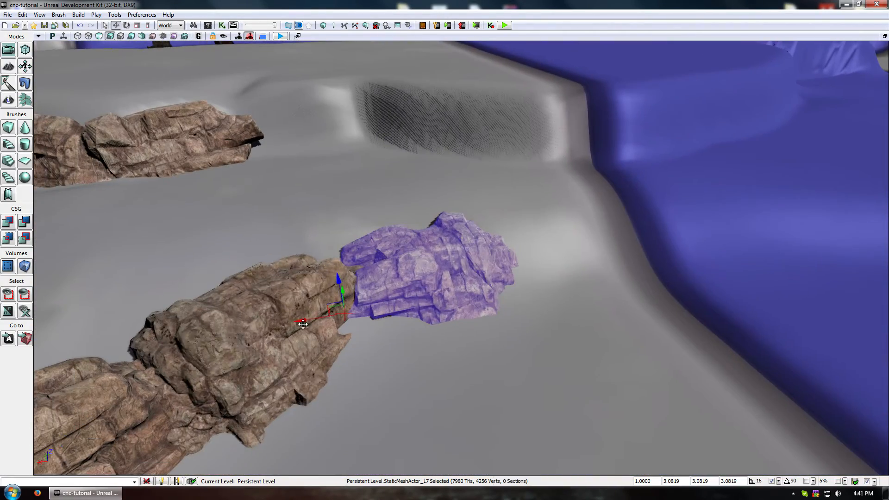
{"action": "left_click_drag", "start_coordinate": [316, 321], "coordinate": [591, 280], "text": "alt"}
{"action": "right_click_drag", "start_coordinate": [362, 323], "coordinate": [387, 324]}
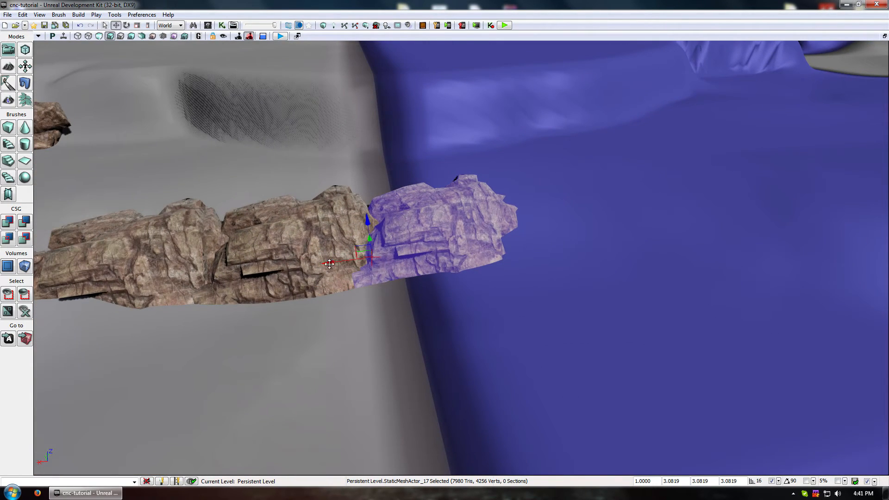
{"action": "left_click_drag", "start_coordinate": [329, 263], "coordinate": [468, 281], "text": "alt"}
- Add one more rock copy at the row's far end on the blue tile, rotate it slightly, and deselect it
{"action": "key", "text": "space"}
{"action": "key", "text": "space"}
{"action": "key", "text": "space"}
{"action": "key", "text": "space"}
{"action": "left_click_drag", "start_coordinate": [461, 241], "coordinate": [606, 256], "text": "alt"}
{"action": "key", "text": "space"}
{"action": "left_click_drag", "start_coordinate": [637, 282], "coordinate": [664, 271]}
{"action": "right_click_drag", "start_coordinate": [519, 335], "coordinate": [492, 297]}
{"action": "left_click", "coordinate": [491, 356]}
{"action": "left_click_drag", "start_coordinate": [492, 297], "coordinate": [375, 273]}
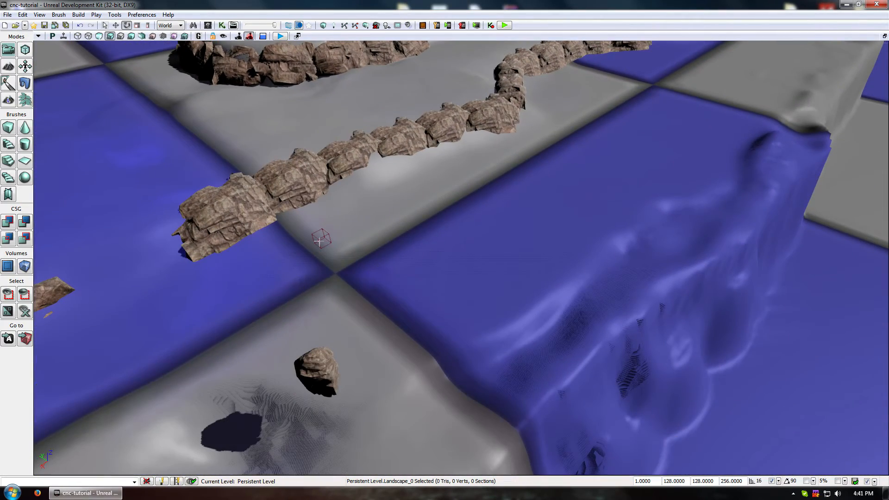
- Select the second rock from the row's starting end and roll it about -129 degrees around its length
{"action": "right_click_drag", "start_coordinate": [473, 109], "coordinate": [493, 53]}
{"action": "left_click", "coordinate": [243, 315]}
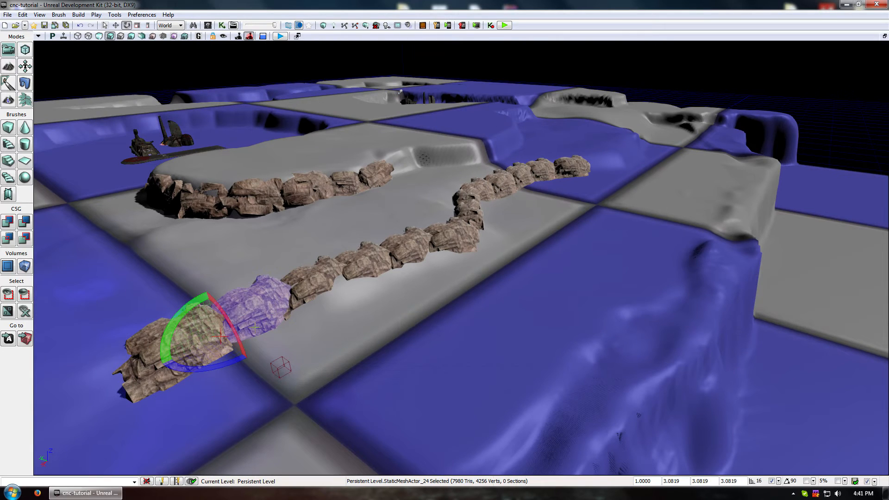
{"action": "left_click_drag", "start_coordinate": [236, 330], "coordinate": [253, 366]}
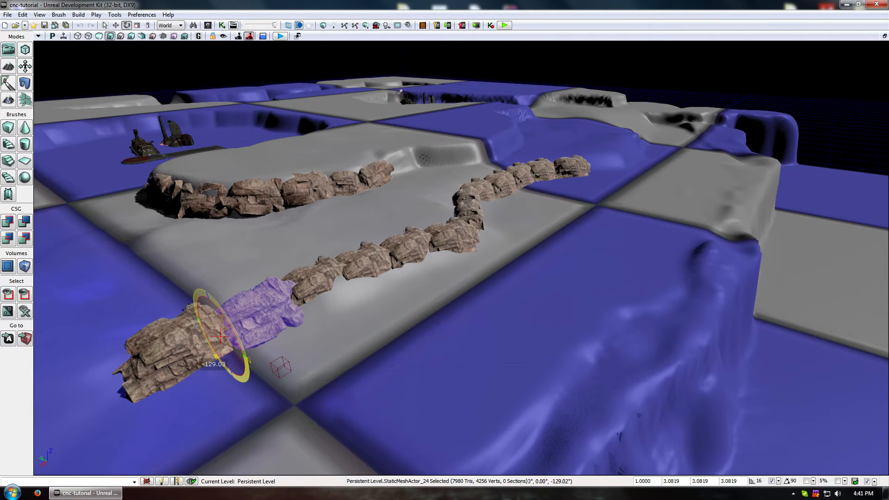
- Turn the next rock about its vertical axis, move it back into the resulting gap, fine-tune its rotation, and deselect it
{"action": "left_click", "coordinate": [317, 277]}
{"action": "left_click_drag", "start_coordinate": [301, 297], "coordinate": [348, 326]}
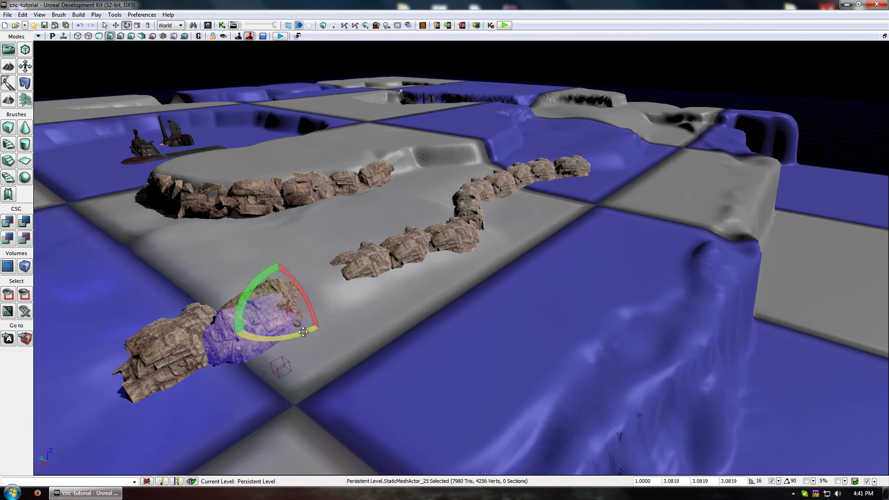
{"action": "key", "text": "space"}
{"action": "key", "text": "space"}
{"action": "left_click_drag", "start_coordinate": [262, 316], "coordinate": [325, 278]}
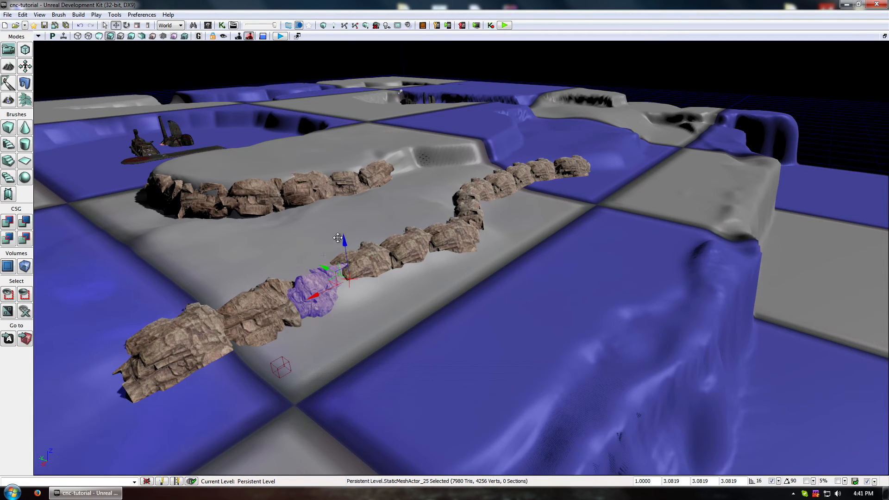
{"action": "key", "text": "space"}
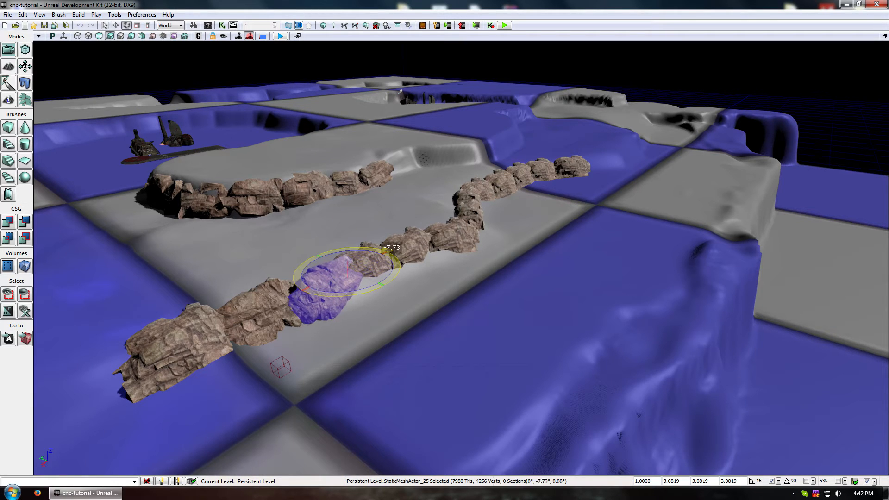
{"action": "left_click", "coordinate": [383, 340]}
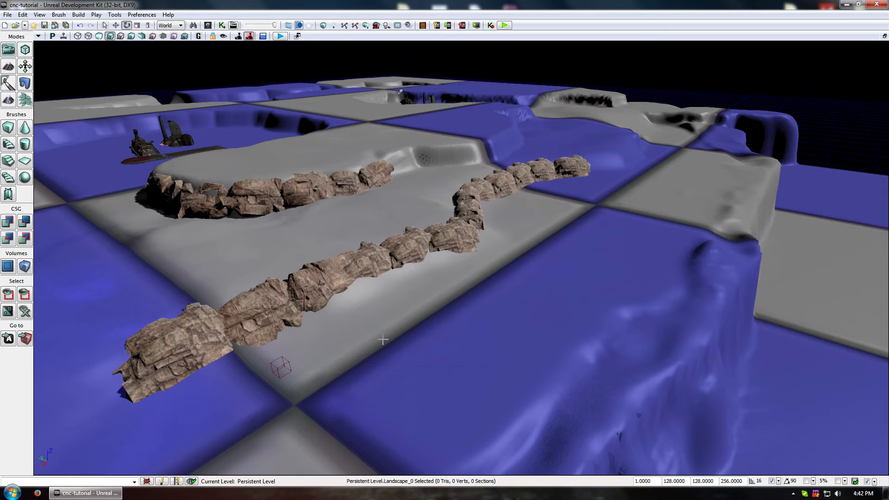
- Select the two re-rotated rocks together and duplicate them upward as a second layer on the row
{"action": "right_click_drag", "start_coordinate": [383, 340], "coordinate": [301, 354]}
{"action": "left_click", "coordinate": [392, 245]}
{"action": "left_click", "coordinate": [467, 241], "text": "ctrl"}
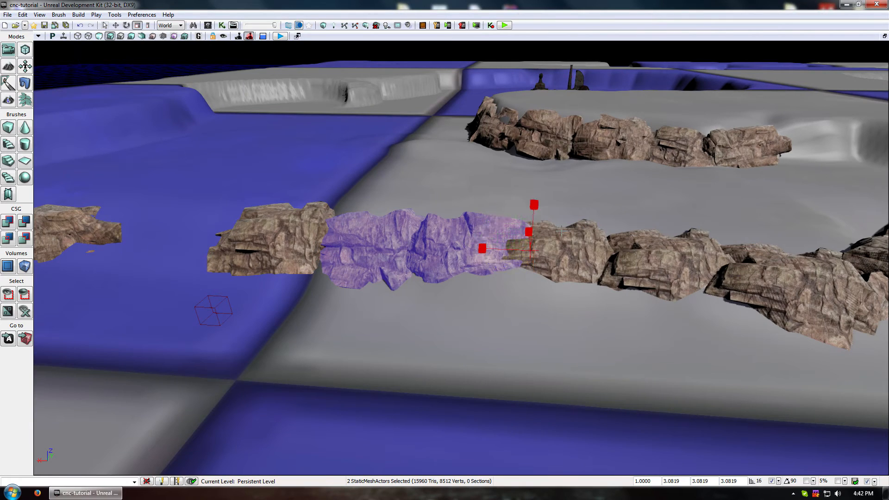
{"action": "left_click_drag", "start_coordinate": [538, 217], "coordinate": [531, 184], "text": "alt"}
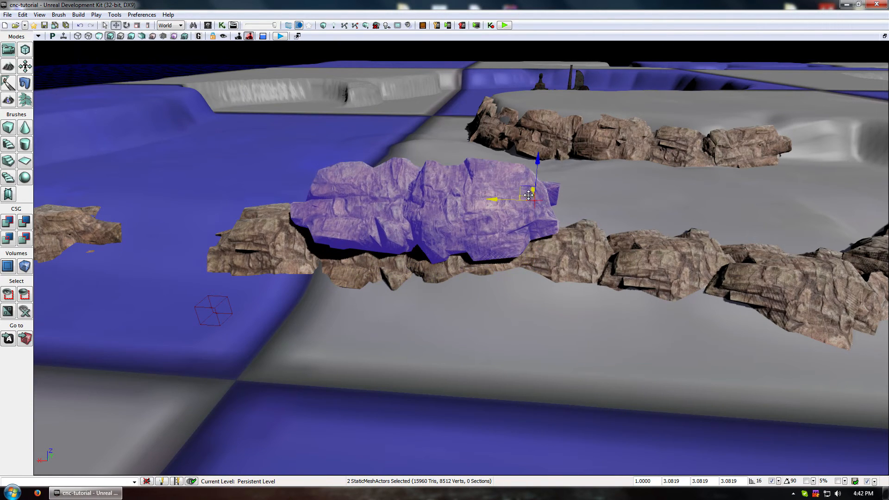
- Select only the upper copy nearest the row's starting end and tilt it onto the rocks below
{"action": "left_click", "coordinate": [321, 181]}
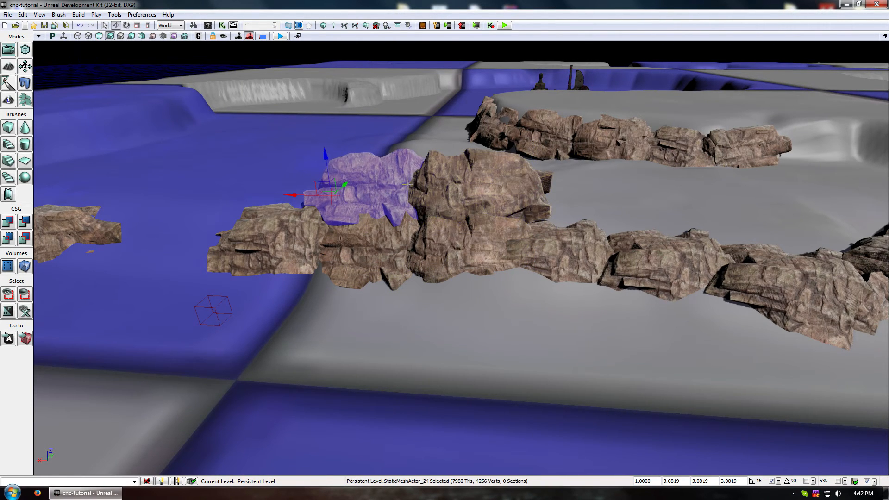
{"action": "key", "text": "space"}
{"action": "left_click_drag", "start_coordinate": [315, 165], "coordinate": [325, 184]}
{"action": "key", "text": "space"}
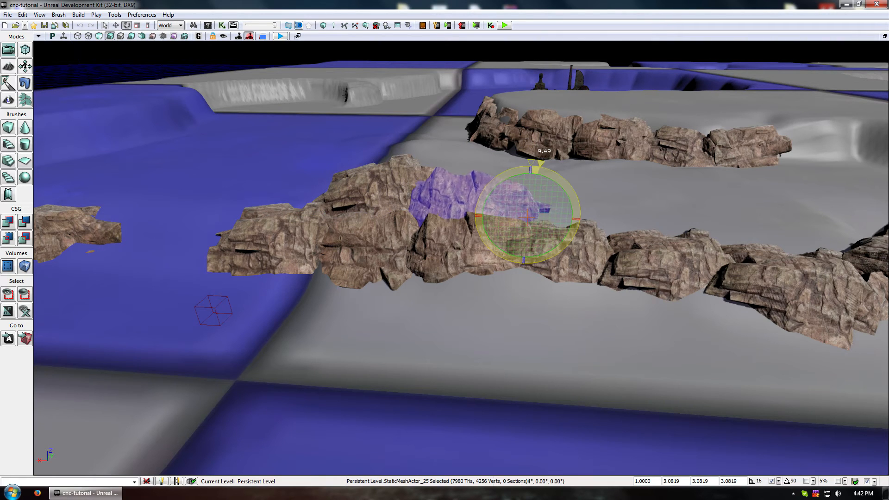
- Tilt the other upper copy, reposition it so it slopes down onto the row beside its neighbour, and deselect it
{"action": "left_click_drag", "start_coordinate": [495, 258], "coordinate": [479, 212]}
{"action": "key", "text": "space"}
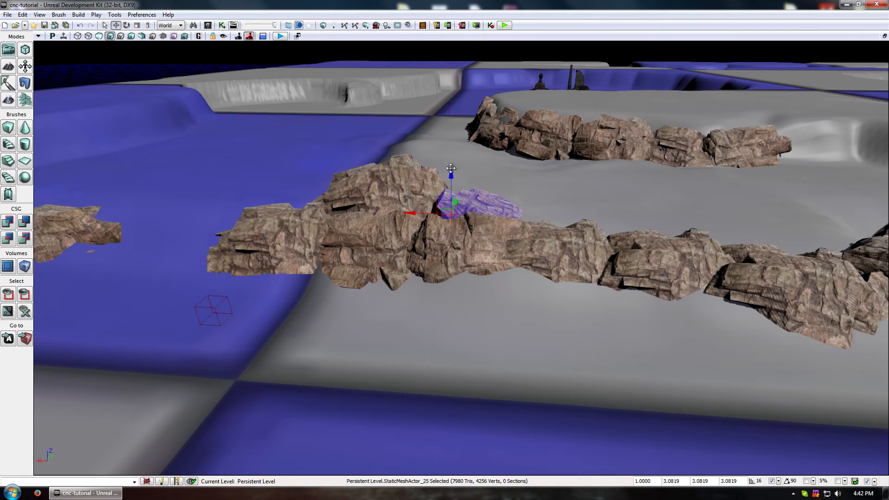
{"action": "left_click_drag", "start_coordinate": [445, 160], "coordinate": [445, 156]}
{"action": "left_click", "coordinate": [446, 156]}
{"action": "left_click", "coordinate": [485, 205]}
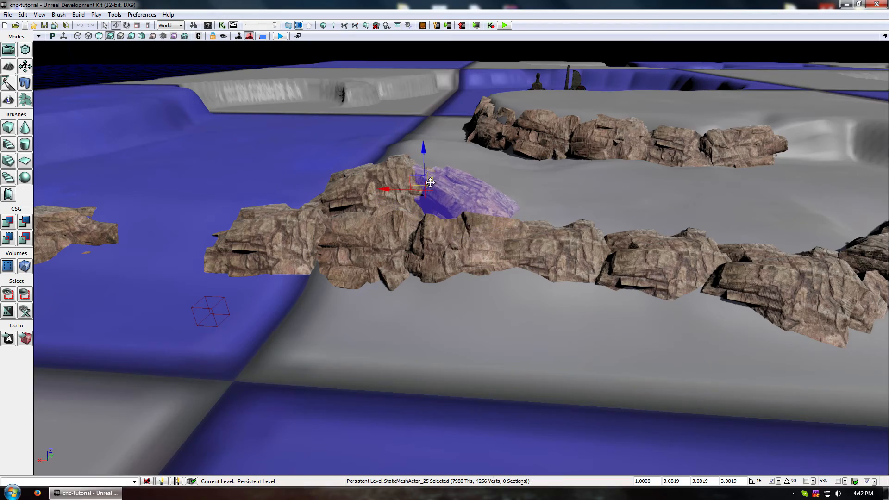
{"action": "left_click", "coordinate": [472, 306]}
- Reselect a rock in the stacked section, readjust its rotation from close up, and deselect it
{"action": "right_click_drag", "start_coordinate": [472, 306], "coordinate": [491, 312]}
{"action": "right_click_drag", "start_coordinate": [450, 220], "coordinate": [725, 291]}
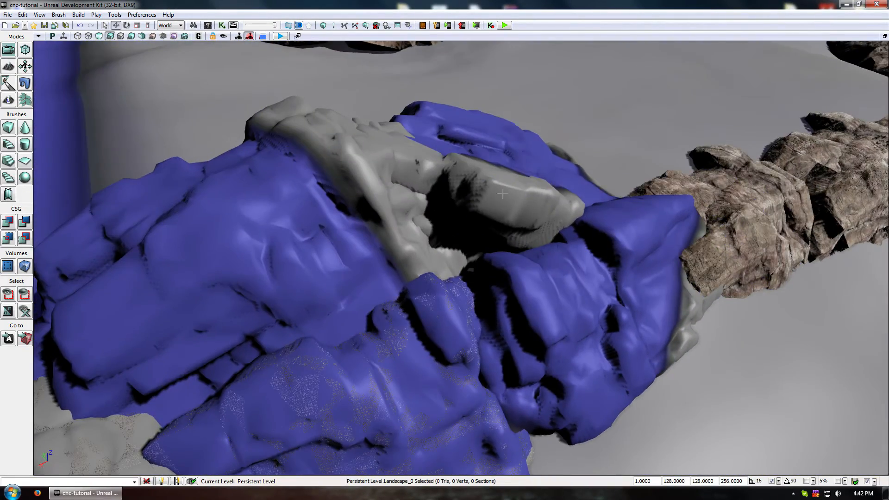
{"action": "left_click", "coordinate": [466, 190]}
{"action": "key", "text": "space"}
{"action": "left_click_drag", "start_coordinate": [399, 187], "coordinate": [402, 250]}
{"action": "left_click_drag", "start_coordinate": [383, 210], "coordinate": [458, 213]}
{"action": "left_click", "coordinate": [577, 141]}
- Select the single-layer rock just before the large rock at the bend, roll it about -137 degrees, and adjust its rotation again
{"action": "right_click_drag", "start_coordinate": [577, 140], "coordinate": [592, 123]}
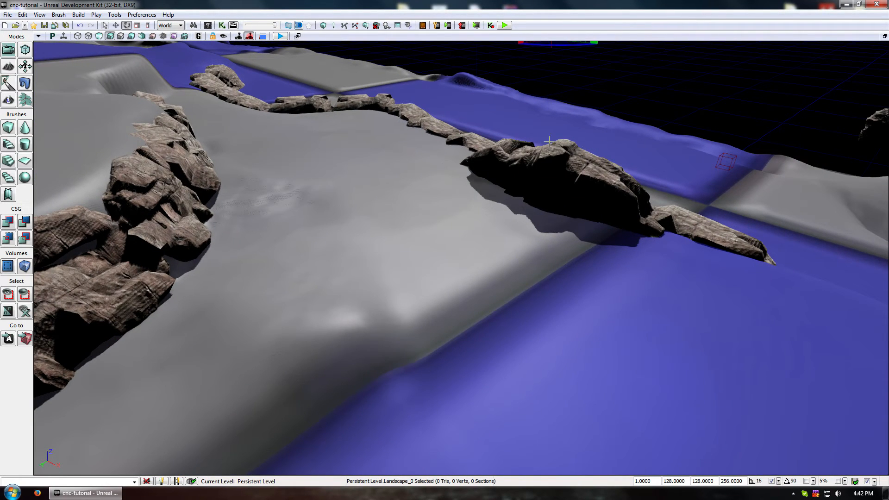
{"action": "right_click_drag", "start_coordinate": [438, 243], "coordinate": [379, 250]}
{"action": "right_click_drag", "start_coordinate": [433, 288], "coordinate": [423, 287]}
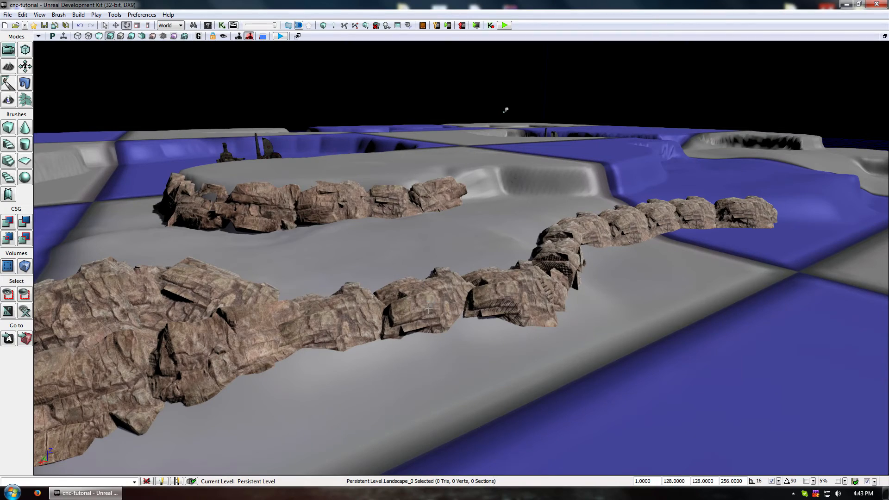
{"action": "right_click_drag", "start_coordinate": [397, 355], "coordinate": [399, 291]}
{"action": "left_click", "coordinate": [399, 291]}
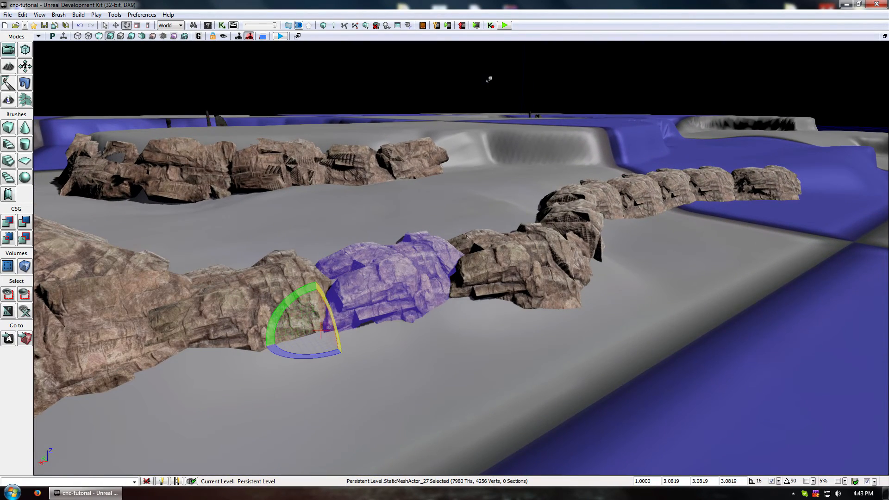
{"action": "left_click_drag", "start_coordinate": [334, 315], "coordinate": [322, 384]}
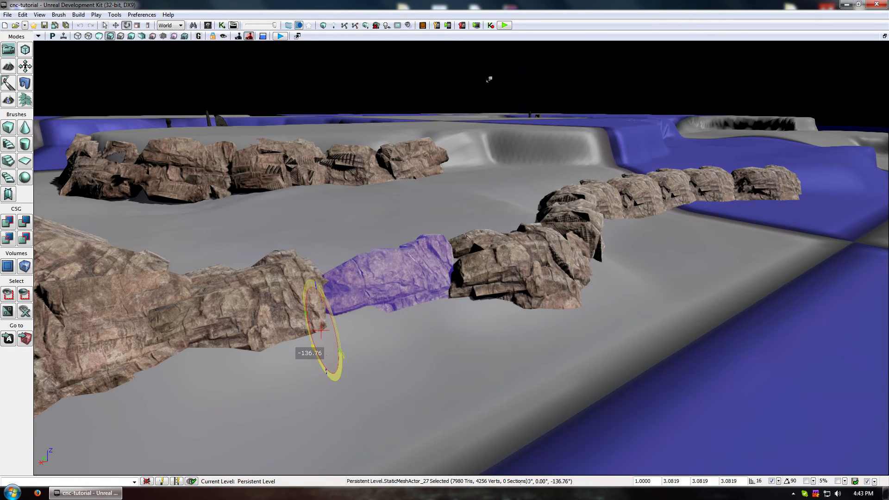
{"action": "mouse_move", "coordinate": [315, 290]}
{"action": "left_mouse_down"}
{"action": "mouse_move", "coordinate": [315, 314]}
{"action": "mouse_move", "coordinate": [301, 291]}
{"action": "left_mouse_up"}
- Shift the large rock at the bend against the newly rolled rock to close the gap, and deselect it
{"action": "left_click", "coordinate": [524, 296]}
{"action": "left_click_drag", "start_coordinate": [435, 263], "coordinate": [438, 255]}
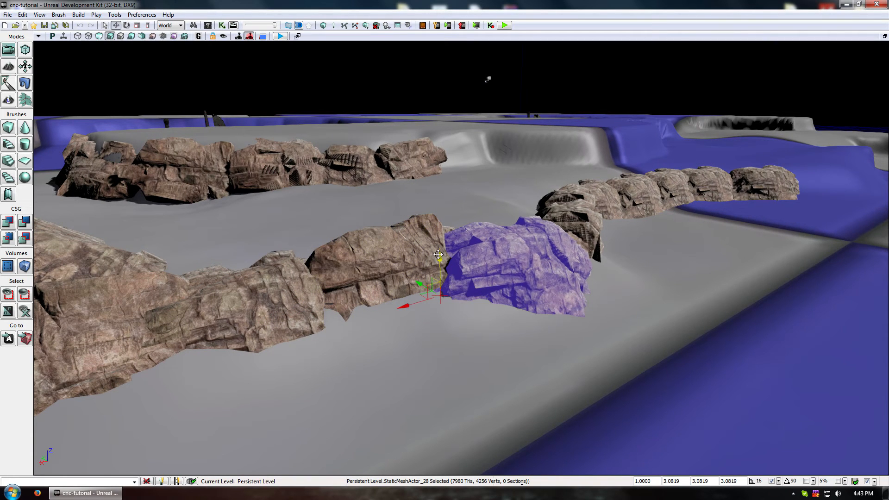
{"action": "left_click_drag", "start_coordinate": [414, 283], "coordinate": [437, 244]}
{"action": "left_click", "coordinate": [491, 324]}
{"action": "middle_click_drag", "start_coordinate": [491, 324], "coordinate": [533, 327]}
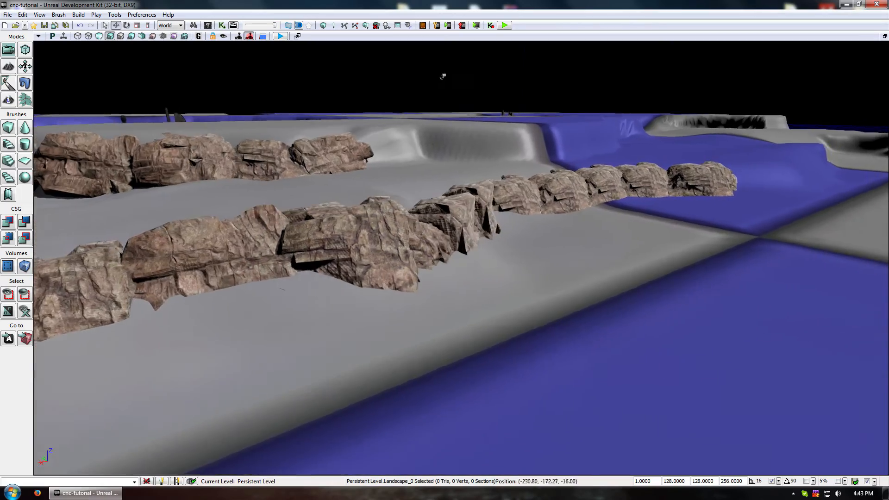
- Select the single rock just past the bend, switch to local coordinates, and roll it about -230 degrees
{"action": "right_click_drag", "start_coordinate": [532, 328], "coordinate": [461, 182]}
{"action": "left_click", "coordinate": [540, 268]}
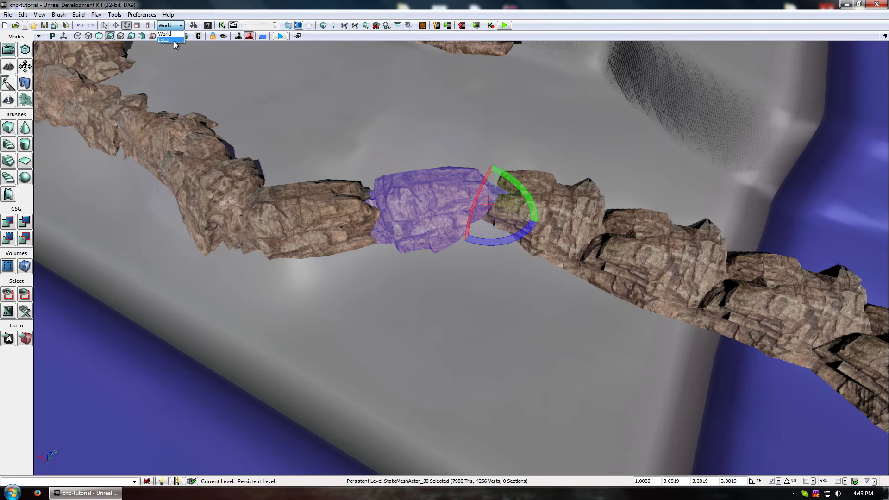
{"action": "left_click", "coordinate": [175, 41]}
{"action": "right_click_drag", "start_coordinate": [498, 183], "coordinate": [467, 212]}
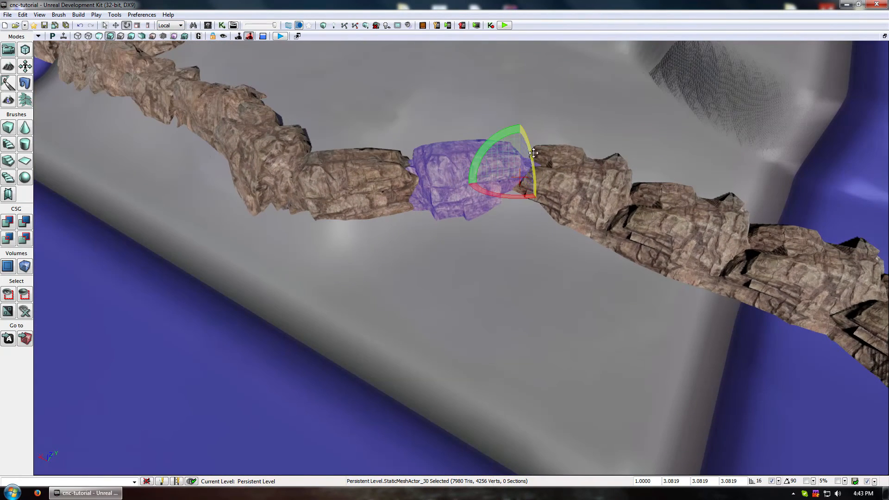
{"action": "left_click_drag", "start_coordinate": [533, 153], "coordinate": [530, 119]}
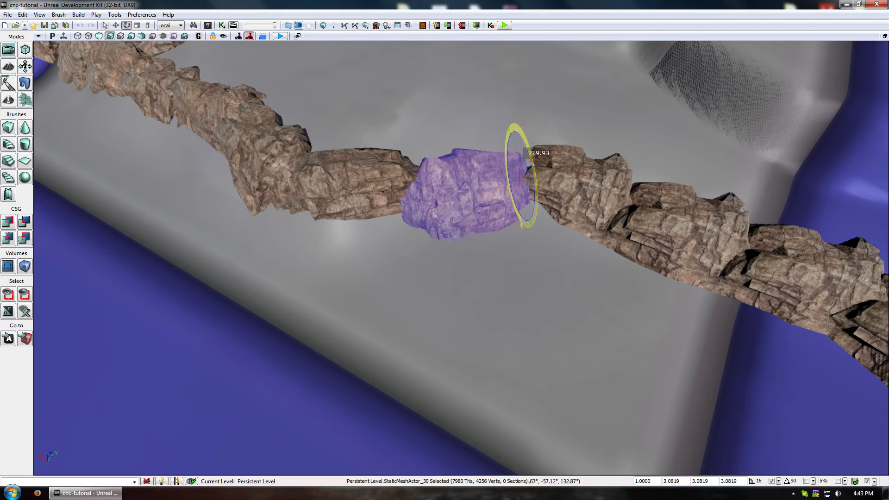
- Turn the rolled rock about -10 degrees more, reposition it between its two neighbours, and deselect it
{"action": "key", "text": "space"}
{"action": "right_click_drag", "start_coordinate": [538, 163], "coordinate": [487, 237]}
{"action": "key", "text": "space"}
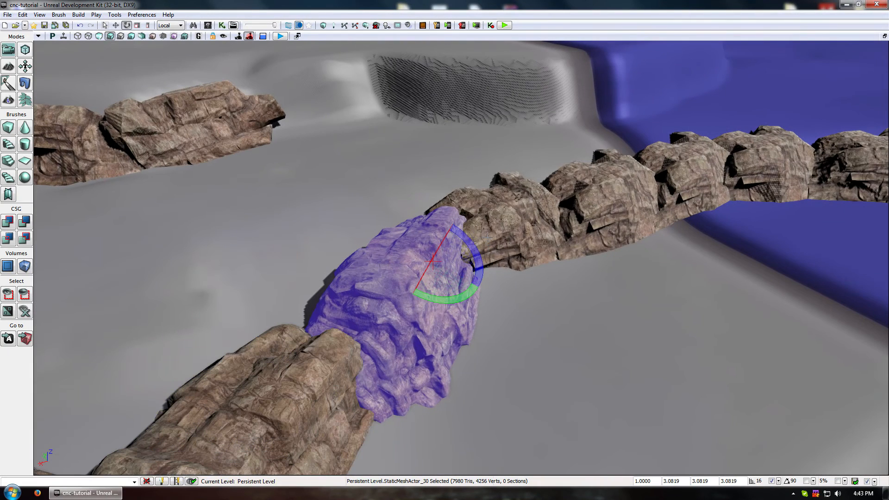
{"action": "left_click_drag", "start_coordinate": [471, 282], "coordinate": [406, 301]}
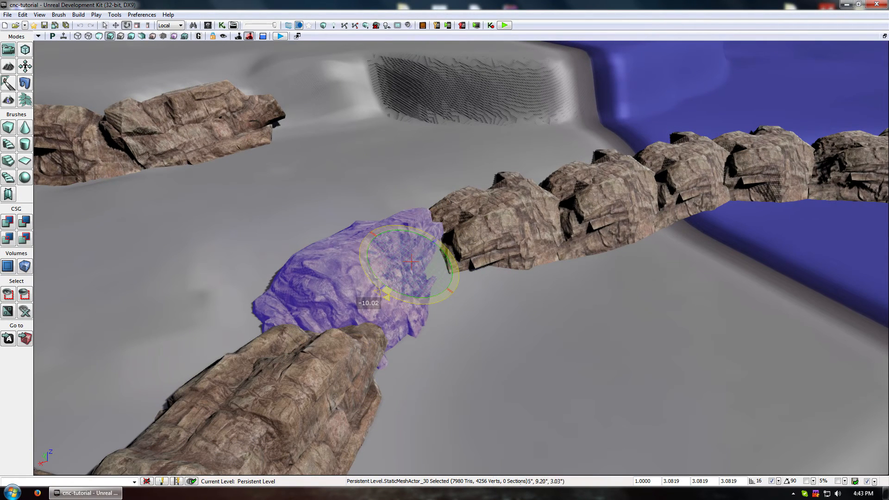
{"action": "key", "text": "space"}
{"action": "key", "text": "space"}
{"action": "key", "text": "space"}
{"action": "left_click_drag", "start_coordinate": [446, 278], "coordinate": [470, 294]}
{"action": "left_click", "coordinate": [491, 311]}
- Select the two adjoining rocks at the bend, switch to world coordinates, shift them together, and deselect them
{"action": "right_click_drag", "start_coordinate": [491, 310], "coordinate": [412, 319]}
{"action": "left_click", "coordinate": [486, 306]}
{"action": "left_click", "coordinate": [357, 242], "text": "ctrl"}
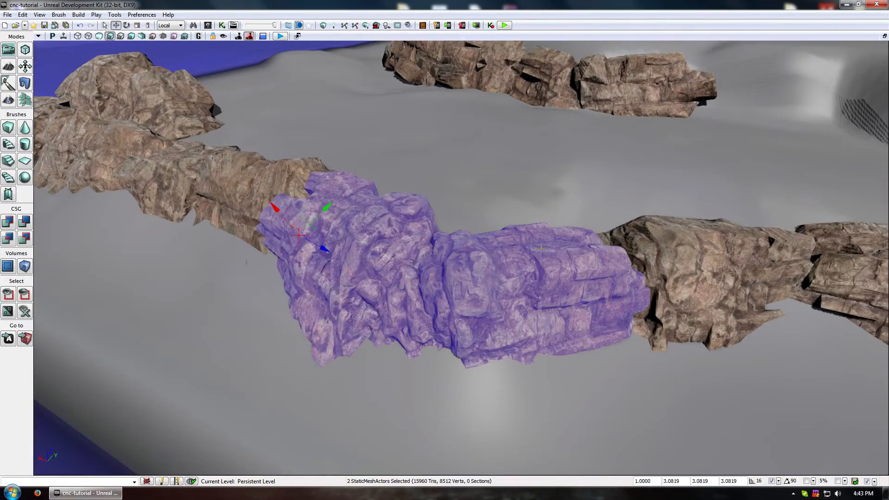
{"action": "right_click_drag", "start_coordinate": [357, 242], "coordinate": [365, 247]}
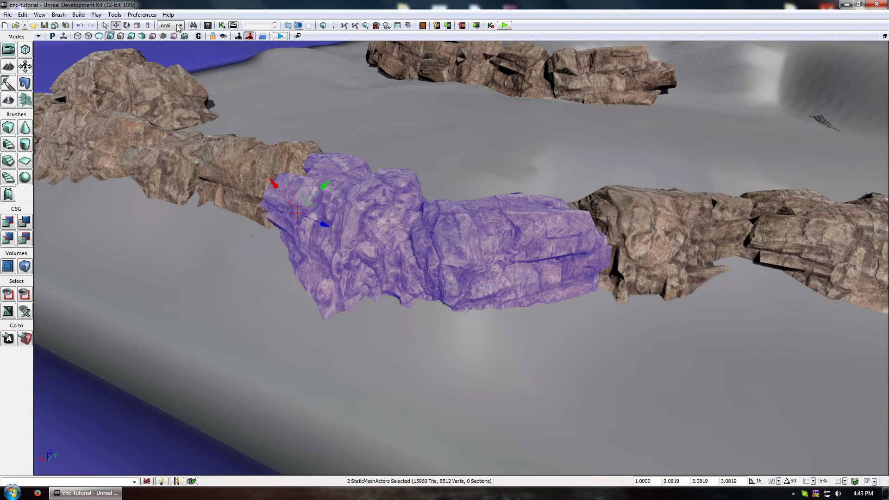
{"action": "left_click_drag", "start_coordinate": [288, 178], "coordinate": [291, 194]}
{"action": "left_click", "coordinate": [297, 334]}
- Rotate the first two of the identical rocks past the bend so each shows a different face
{"action": "right_click_drag", "start_coordinate": [296, 333], "coordinate": [405, 345]}
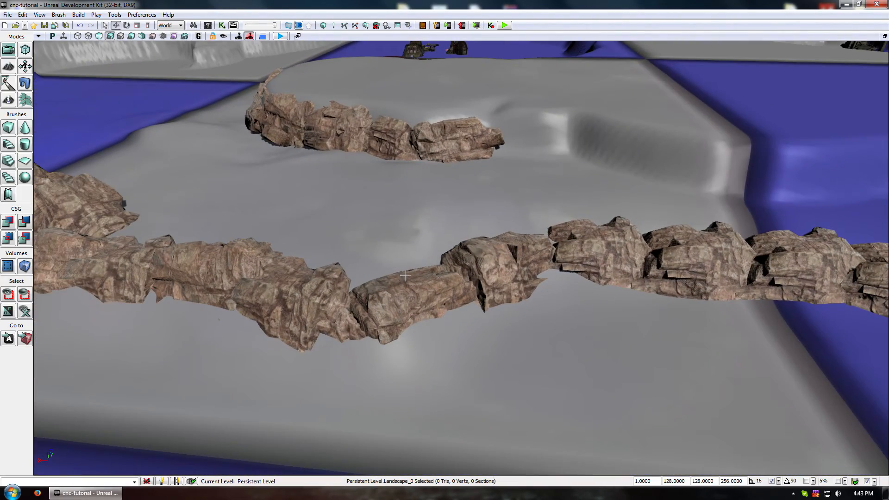
{"action": "right_click_drag", "start_coordinate": [514, 241], "coordinate": [460, 238]}
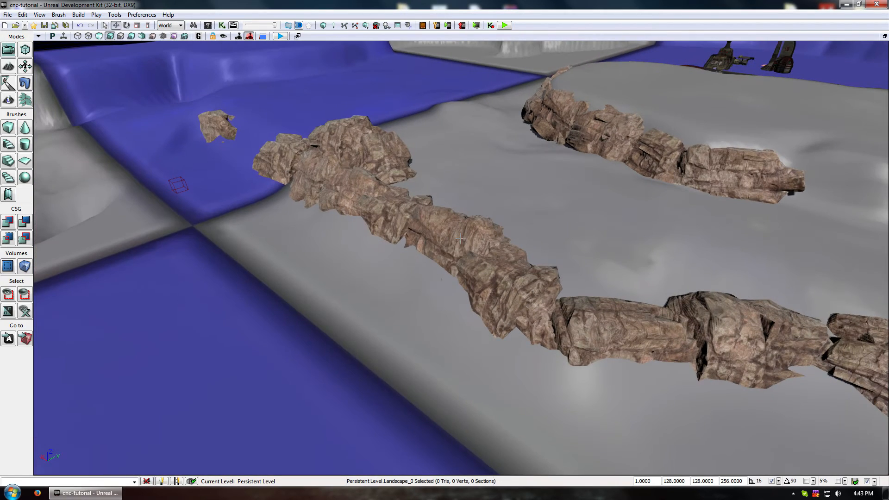
{"action": "right_click_drag", "start_coordinate": [441, 279], "coordinate": [601, 179]}
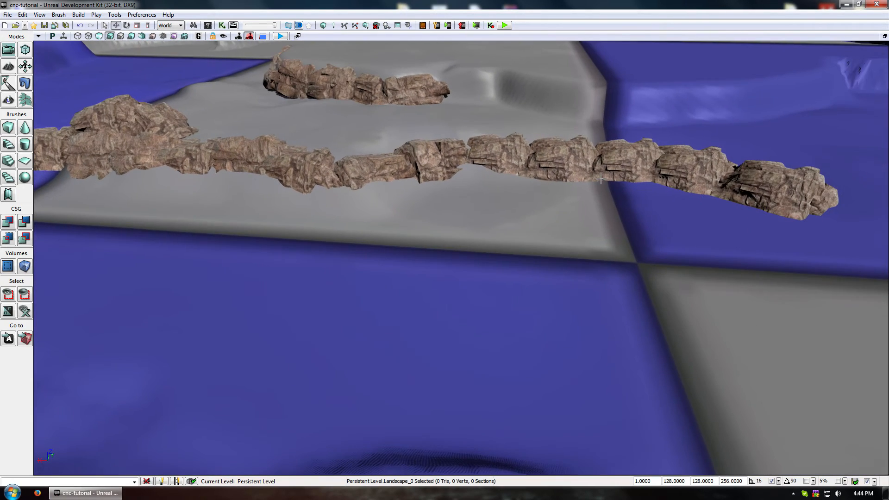
{"action": "right_click_drag", "start_coordinate": [534, 166], "coordinate": [477, 210]}
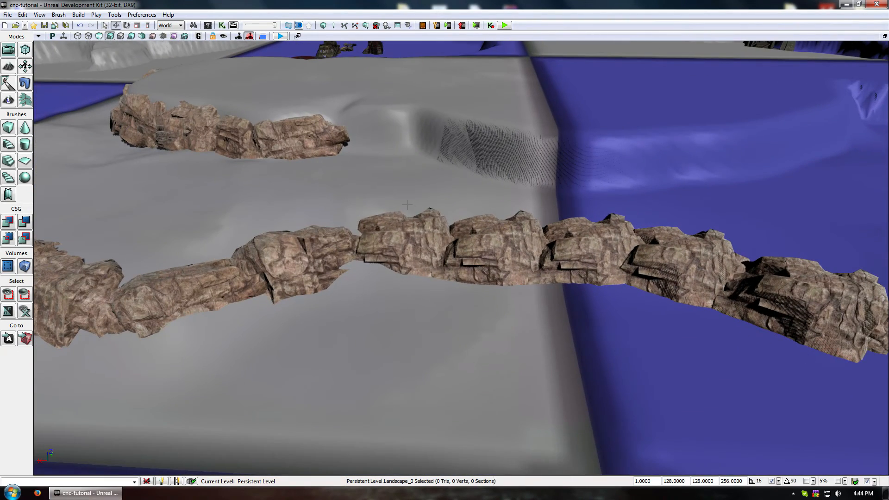
{"action": "left_click", "coordinate": [399, 237]}
{"action": "key", "text": "space"}
{"action": "left_click_drag", "start_coordinate": [348, 225], "coordinate": [400, 271]}
{"action": "left_click_drag", "start_coordinate": [390, 232], "coordinate": [447, 239]}
{"action": "left_click", "coordinate": [503, 238]}
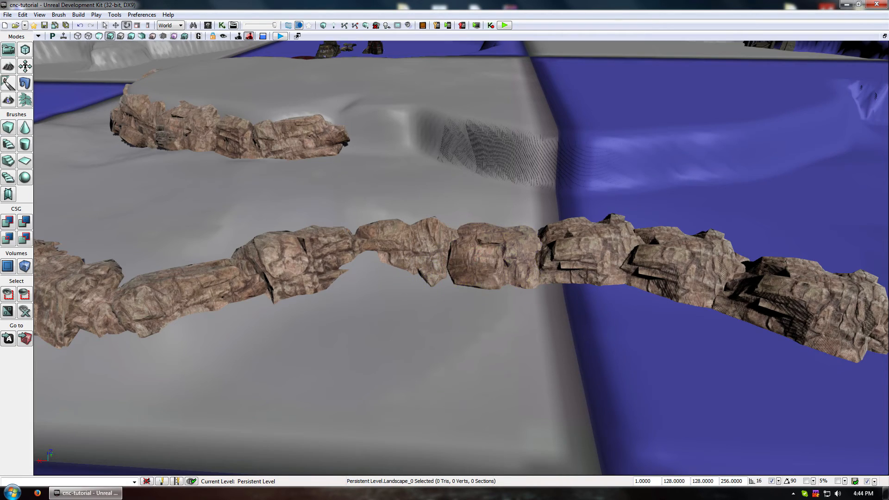
- Select the third identical rock at the edge of the blue tile, rotate it, and reposition it against its neighbour
{"action": "right_click_drag", "start_coordinate": [429, 309], "coordinate": [433, 347]}
{"action": "left_click_drag", "start_coordinate": [429, 310], "coordinate": [501, 270]}
{"action": "left_click", "coordinate": [502, 270]}
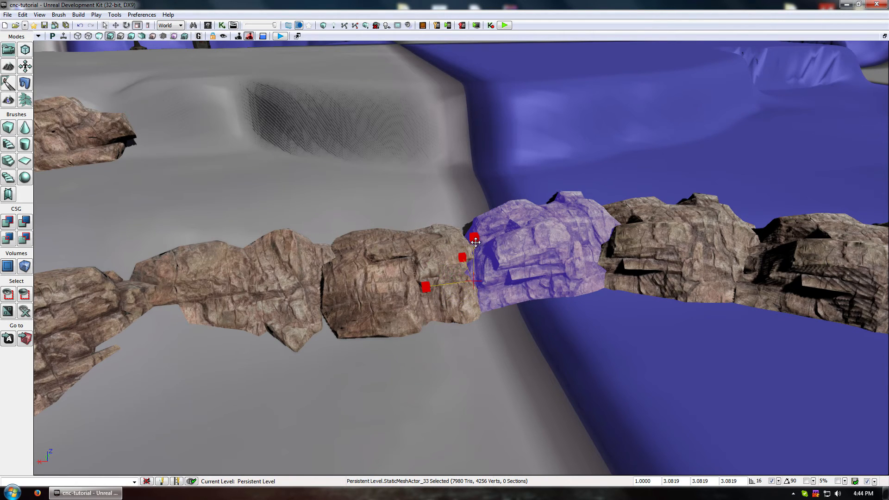
{"action": "mouse_move", "coordinate": [482, 256]}
{"action": "left_mouse_down"}
{"action": "mouse_move", "coordinate": [485, 354]}
{"action": "mouse_move", "coordinate": [469, 212]}
{"action": "mouse_move", "coordinate": [455, 245]}
{"action": "mouse_move", "coordinate": [472, 271]}
{"action": "left_mouse_up"}
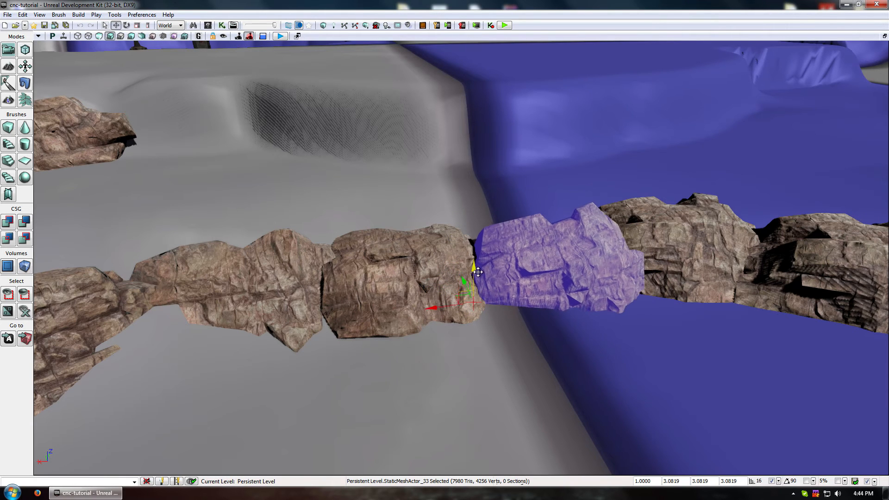
- Select the second-to-last rock of the row and shift it to close up against the rotated rock before it
{"action": "mouse_move", "coordinate": [332, 269]}
{"action": "right_mouse_down"}
{"action": "mouse_move", "coordinate": [375, 283]}
{"action": "mouse_move", "coordinate": [345, 297]}
{"action": "mouse_move", "coordinate": [348, 273]}
{"action": "mouse_move", "coordinate": [338, 310]}
{"action": "mouse_move", "coordinate": [354, 296]}
{"action": "mouse_move", "coordinate": [338, 271]}
{"action": "right_mouse_up"}
{"action": "left_click", "coordinate": [428, 233]}
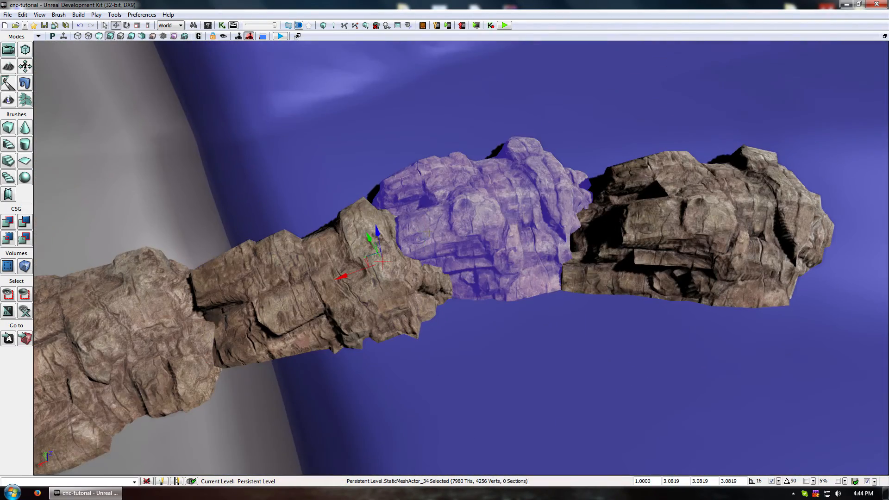
{"action": "left_click_drag", "start_coordinate": [369, 238], "coordinate": [376, 263]}
- Select the last rock of the row, roll it about -165 degrees, readjust its rotation, and deselect it
{"action": "left_click", "coordinate": [649, 226]}
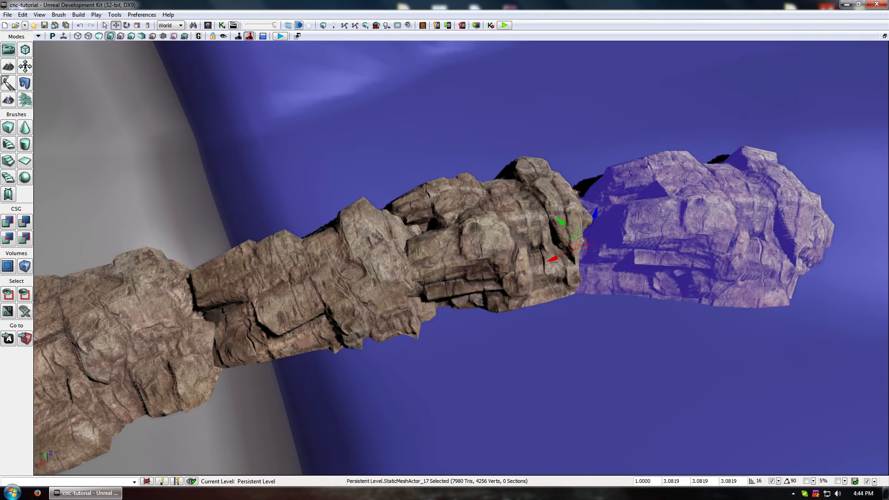
{"action": "key", "text": "space"}
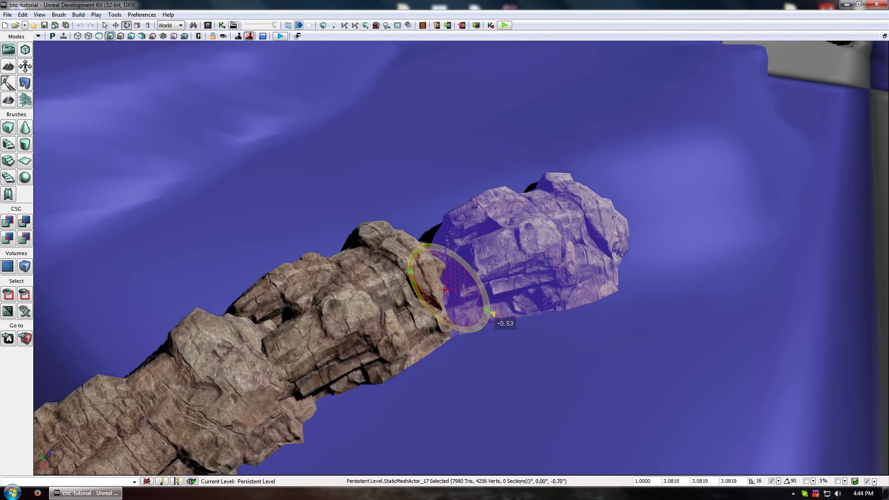
{"action": "left_click_drag", "start_coordinate": [492, 314], "coordinate": [408, 292]}
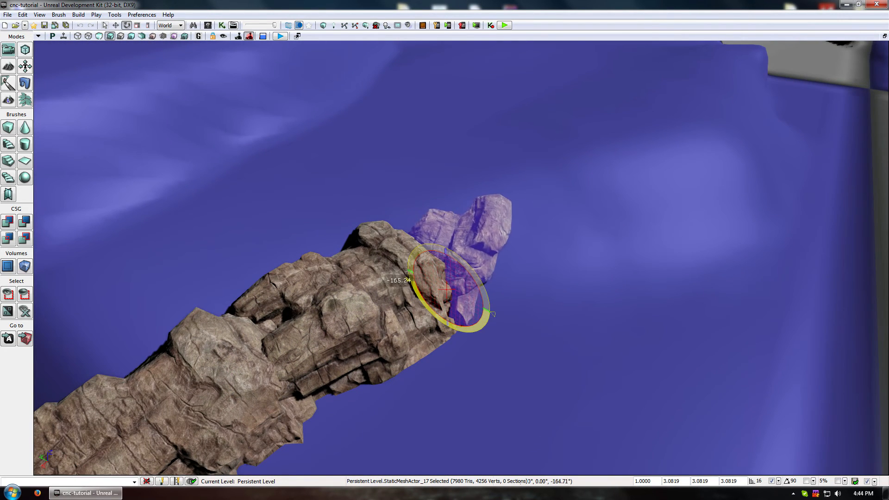
{"action": "left_click_drag", "start_coordinate": [474, 320], "coordinate": [488, 301]}
{"action": "left_click", "coordinate": [604, 340]}
- Select another rock in the row, nudge its placement, and deselect it
{"action": "left_click_drag", "start_coordinate": [603, 340], "coordinate": [576, 310]}
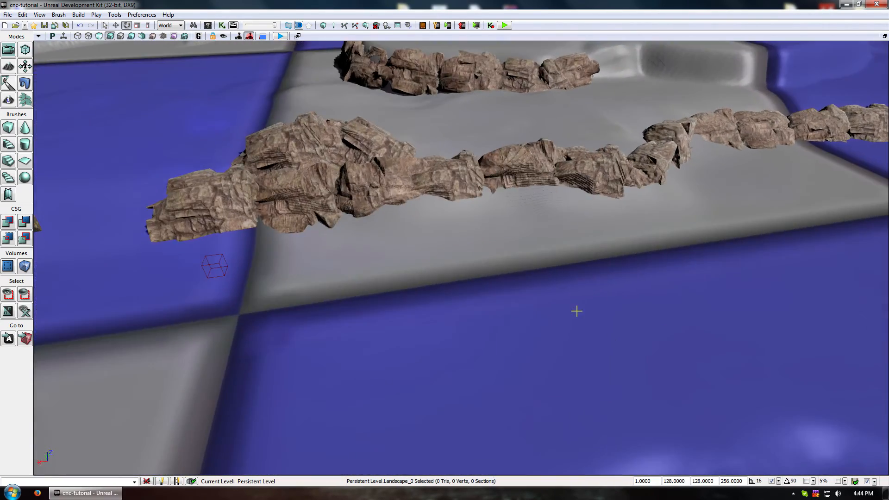
{"action": "right_click_drag", "start_coordinate": [563, 303], "coordinate": [590, 295]}
{"action": "left_click_drag", "start_coordinate": [474, 329], "coordinate": [468, 284]}
{"action": "left_click", "coordinate": [399, 241]}
{"action": "mouse_move", "coordinate": [362, 258]}
{"action": "left_mouse_down"}
{"action": "mouse_move", "coordinate": [354, 271]}
{"action": "mouse_move", "coordinate": [352, 256]}
{"action": "mouse_move", "coordinate": [329, 263]}
{"action": "mouse_move", "coordinate": [349, 261]}
{"action": "left_mouse_up"}
{"action": "key", "text": "space"}
{"action": "key", "text": "space"}
{"action": "key", "text": "space"}
{"action": "key", "text": "space"}
{"action": "left_click", "coordinate": [465, 305]}
- Reselect the rock at the edge of the blue tile, rotate it further, nudge it into place, and deselect it
{"action": "key", "text": "w"}
{"action": "right_click_drag", "start_coordinate": [466, 305], "coordinate": [463, 303]}
{"action": "left_click", "coordinate": [332, 167]}
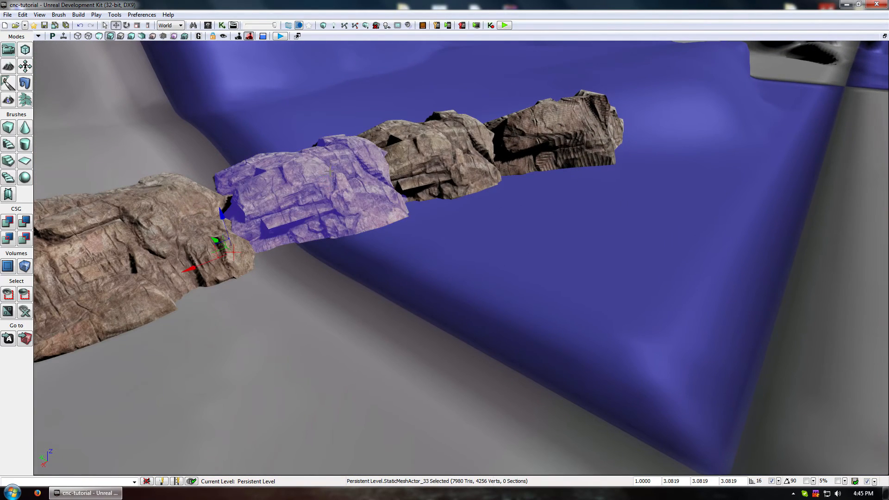
{"action": "key", "text": "space"}
{"action": "left_click_drag", "start_coordinate": [248, 236], "coordinate": [215, 229]}
{"action": "key", "text": "space"}
{"action": "key", "text": "space"}
{"action": "key", "text": "space"}
{"action": "left_click_drag", "start_coordinate": [219, 238], "coordinate": [220, 237]}
{"action": "left_click", "coordinate": [415, 273]}
{"action": "right_click_drag", "start_coordinate": [412, 291], "coordinate": [430, 305]}
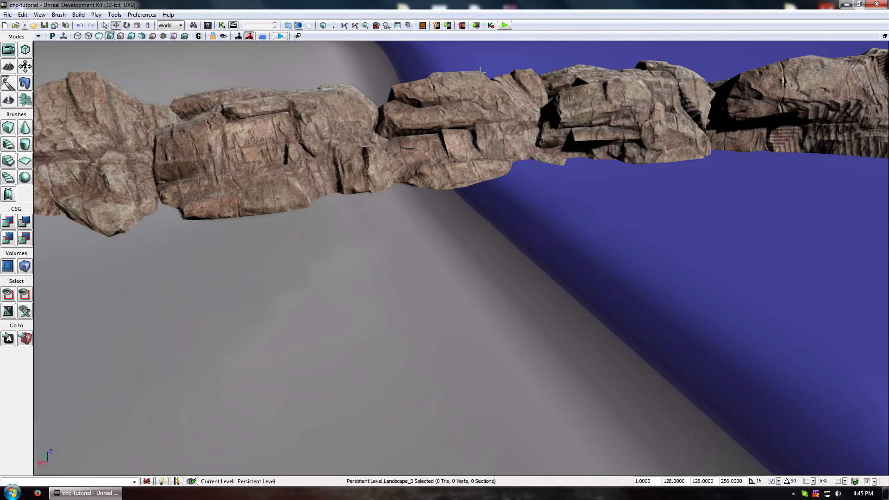
{"action": "right_click", "coordinate": [457, 114]}
{"action": "left_click", "coordinate": [384, 239]}
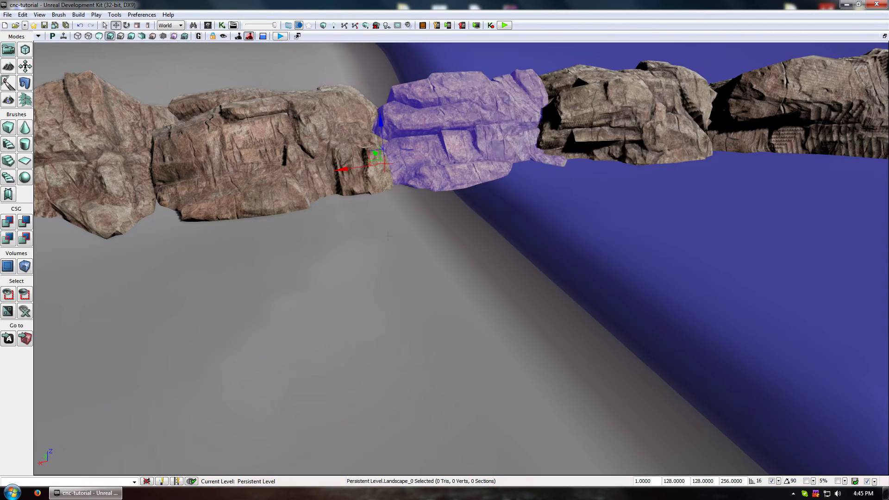
{"action": "right_click", "coordinate": [467, 134]}
{"action": "left_click", "coordinate": [438, 225]}
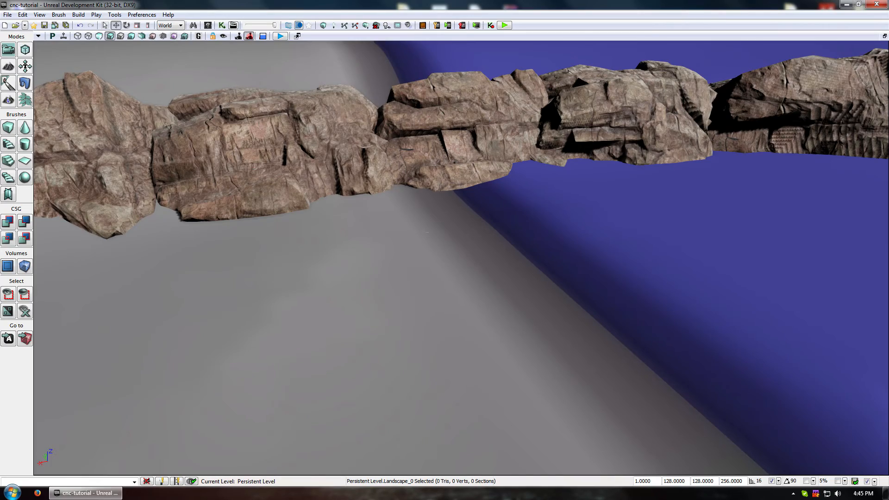
{"action": "left_click_drag", "start_coordinate": [479, 122], "coordinate": [507, 109]}
{"action": "left_click_drag", "start_coordinate": [474, 200], "coordinate": [475, 203]}
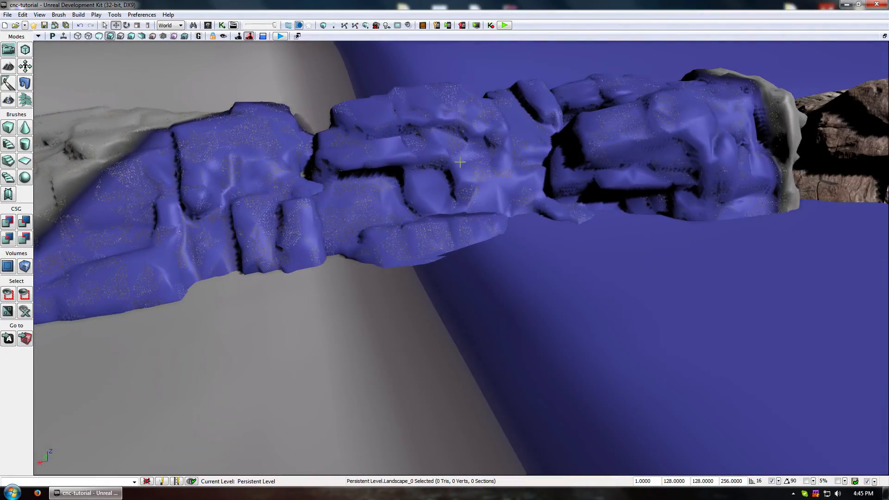
{"action": "left_click_drag", "start_coordinate": [461, 162], "coordinate": [459, 183]}
{"action": "left_click_drag", "start_coordinate": [421, 115], "coordinate": [421, 116]}
- Mirror the rock at the edge of the blue tile across the Z axis, and undo the mirroring
{"action": "left_click", "coordinate": [420, 115]}
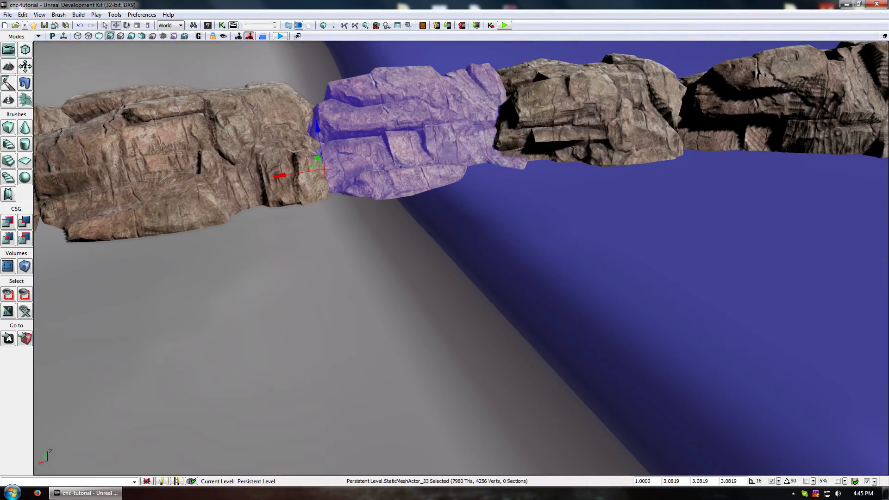
{"action": "right_click", "coordinate": [421, 119]}
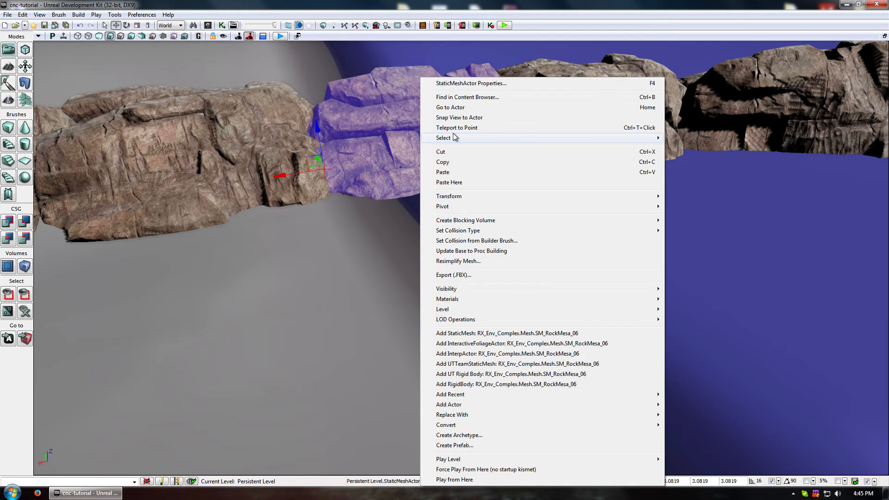
{"action": "mouse_move", "coordinate": [437, 199]}
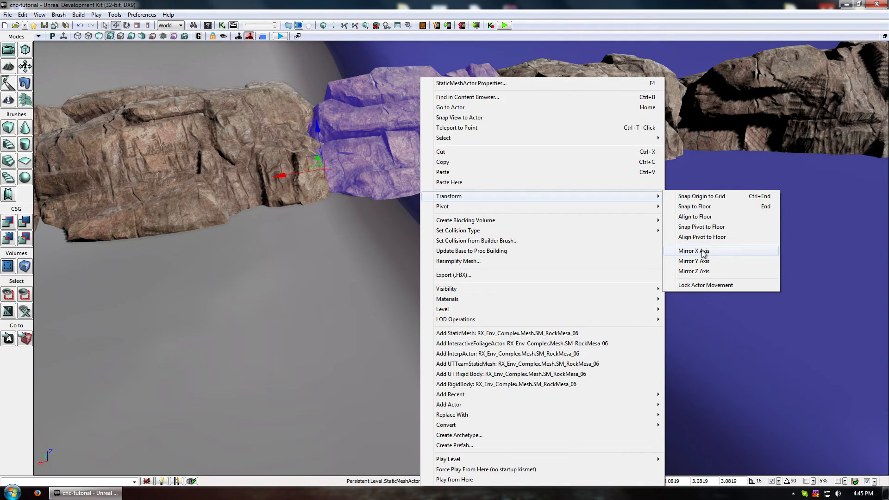
{"action": "left_click", "coordinate": [708, 273]}
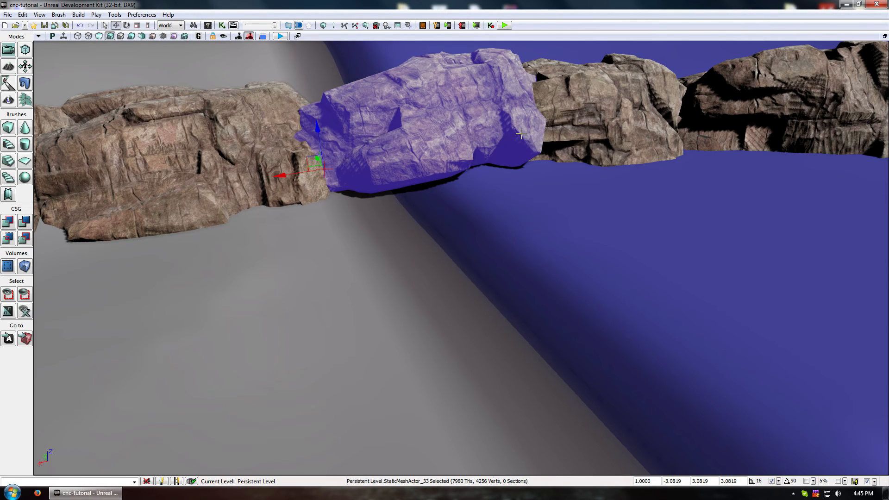
{"action": "key", "text": "ctrl+z"}
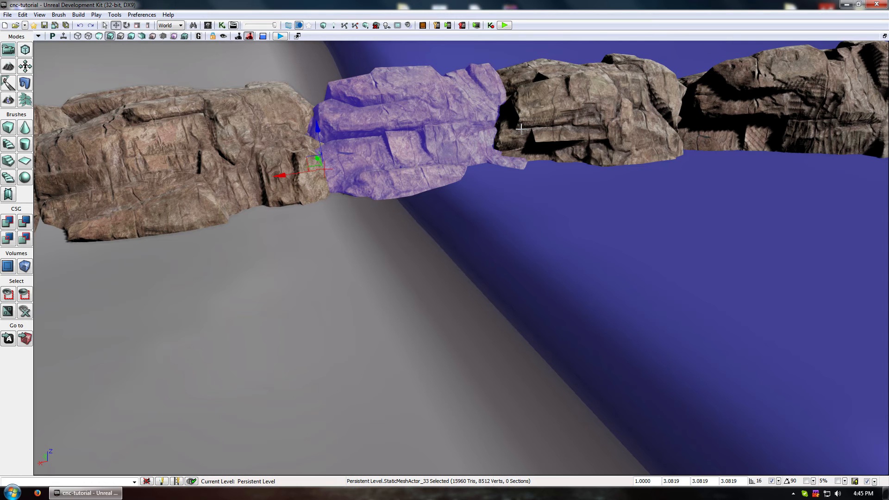
- Inspect both cliff rows from a distance and from close up to judge how natural the rock arrangement looks
{"action": "right_click_drag", "start_coordinate": [543, 166], "coordinate": [400, 169]}
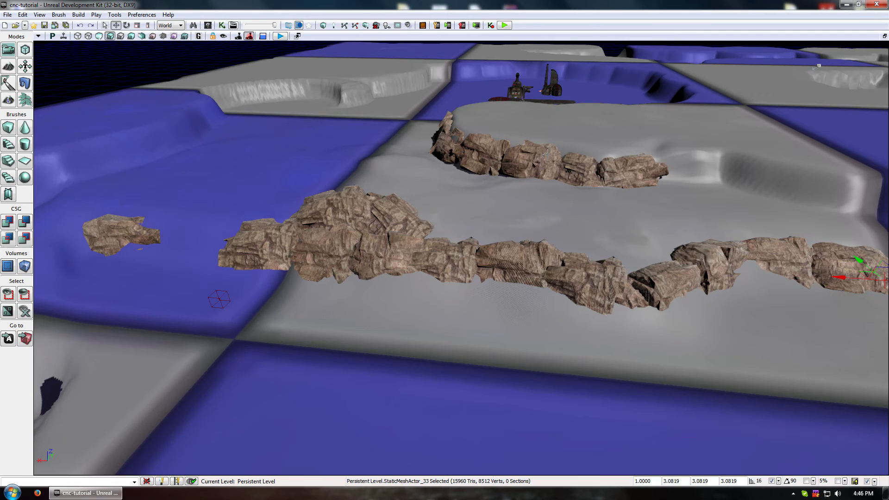
{"action": "right_click_drag", "start_coordinate": [409, 179], "coordinate": [459, 215]}
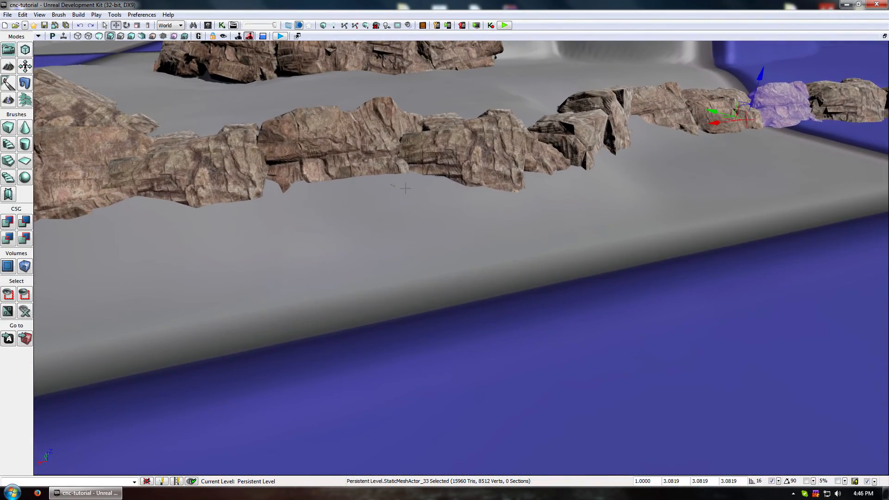
{"action": "right_click_drag", "start_coordinate": [405, 189], "coordinate": [418, 223]}
{"action": "left_click_drag", "start_coordinate": [419, 223], "coordinate": [401, 236]}
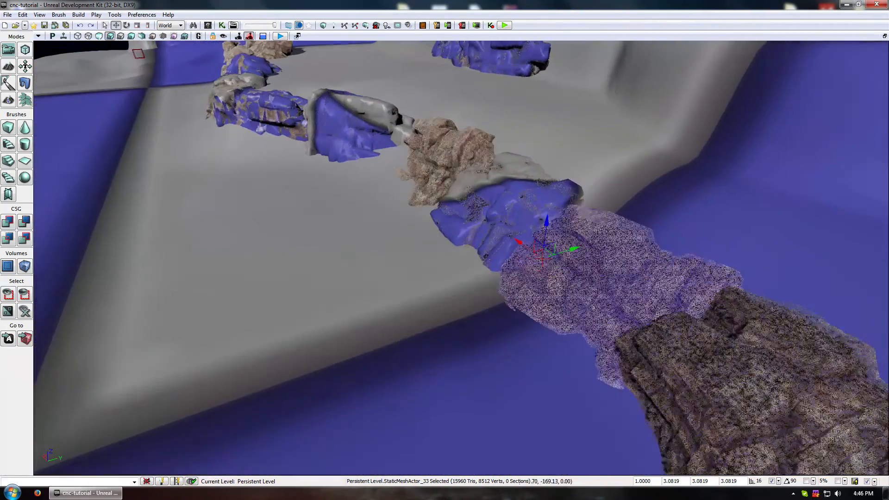
{"action": "left_click_drag", "start_coordinate": [369, 166], "coordinate": [436, 190]}
{"action": "right_click_drag", "start_coordinate": [436, 190], "coordinate": [473, 204]}
{"action": "left_click_drag", "start_coordinate": [473, 204], "coordinate": [374, 211]}
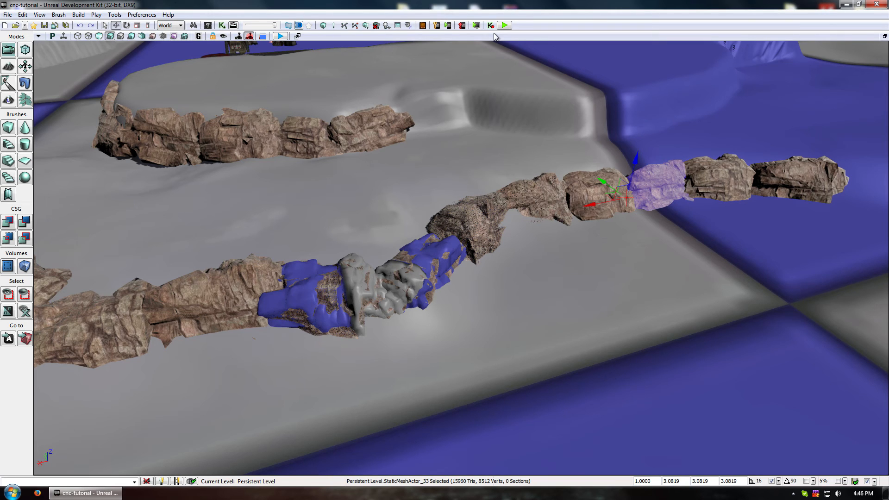
- Close the editor and save only the cnc-tutorial package, excluding RX_NatureRocks
{"action": "left_click", "coordinate": [876, 4]}
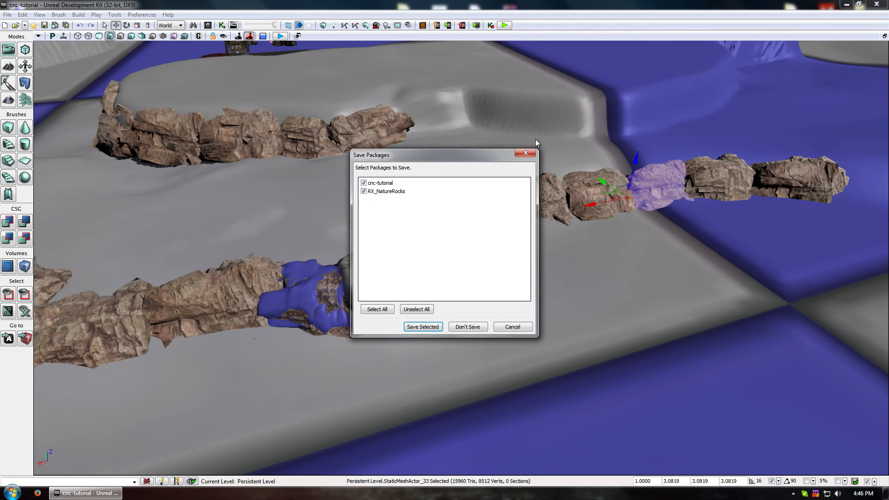
{"action": "left_click_drag", "start_coordinate": [491, 152], "coordinate": [642, 120]}
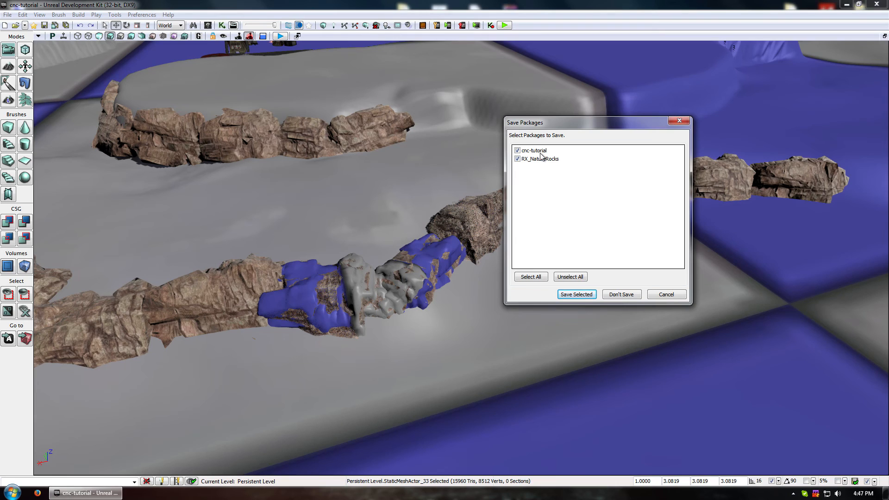
{"action": "left_click", "coordinate": [573, 193]}
{"action": "left_click", "coordinate": [518, 160]}
{"action": "left_click", "coordinate": [570, 297]}
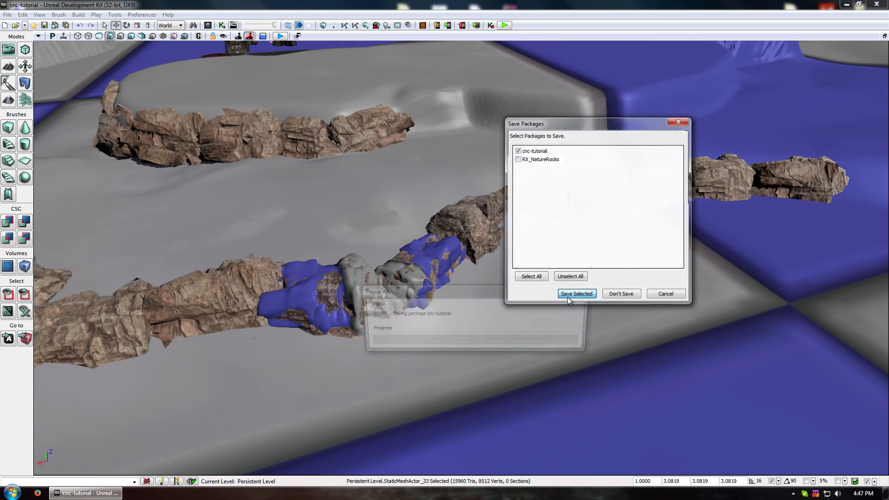